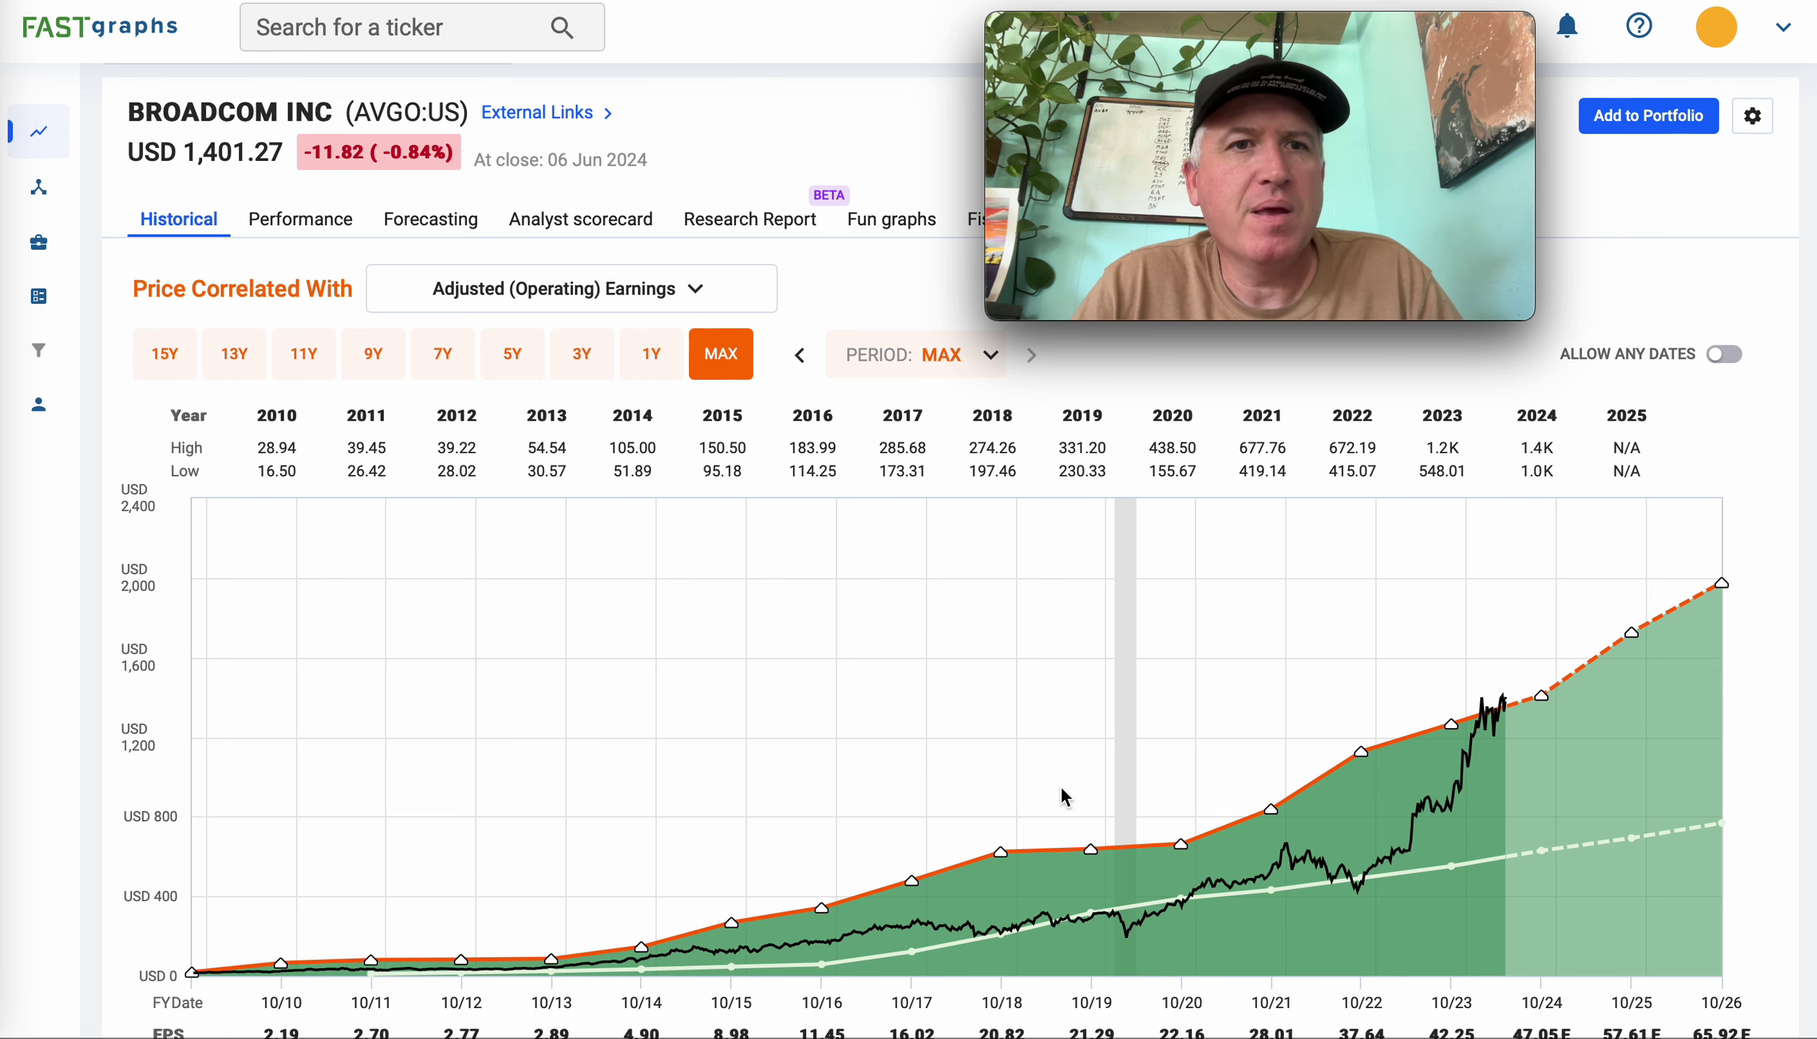
- Examine Broadcom's full-history price graph against adjusted operating earnings, including the yearly EPS, growth and dividend rows
{"action": "scroll", "coordinate": [1060, 787], "scroll_direction": "down", "scroll_amount": 1}
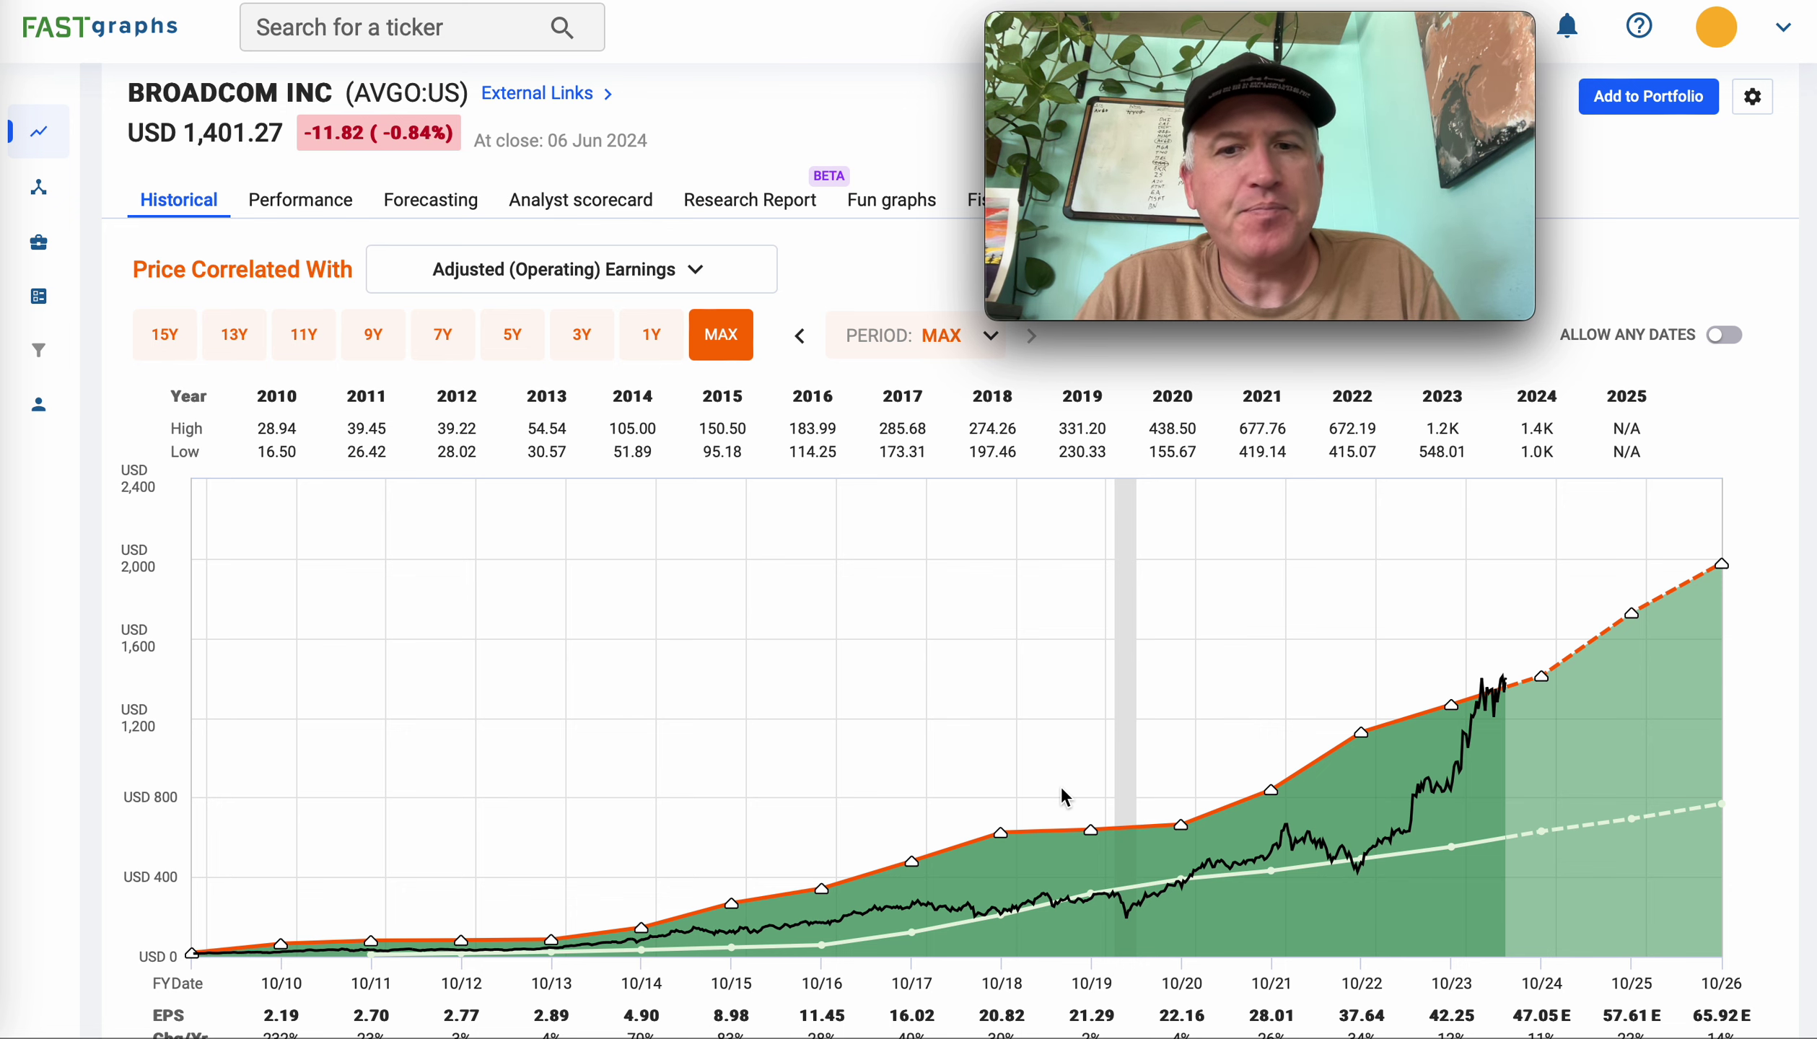
{"action": "scroll", "coordinate": [1063, 792], "scroll_direction": "down", "scroll_amount": 1}
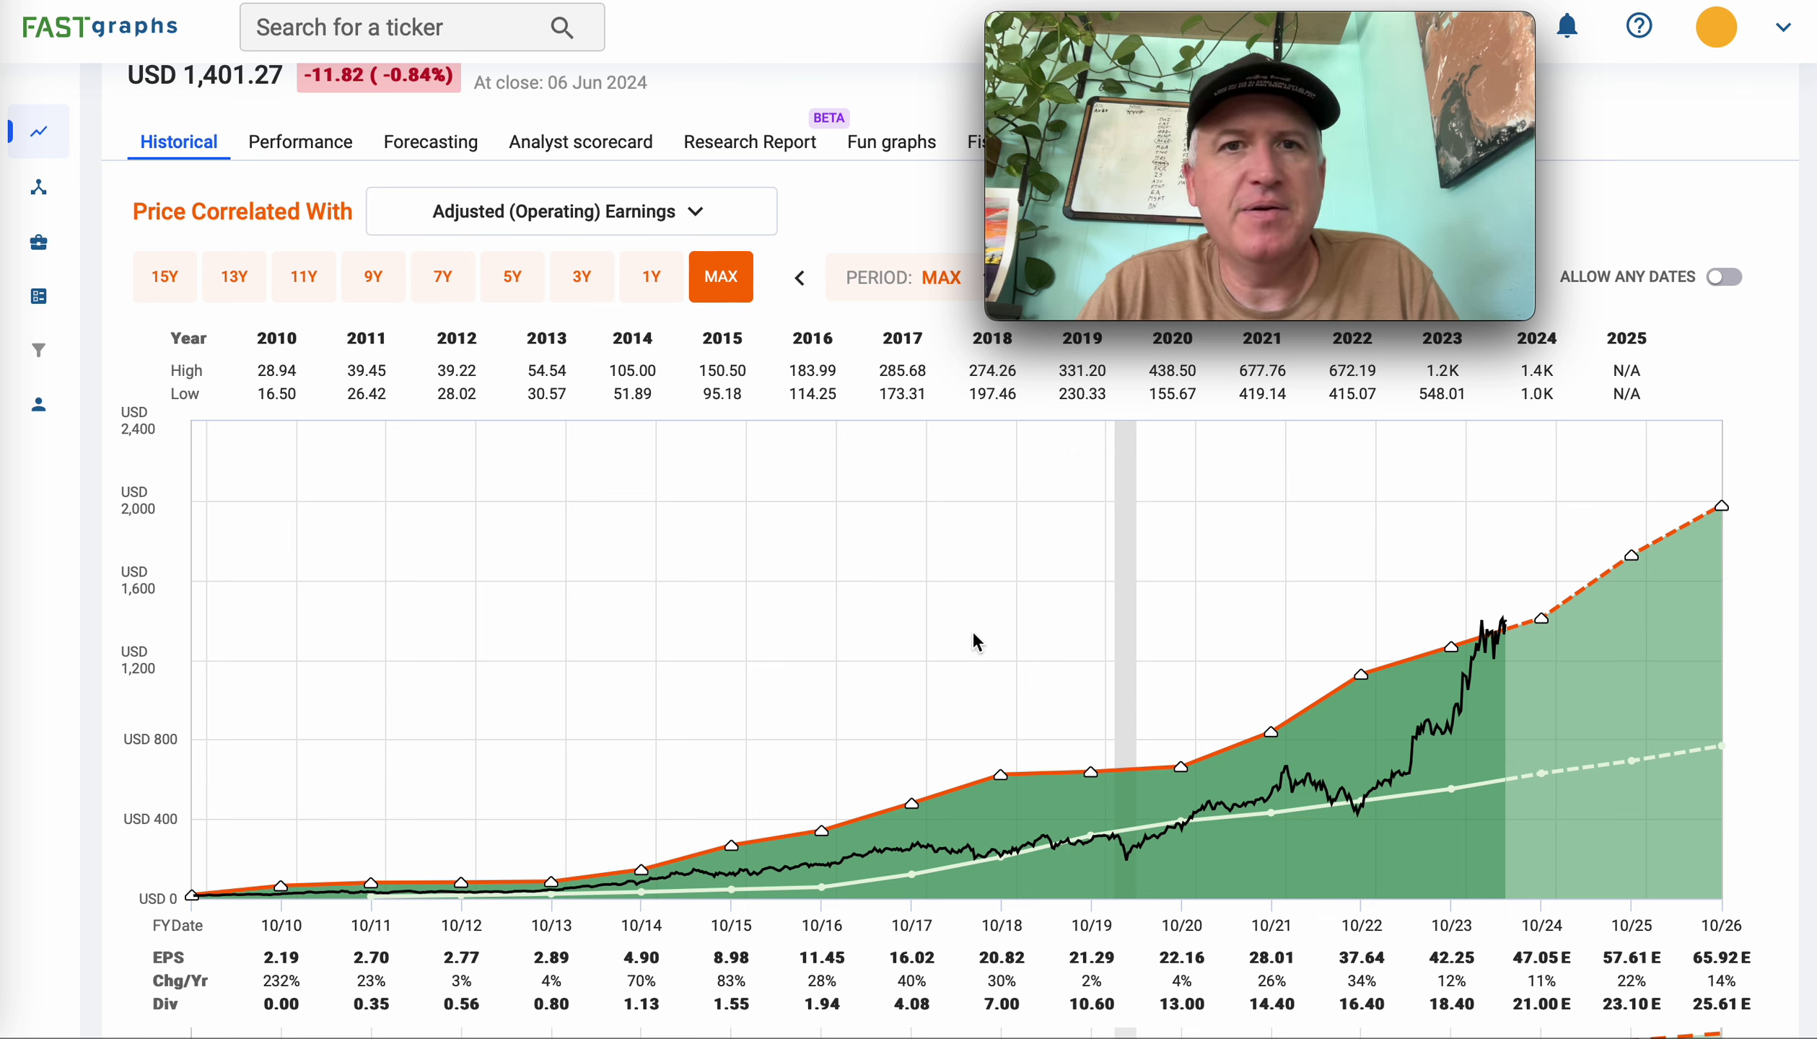
{"action": "scroll", "coordinate": [976, 641], "scroll_direction": "up", "scroll_amount": 1}
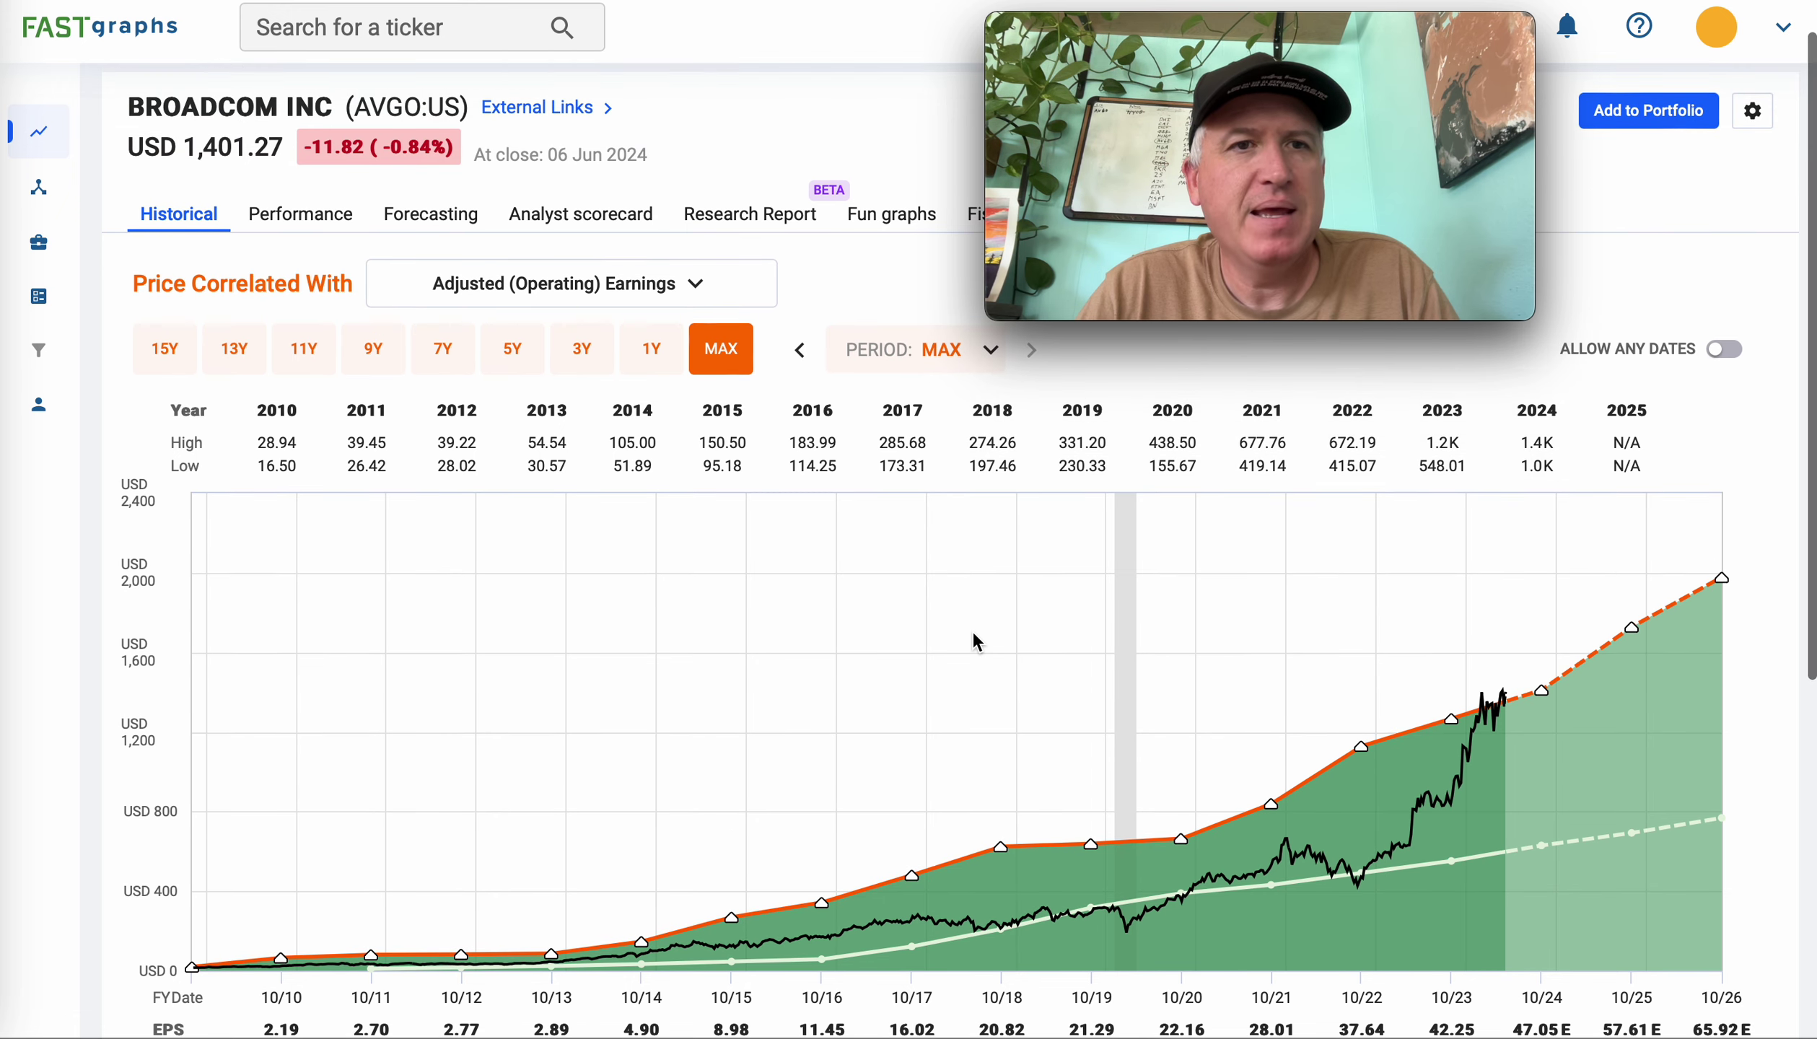
{"action": "scroll", "coordinate": [974, 633], "scroll_direction": "down", "scroll_amount": 1}
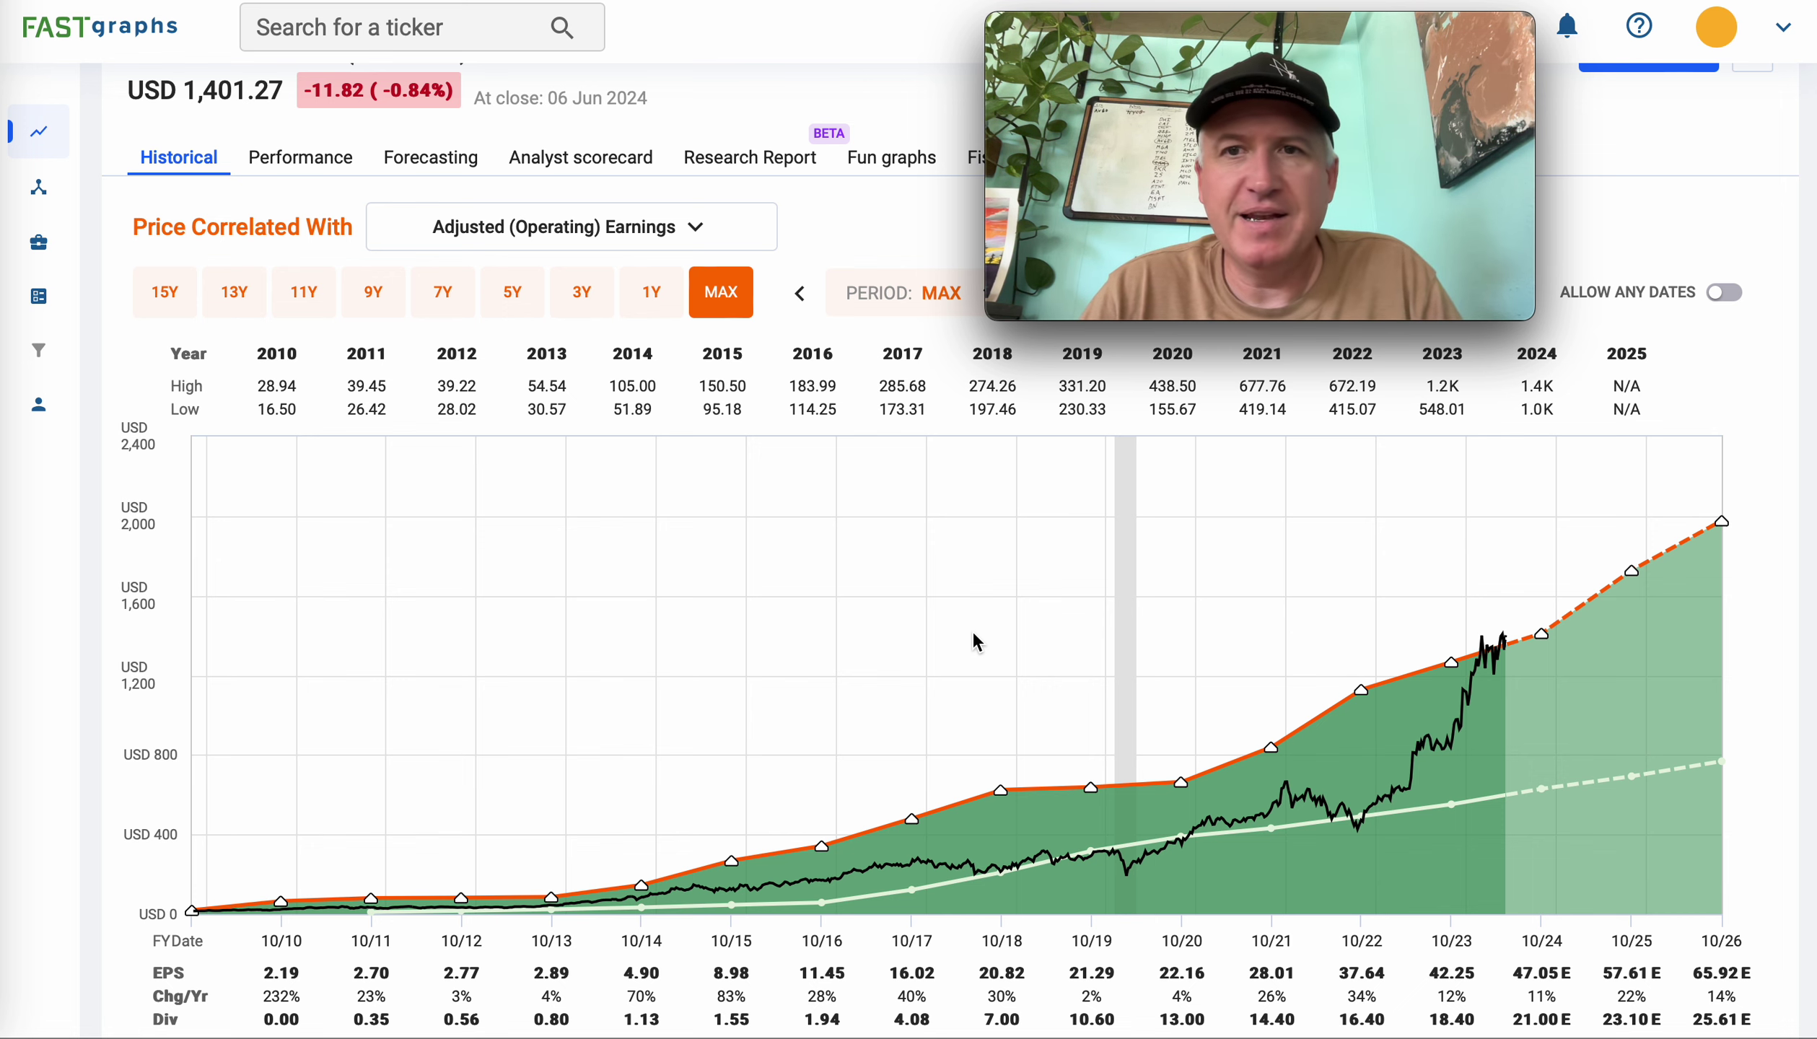
{"action": "scroll", "coordinate": [976, 641], "scroll_direction": "down", "scroll_amount": 1}
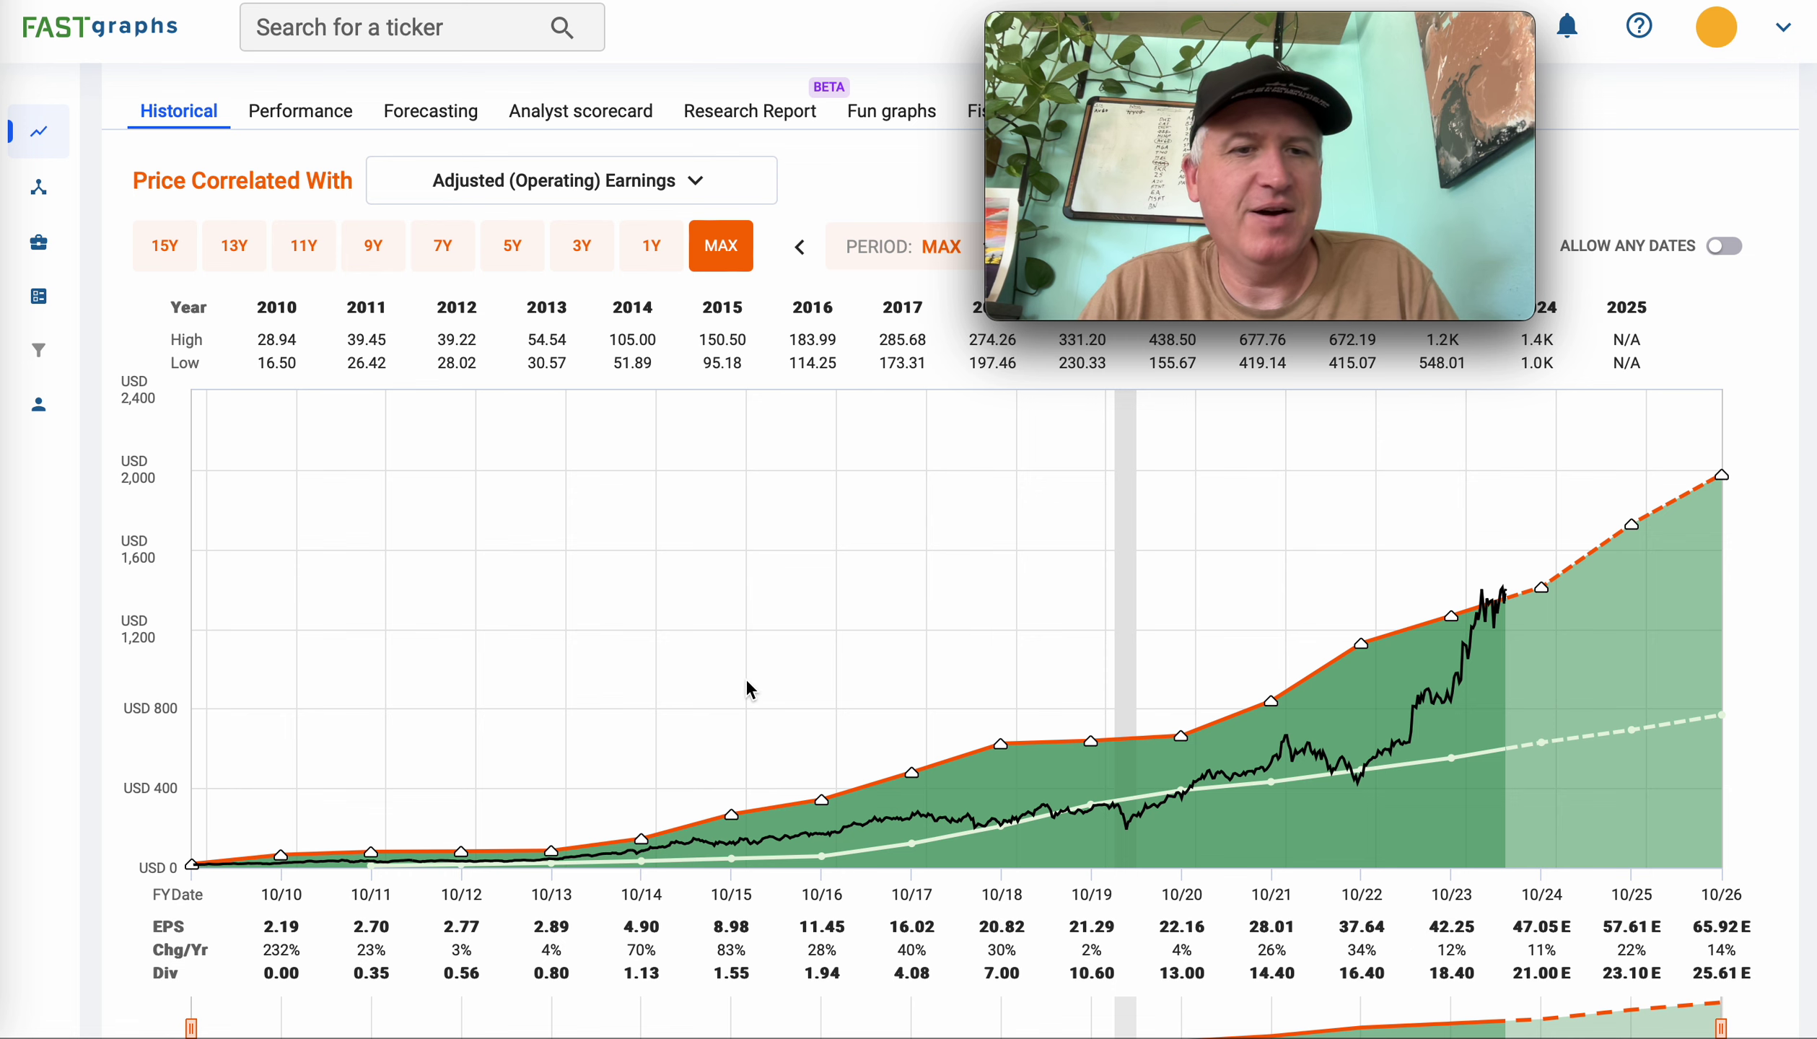
{"action": "scroll", "coordinate": [650, 693], "scroll_direction": "up", "scroll_amount": 2}
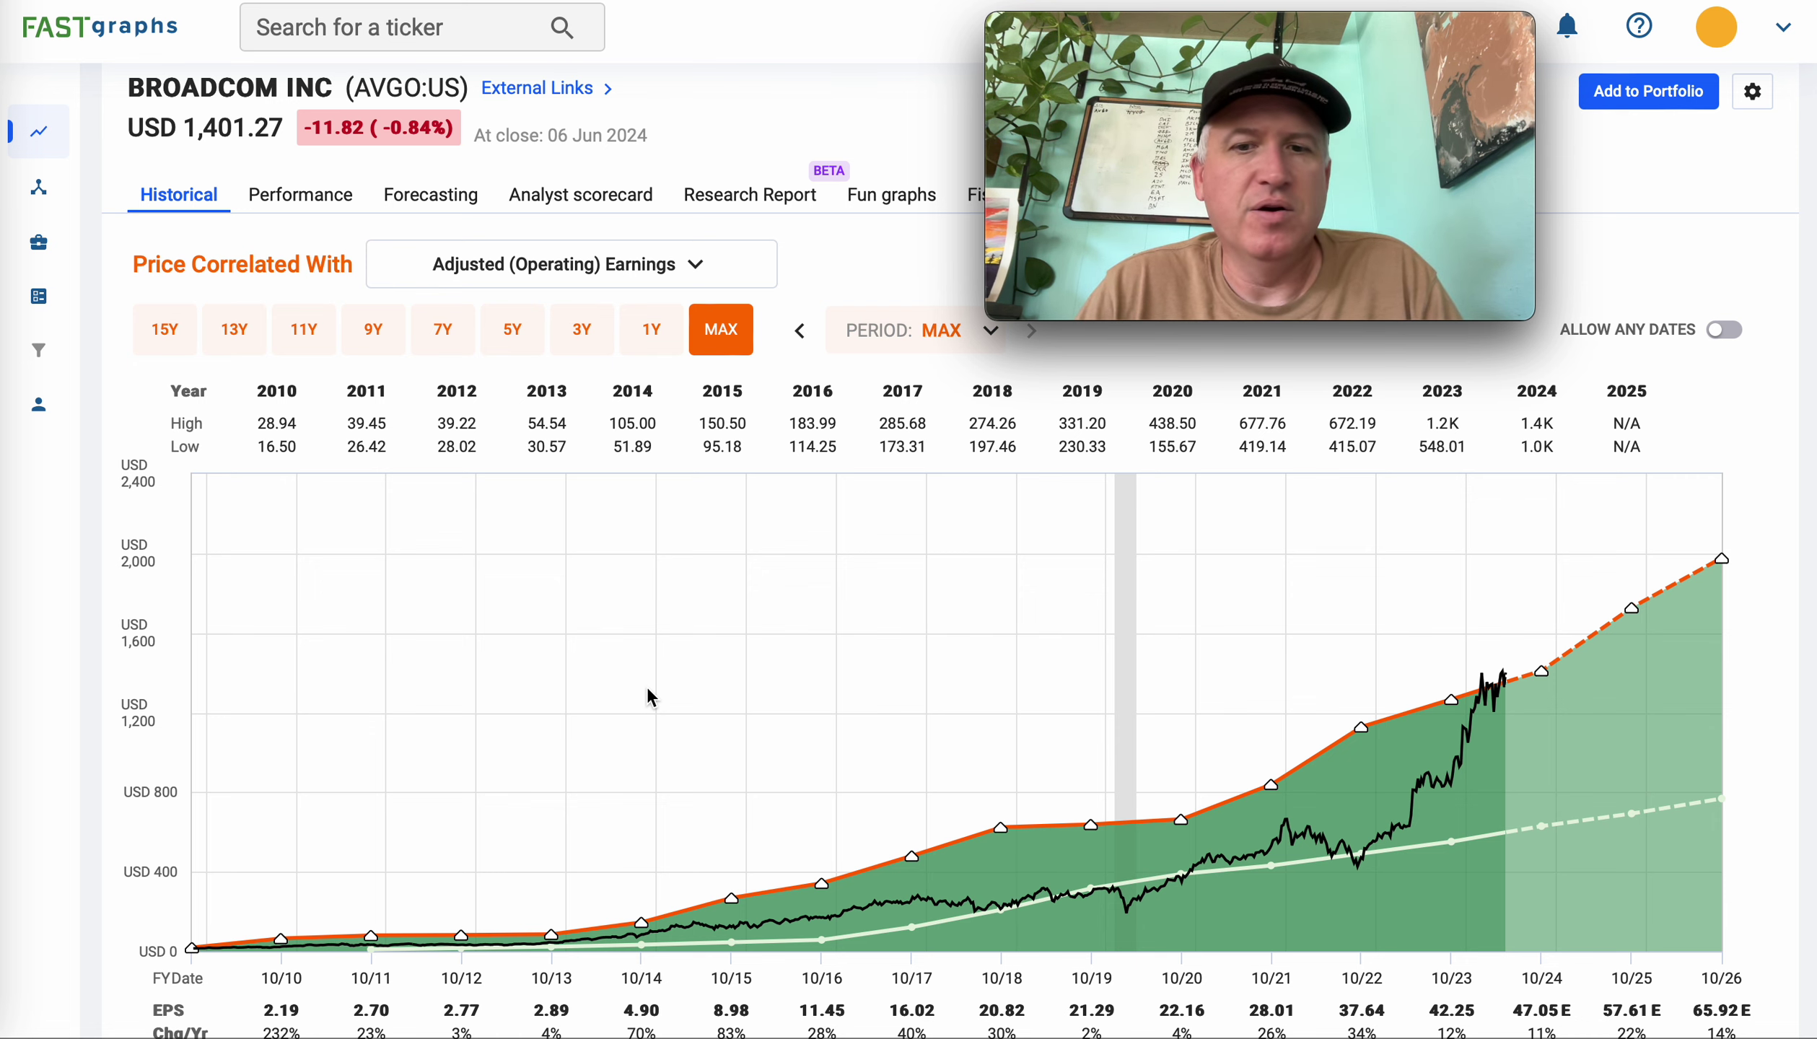
{"action": "scroll", "coordinate": [648, 693], "scroll_direction": "down", "scroll_amount": 5}
{"action": "scroll", "coordinate": [647, 687], "scroll_direction": "down", "scroll_amount": 4}
{"action": "scroll", "coordinate": [648, 688], "scroll_direction": "up", "scroll_amount": 8}
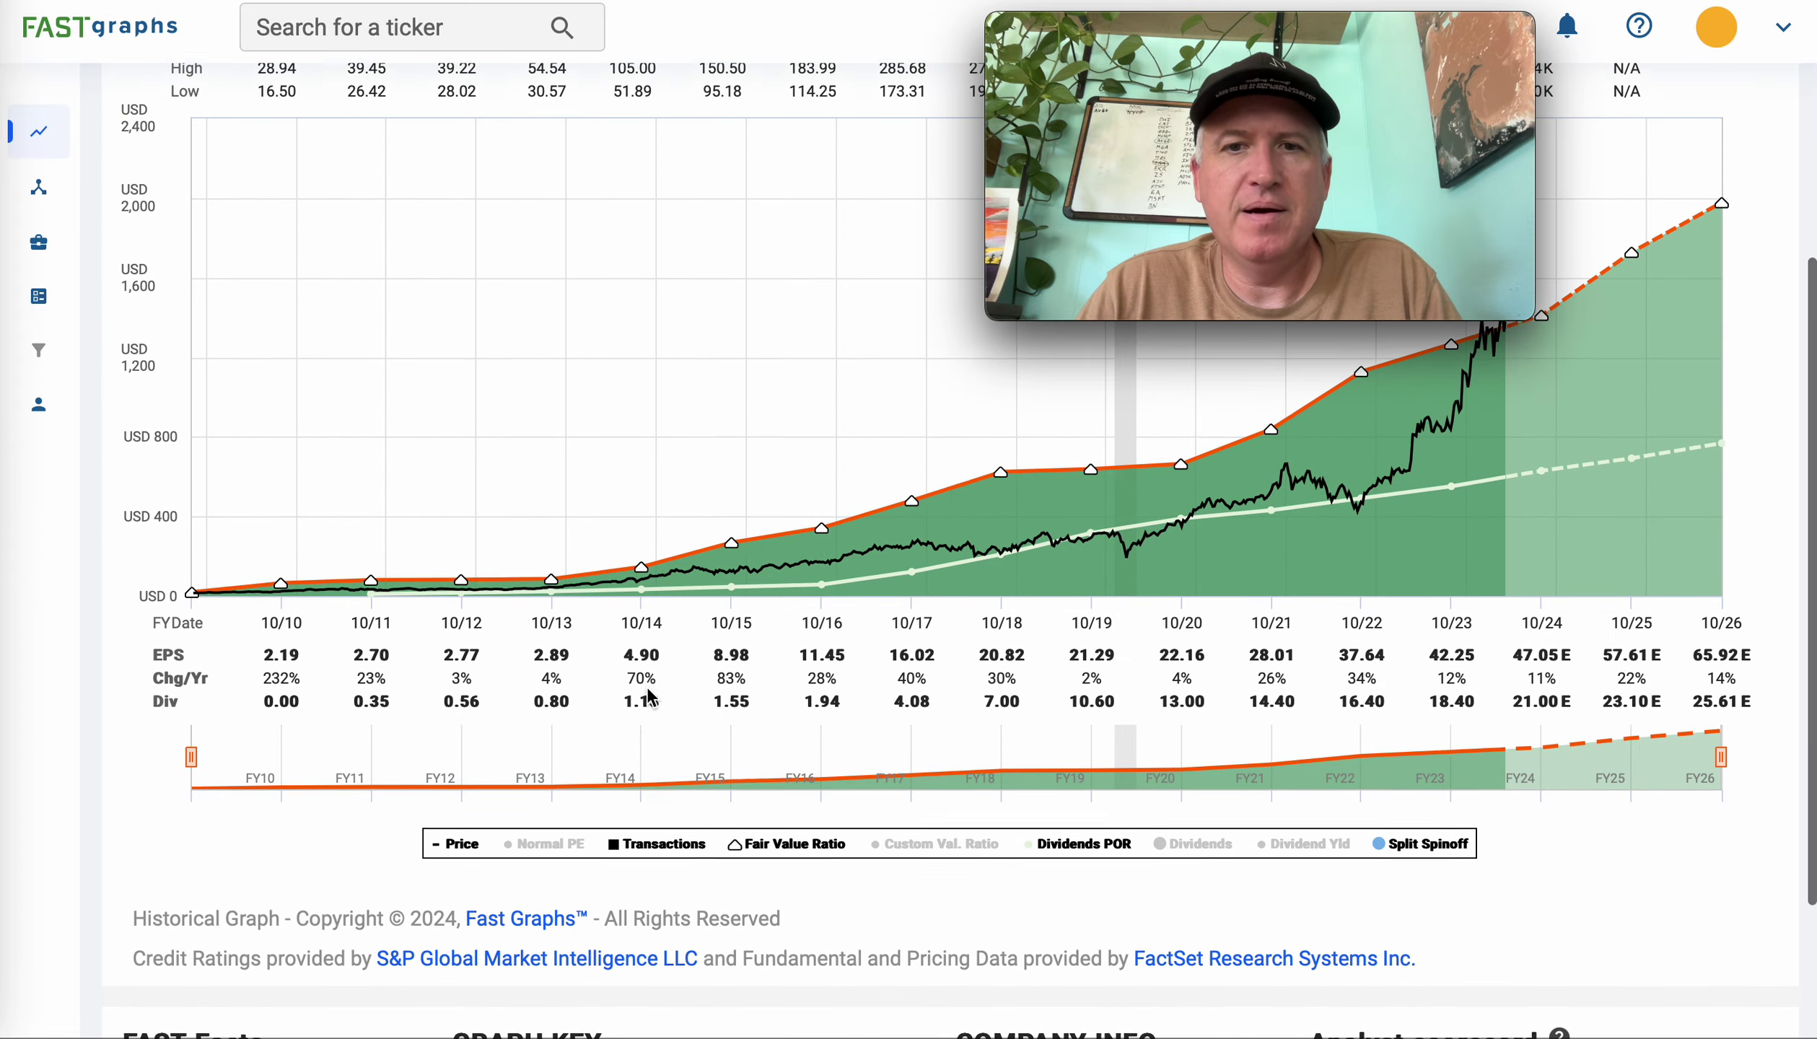
{"action": "scroll", "coordinate": [647, 689], "scroll_direction": "up", "scroll_amount": 1}
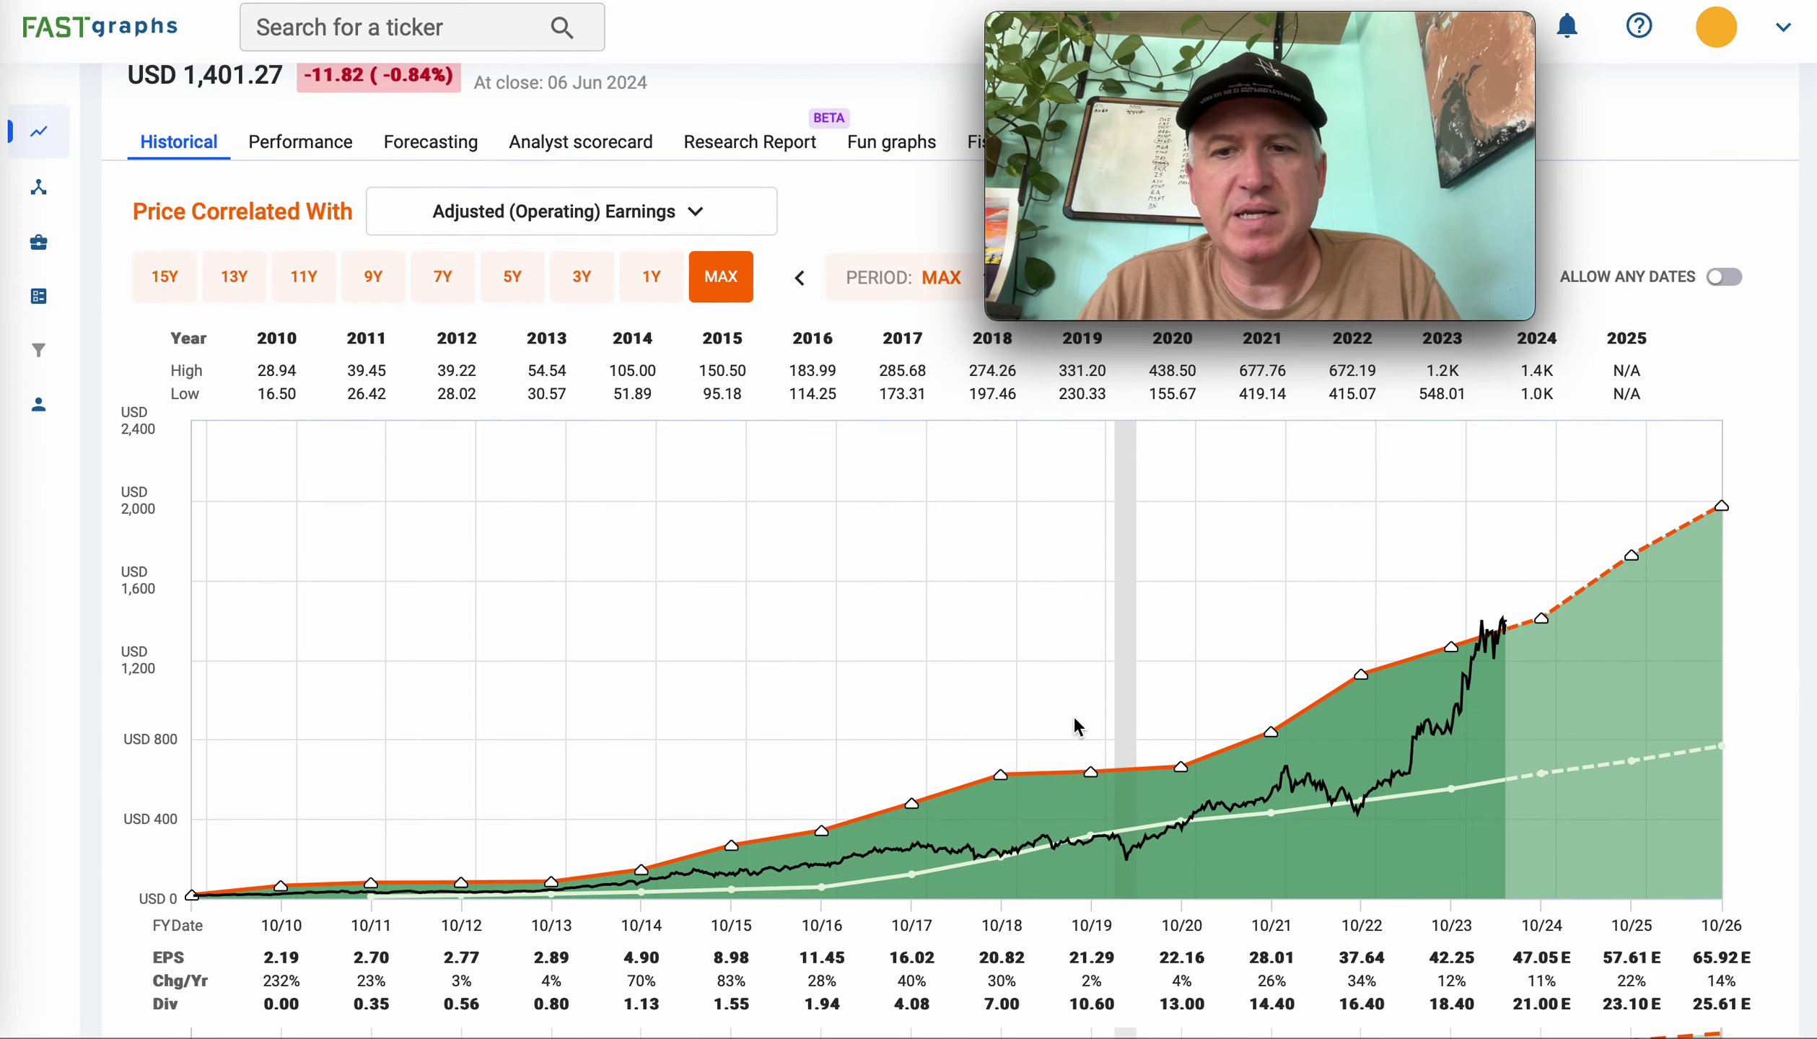
{"action": "scroll", "coordinate": [1078, 722], "scroll_direction": "up", "scroll_amount": 1}
{"action": "scroll", "coordinate": [1077, 714], "scroll_direction": "up", "scroll_amount": 1}
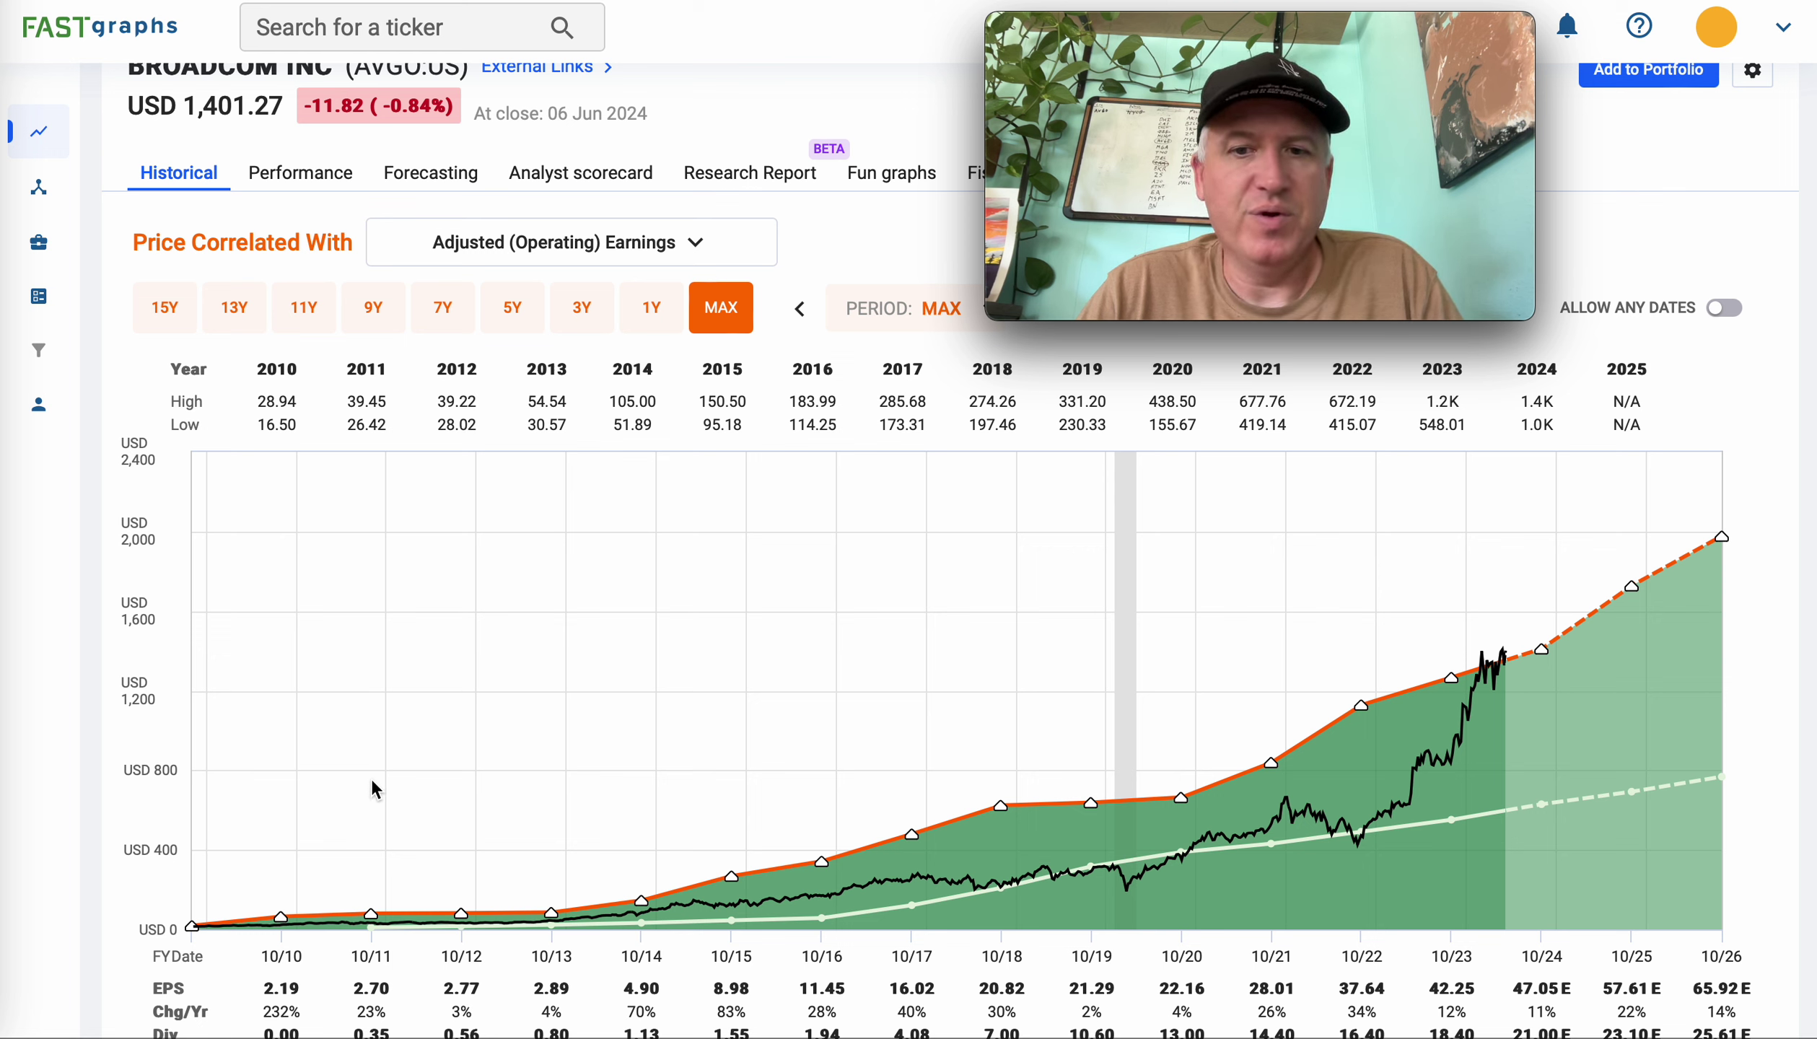
- Correlate Broadcom's price with Basic Earnings and examine the resulting historical graph and EPS row
{"action": "left_click", "coordinate": [602, 245]}
{"action": "left_click", "coordinate": [530, 474]}
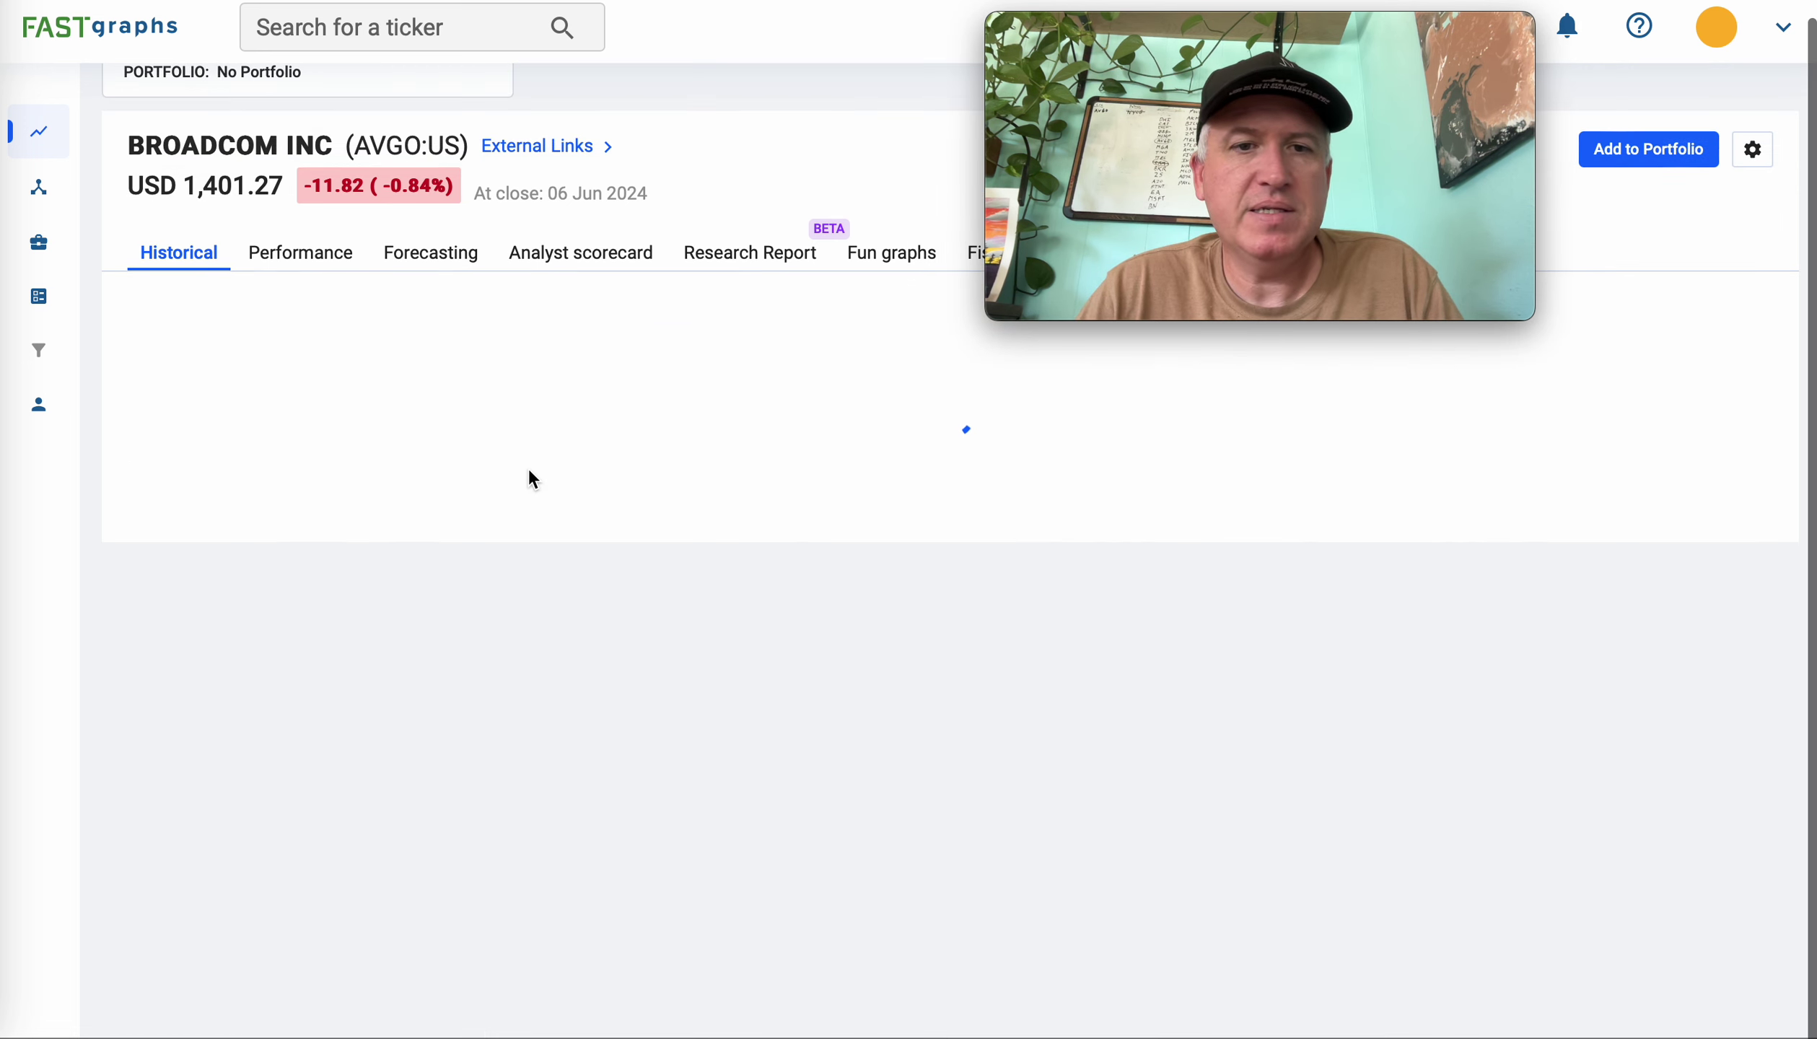
{"action": "scroll", "coordinate": [748, 590], "scroll_direction": "down", "scroll_amount": 3}
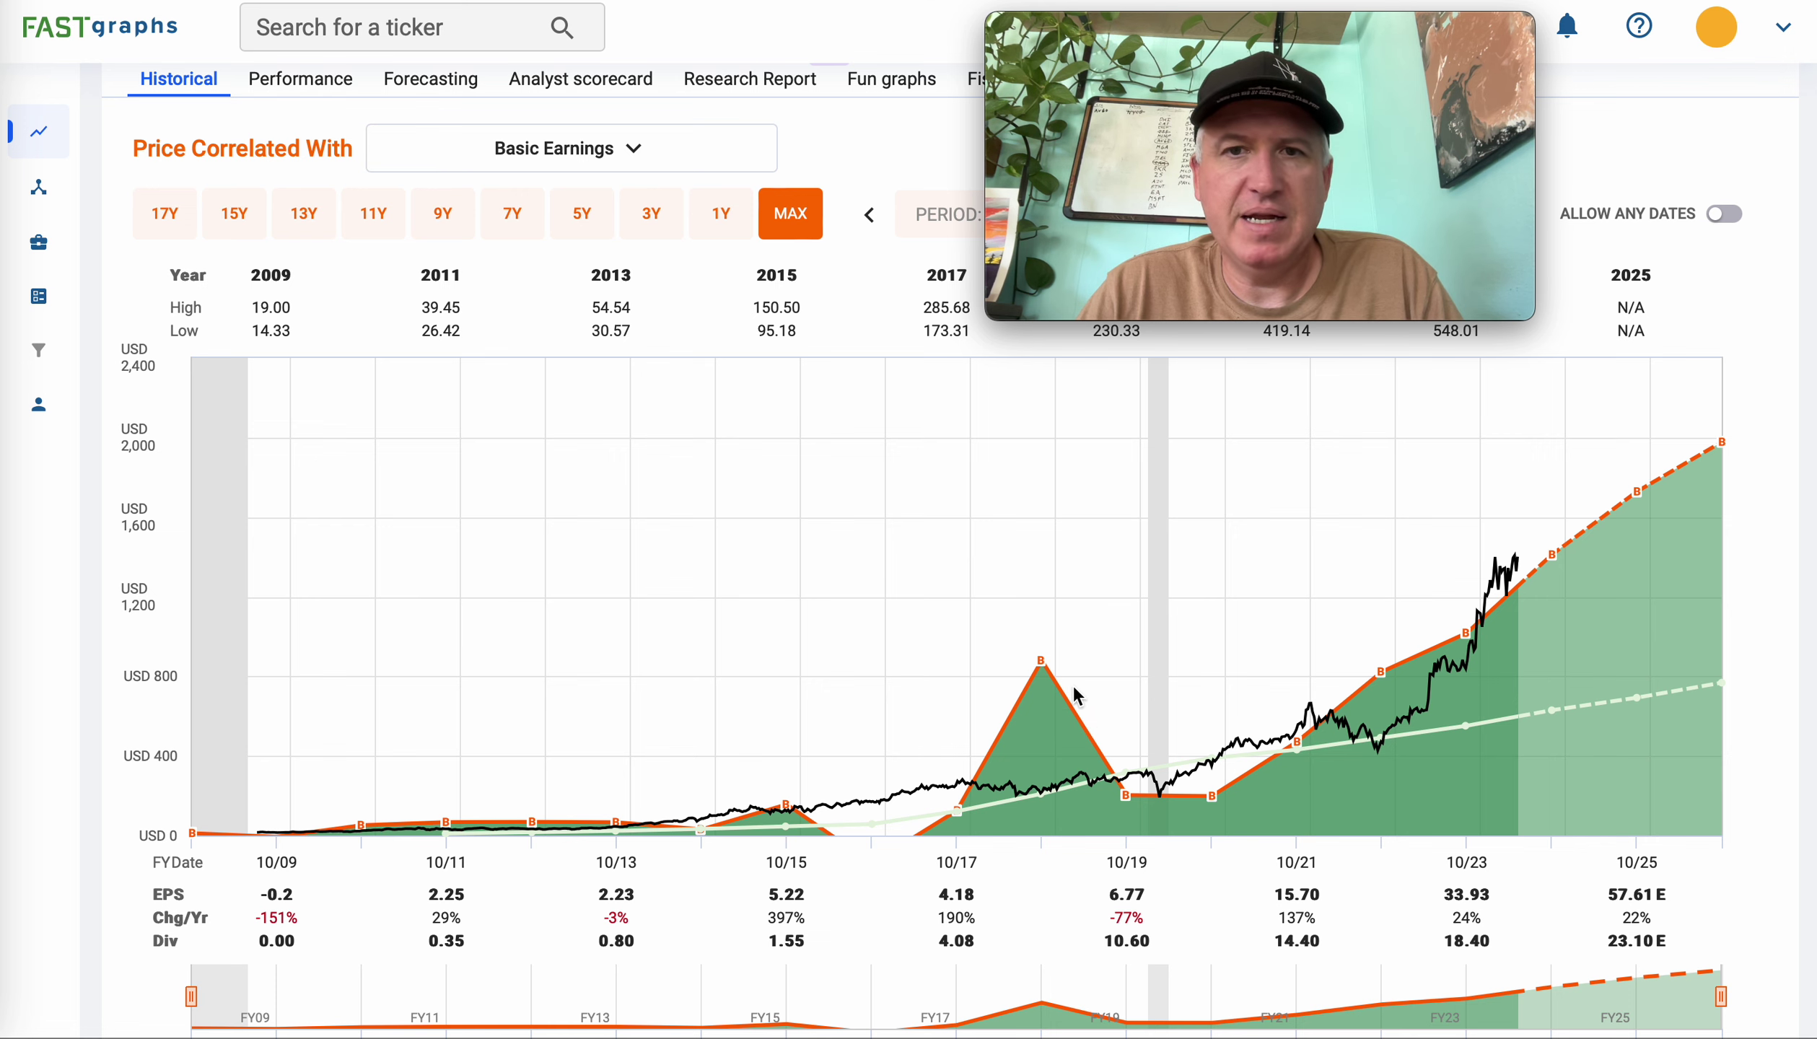
{"action": "scroll", "coordinate": [1076, 689], "scroll_direction": "up", "scroll_amount": 2}
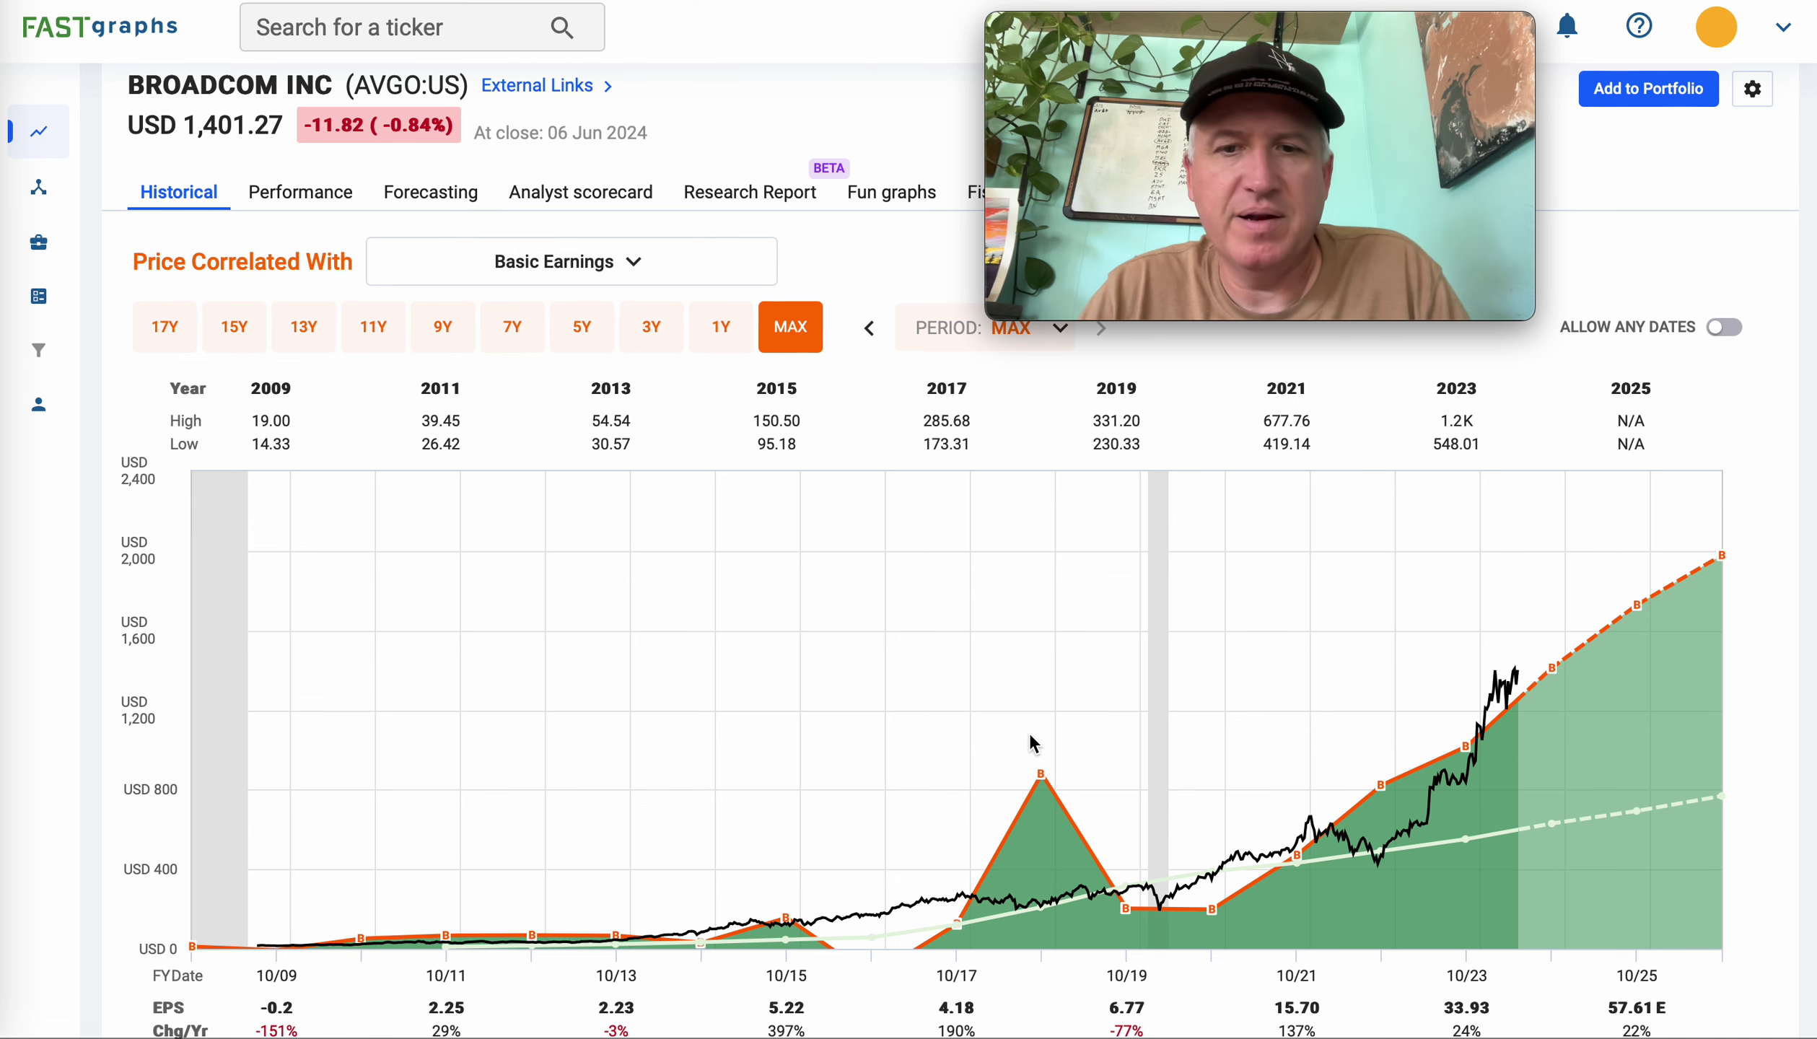
{"action": "scroll", "coordinate": [1075, 740], "scroll_direction": "down", "scroll_amount": 1}
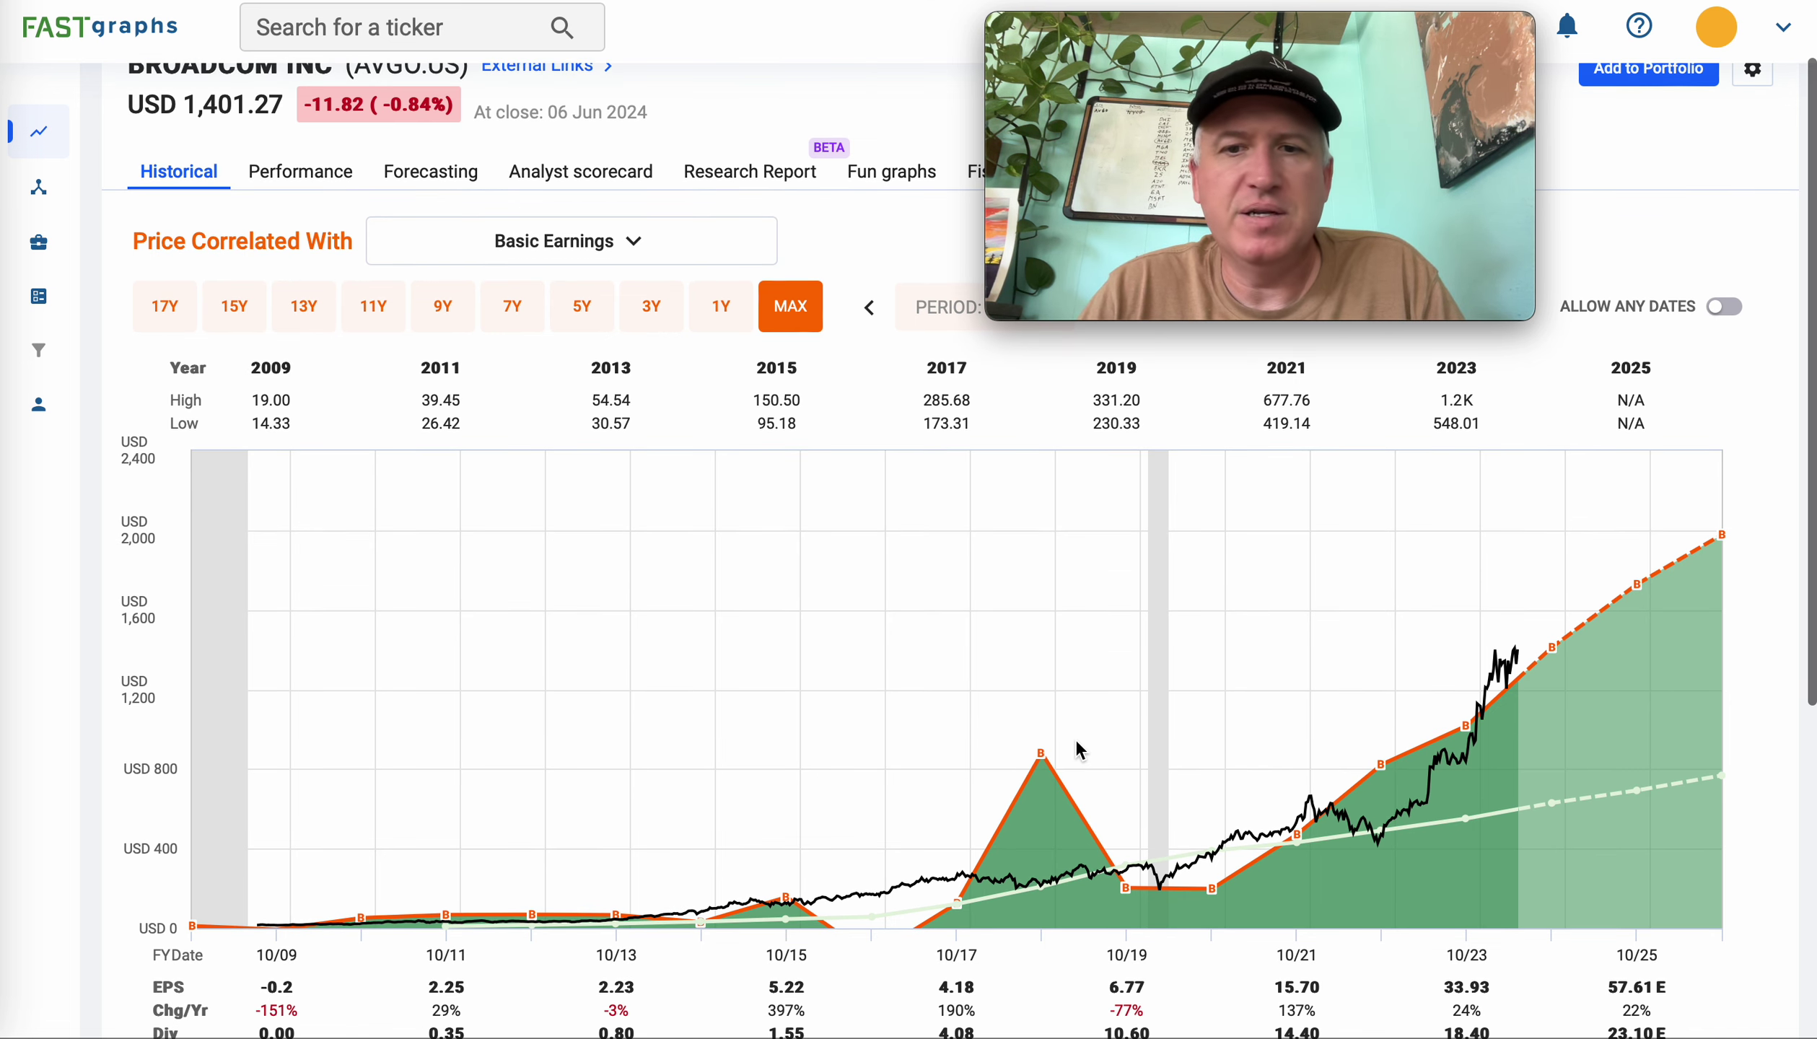
{"action": "scroll", "coordinate": [1056, 726], "scroll_direction": "down", "scroll_amount": 1}
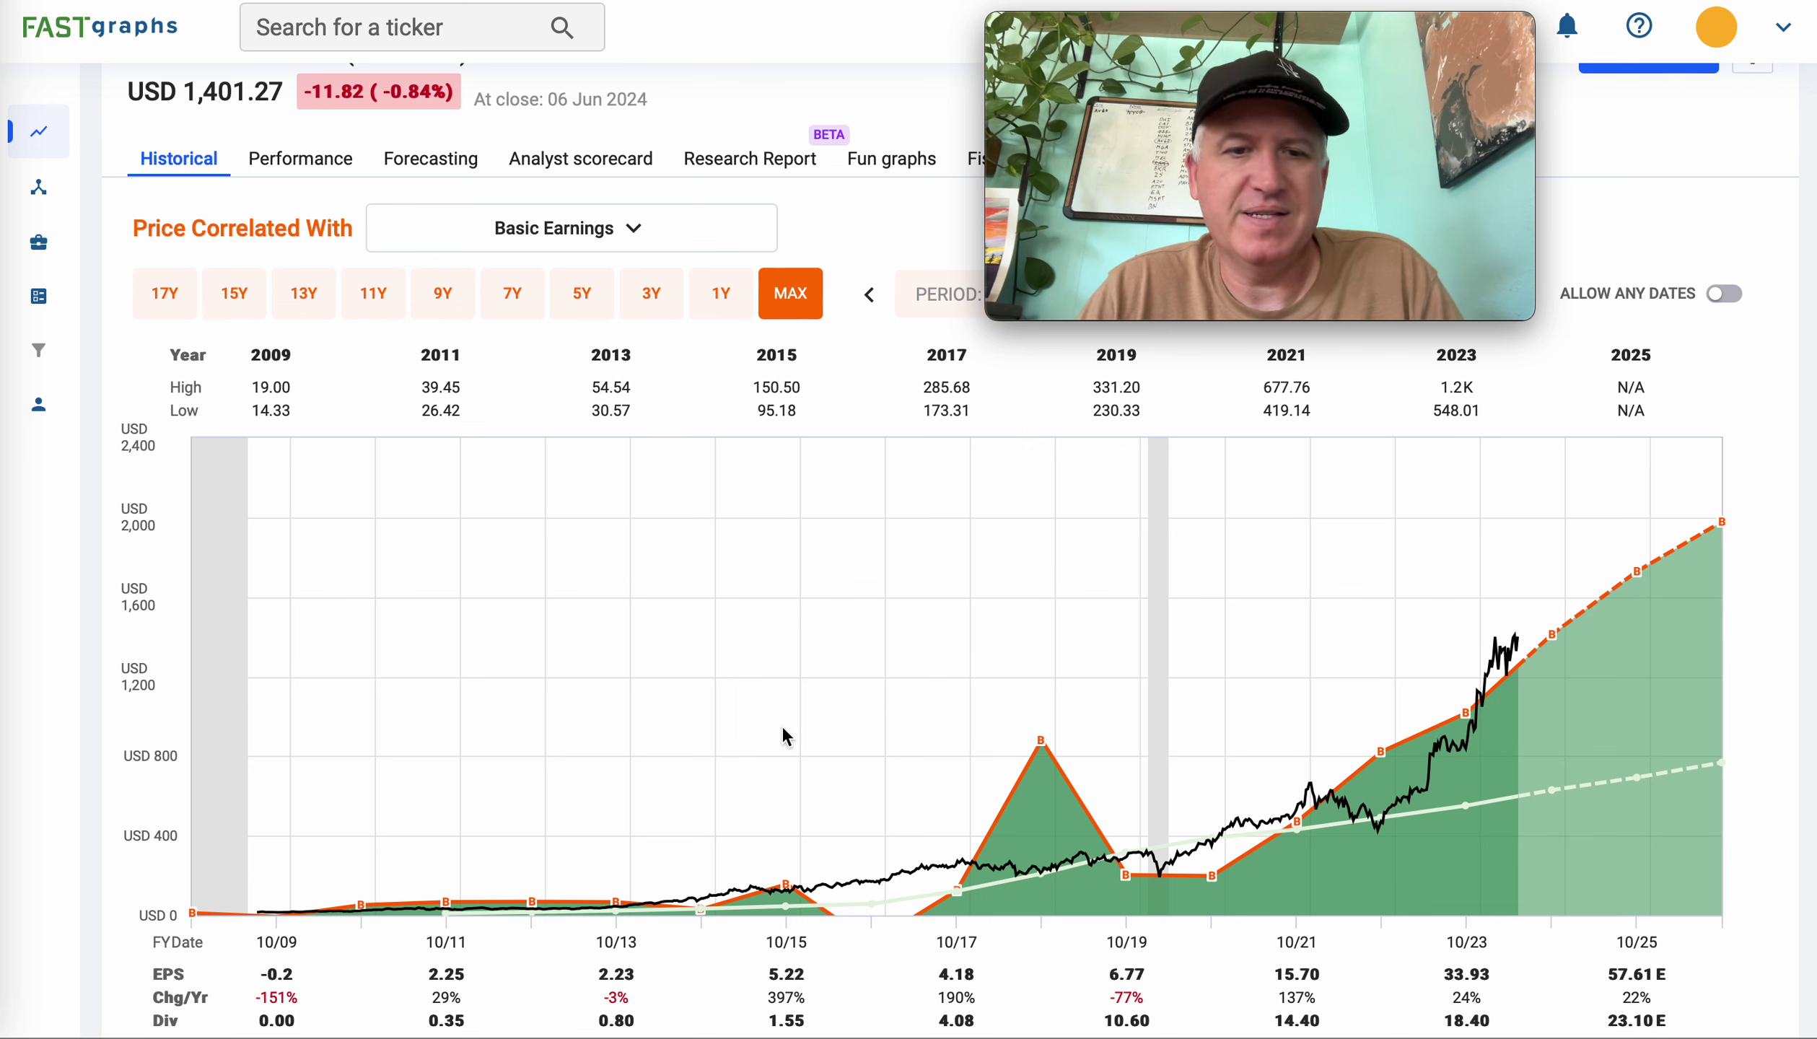
- Set the graph's price correlation back to Adjusted (Operating) Earnings
{"action": "left_click", "coordinate": [629, 229]}
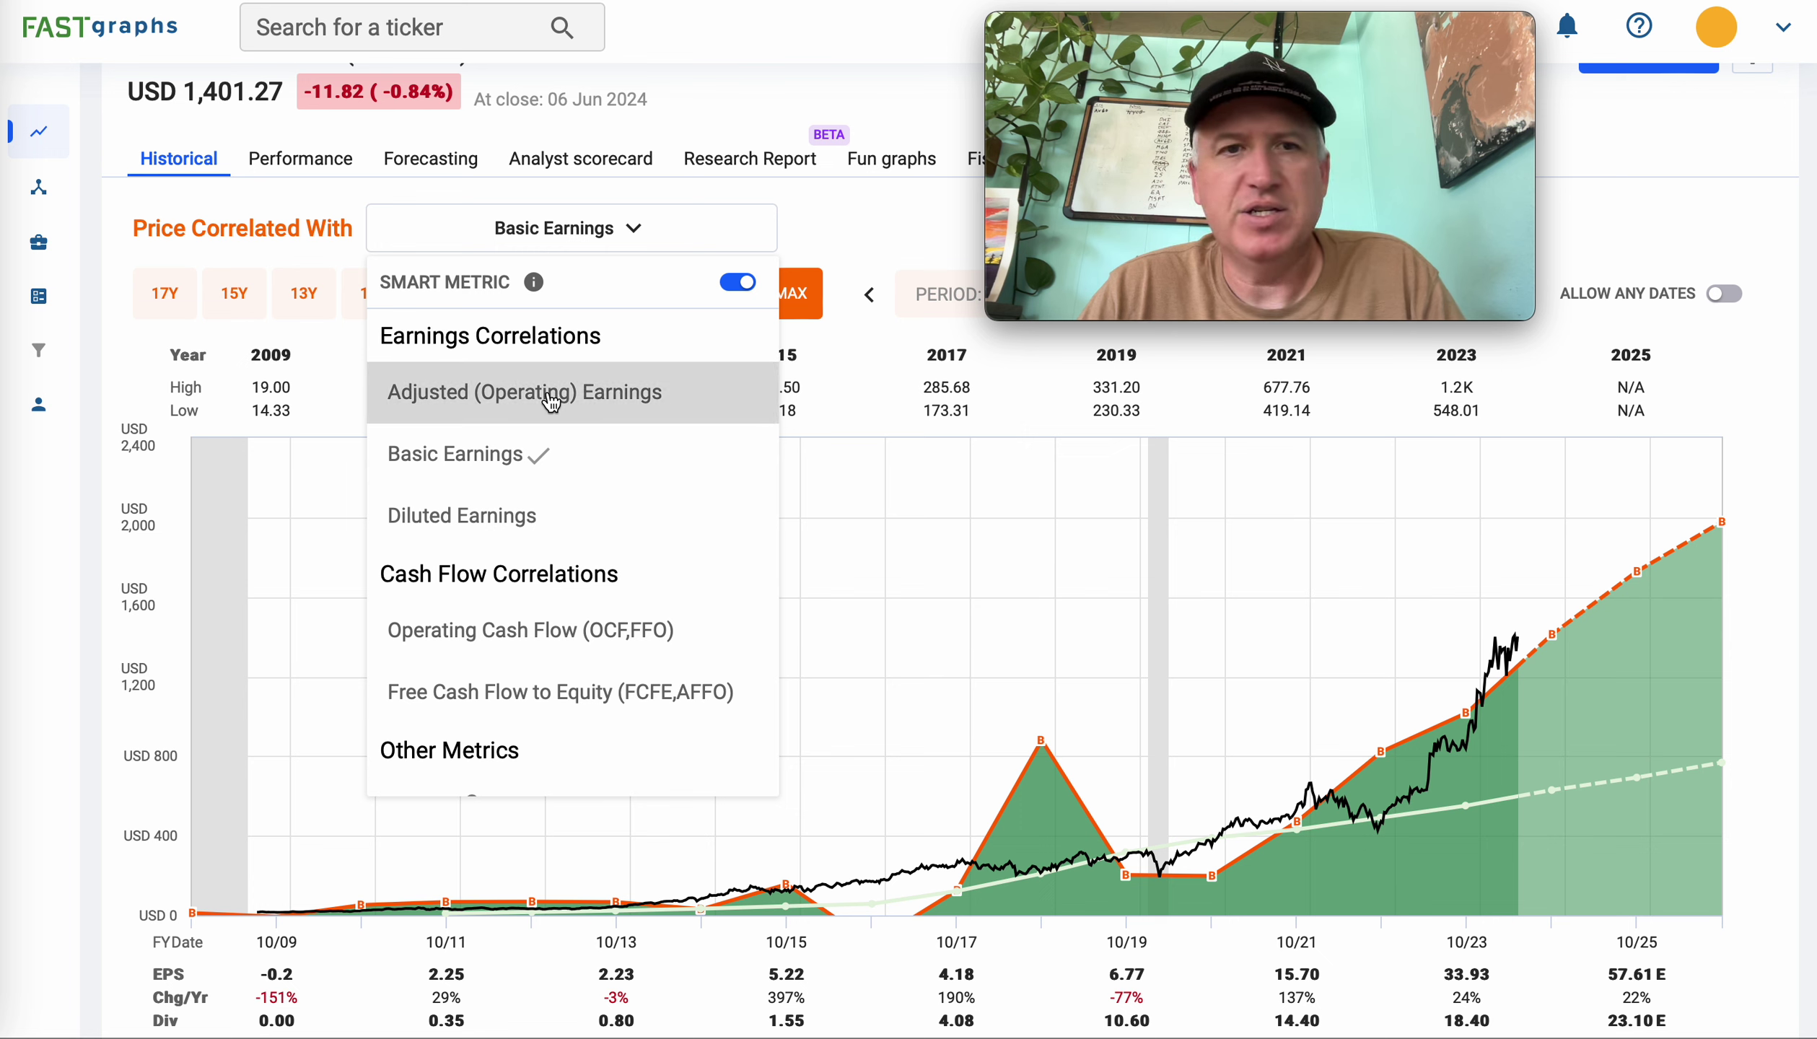
{"action": "left_click", "coordinate": [550, 393]}
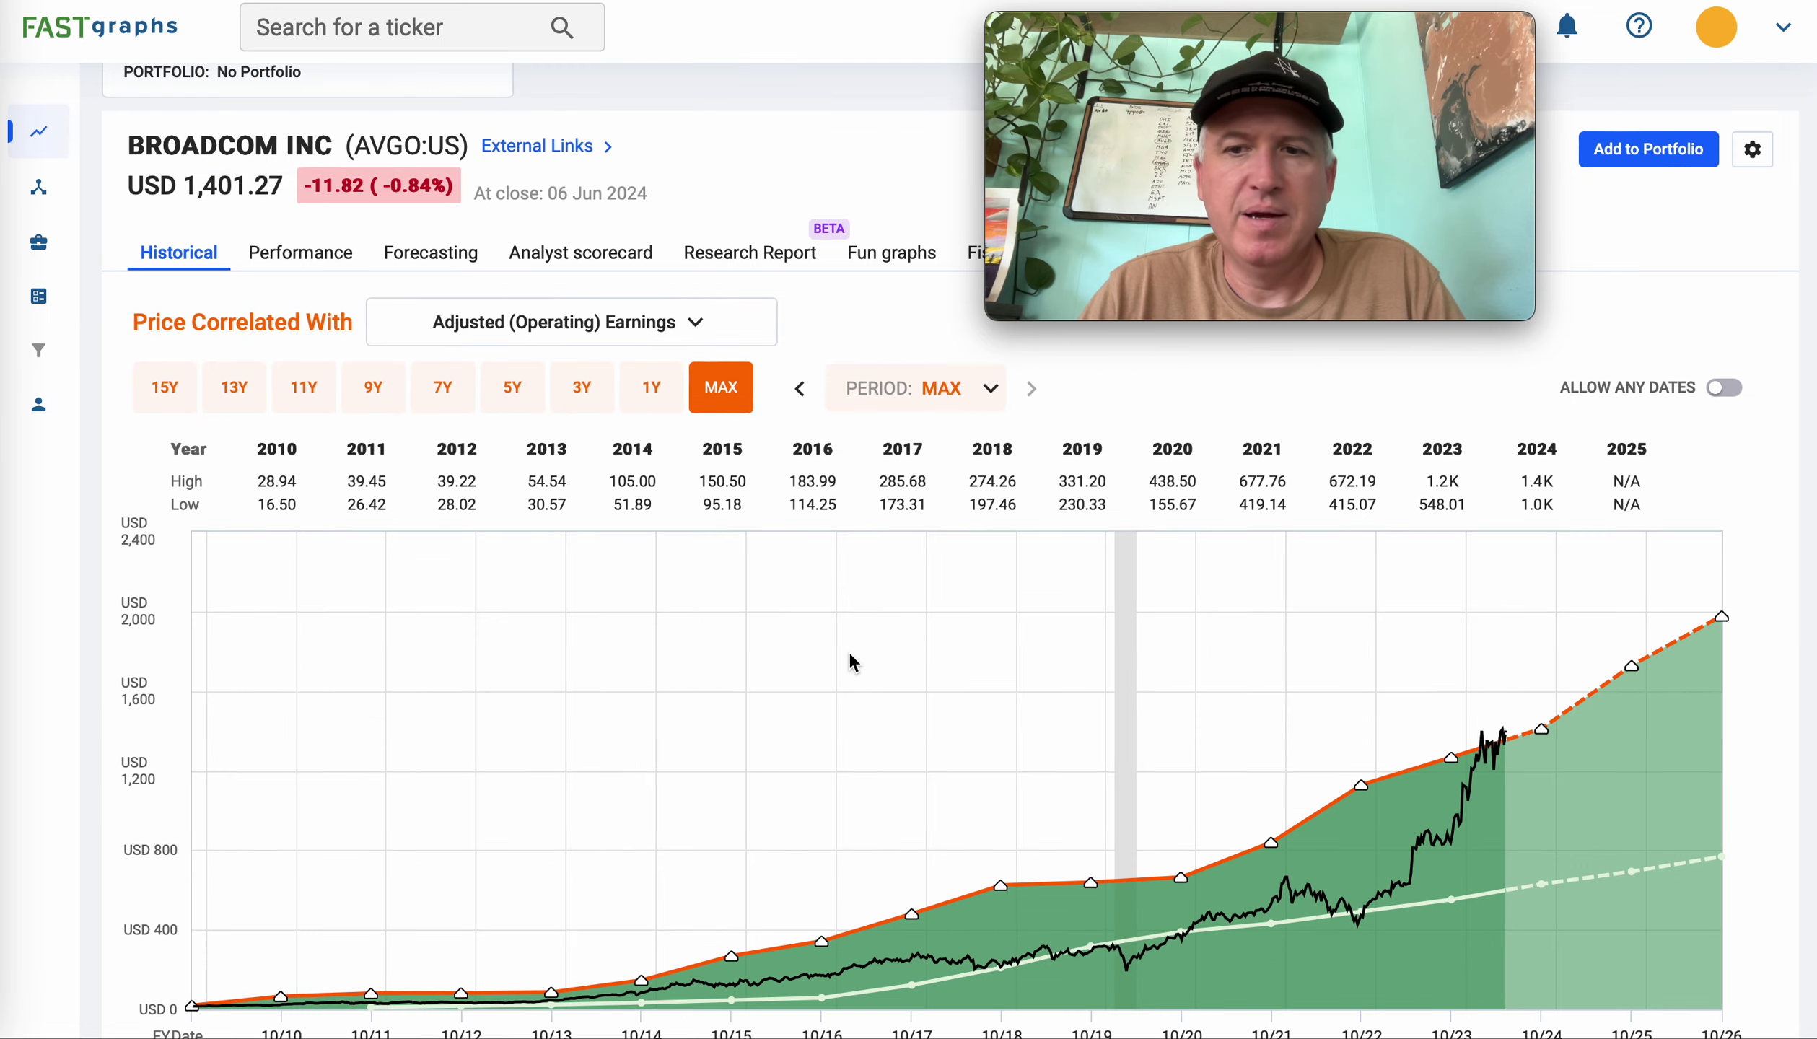
{"action": "scroll", "coordinate": [850, 655], "scroll_direction": "down", "scroll_amount": 3}
{"action": "scroll", "coordinate": [848, 651], "scroll_direction": "up", "scroll_amount": 1}
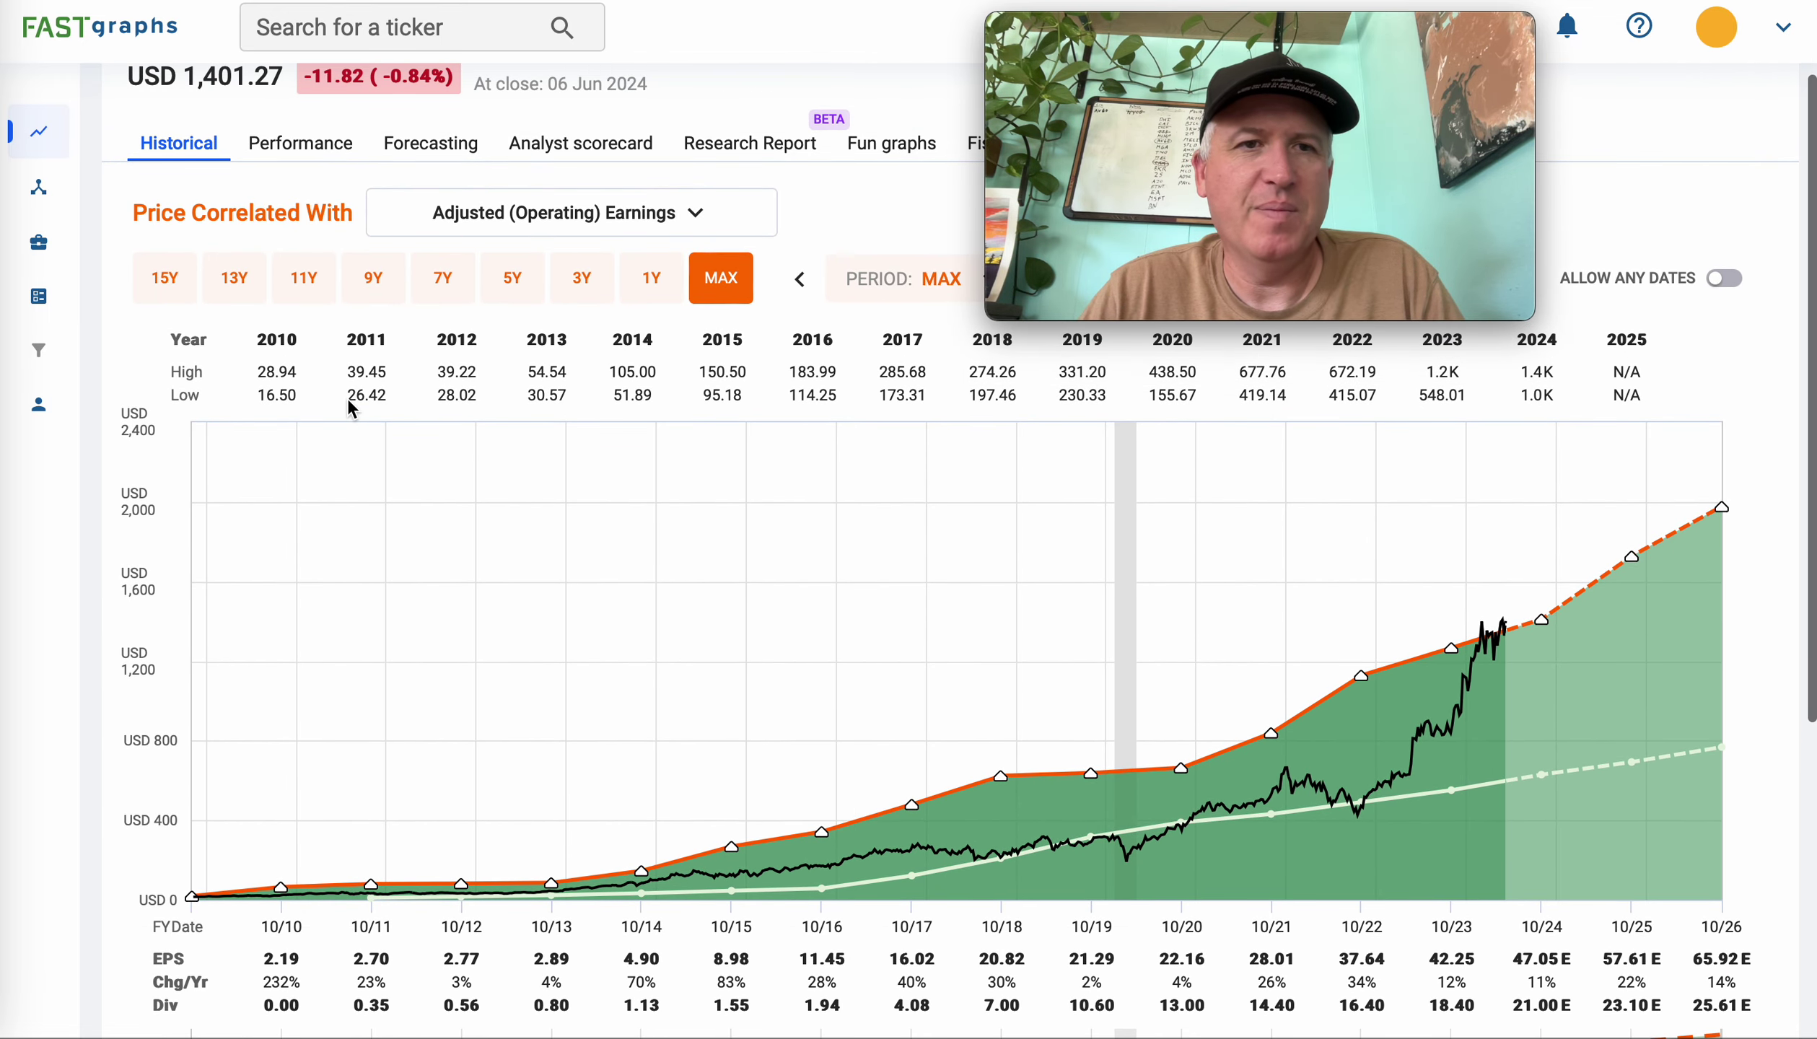
- Limit the historical graph to the 11Y period and examine the recent price against the fair value line
{"action": "left_click", "coordinate": [303, 287]}
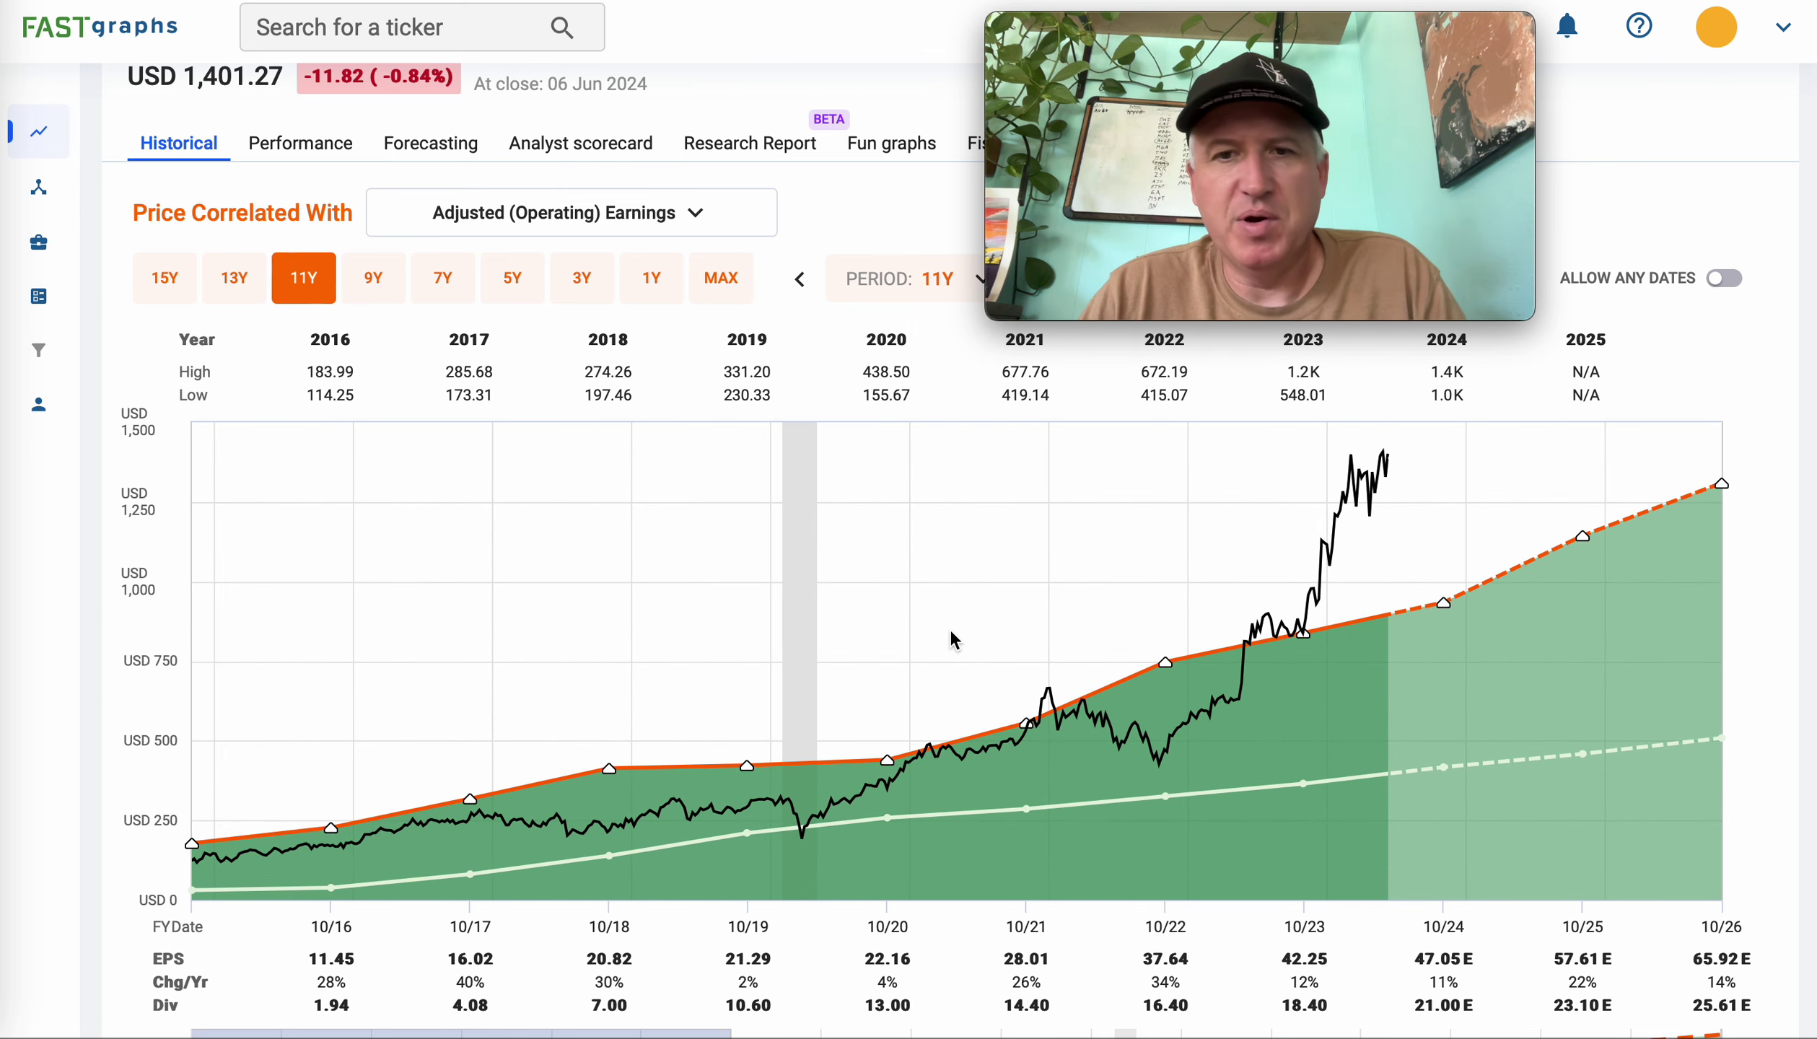
{"action": "mouse_move", "coordinate": [1319, 596]}
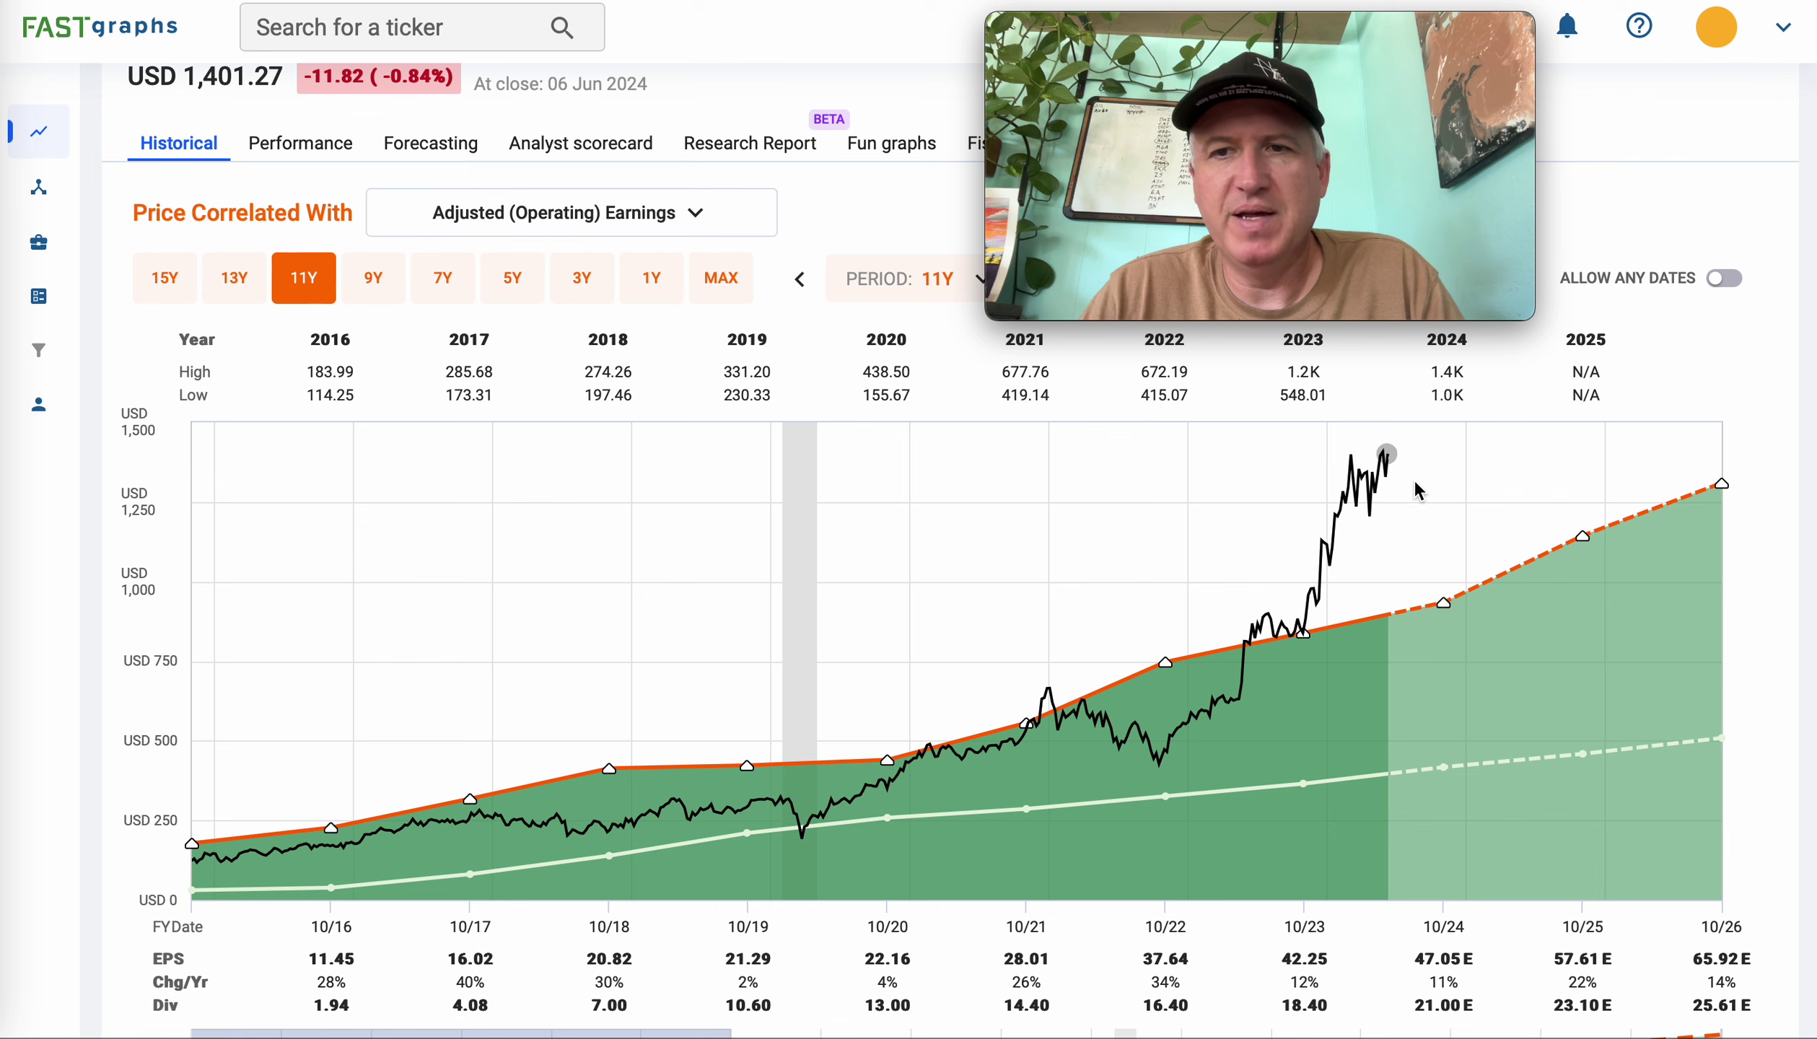
{"action": "scroll", "coordinate": [1378, 581], "scroll_direction": "up", "scroll_amount": 1}
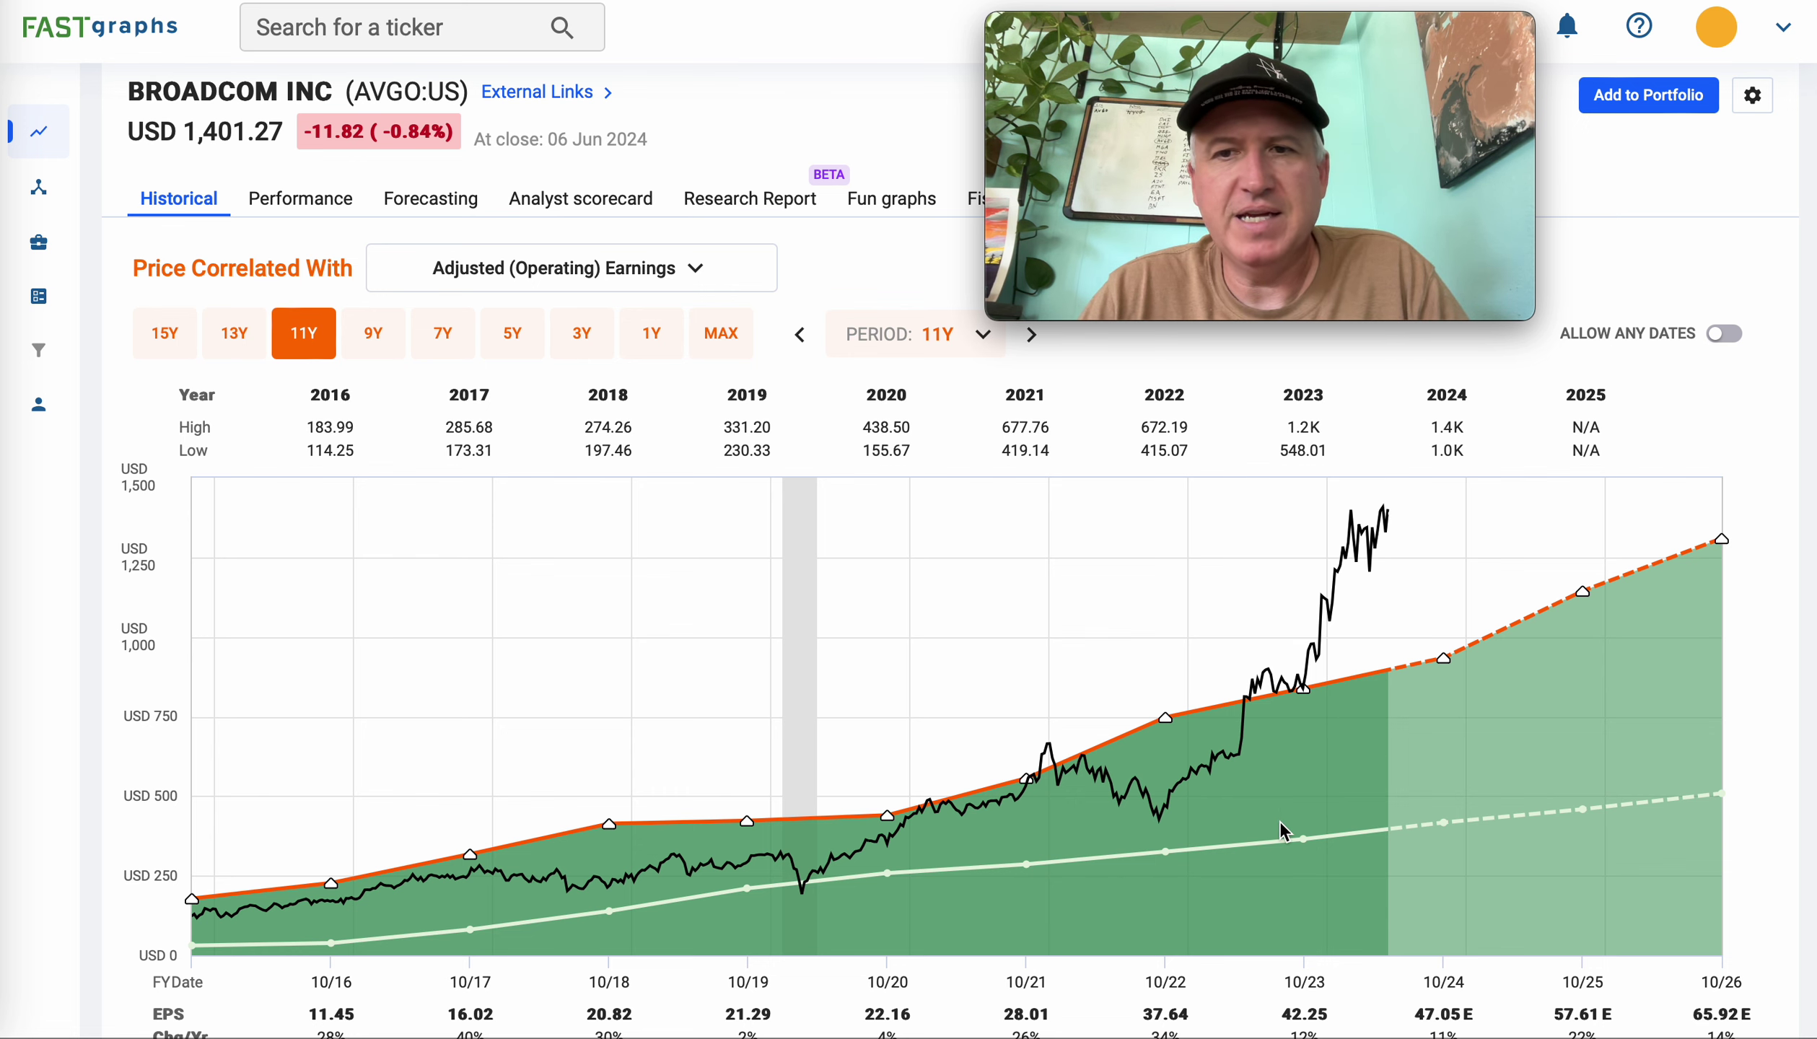
{"action": "scroll", "coordinate": [1279, 817], "scroll_direction": "down", "scroll_amount": 1}
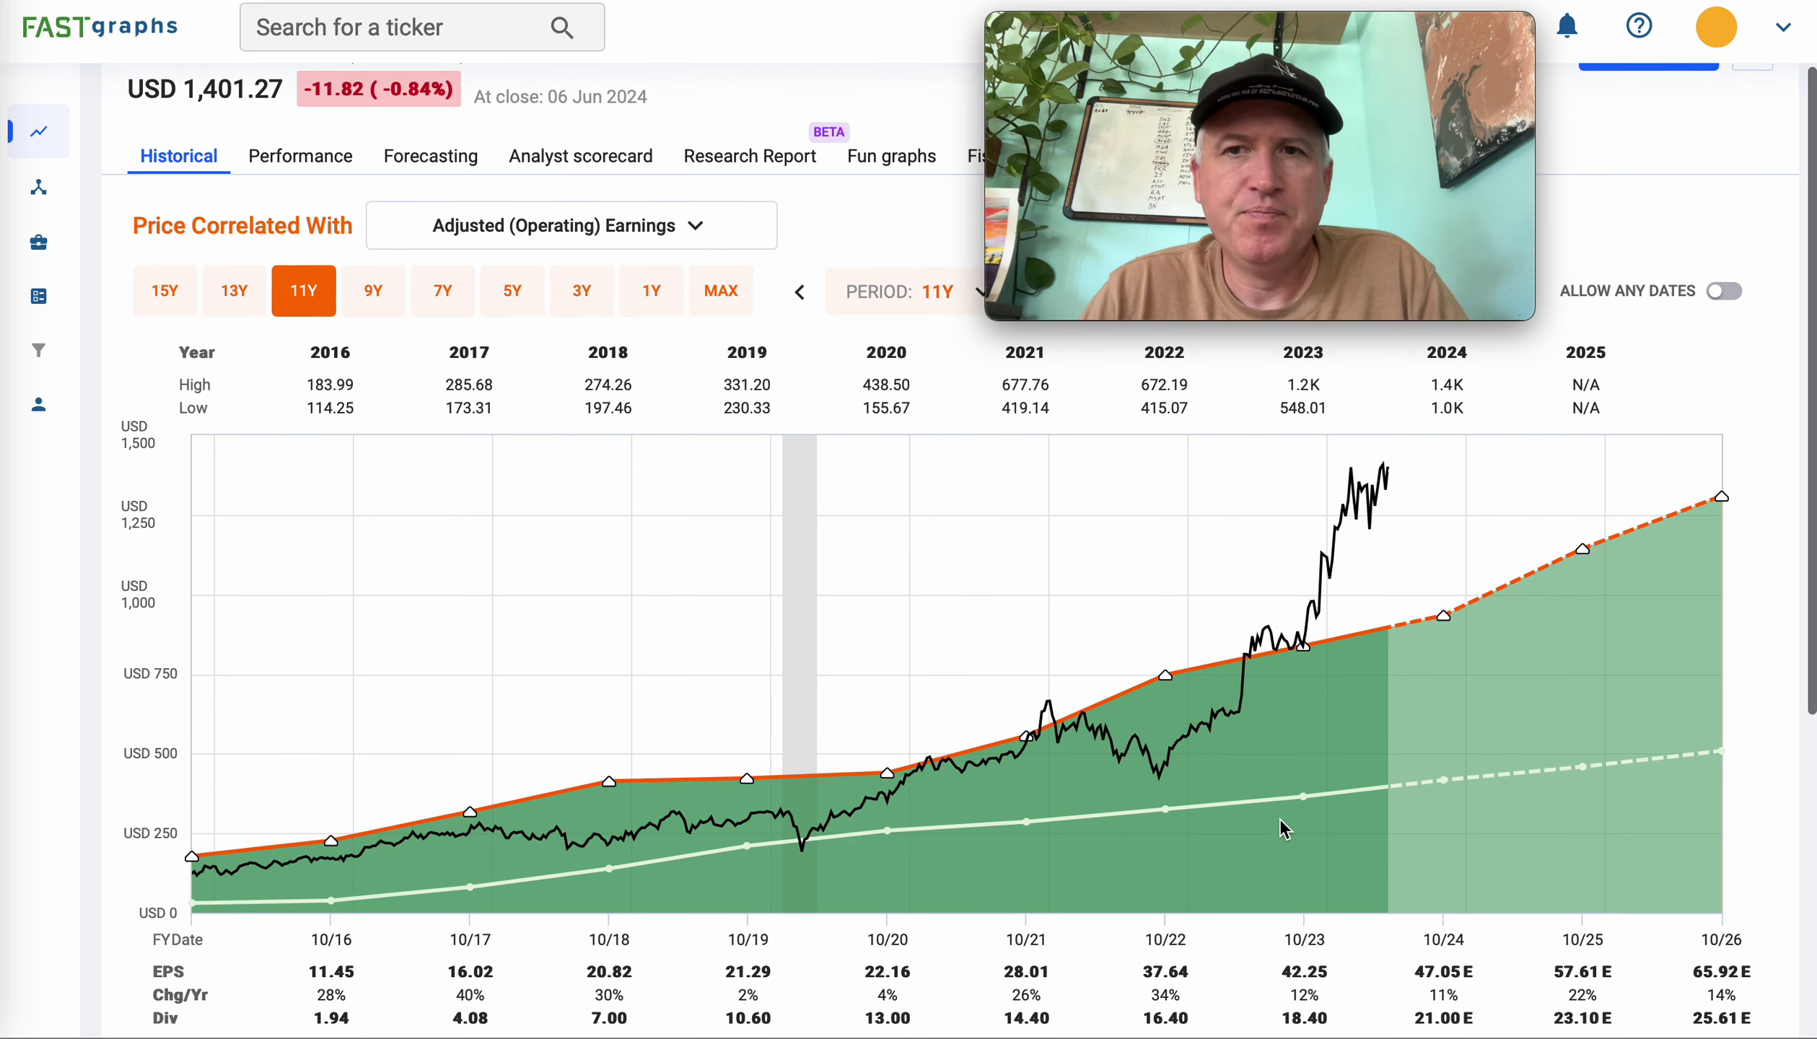
{"action": "scroll", "coordinate": [1278, 817], "scroll_direction": "down", "scroll_amount": 1}
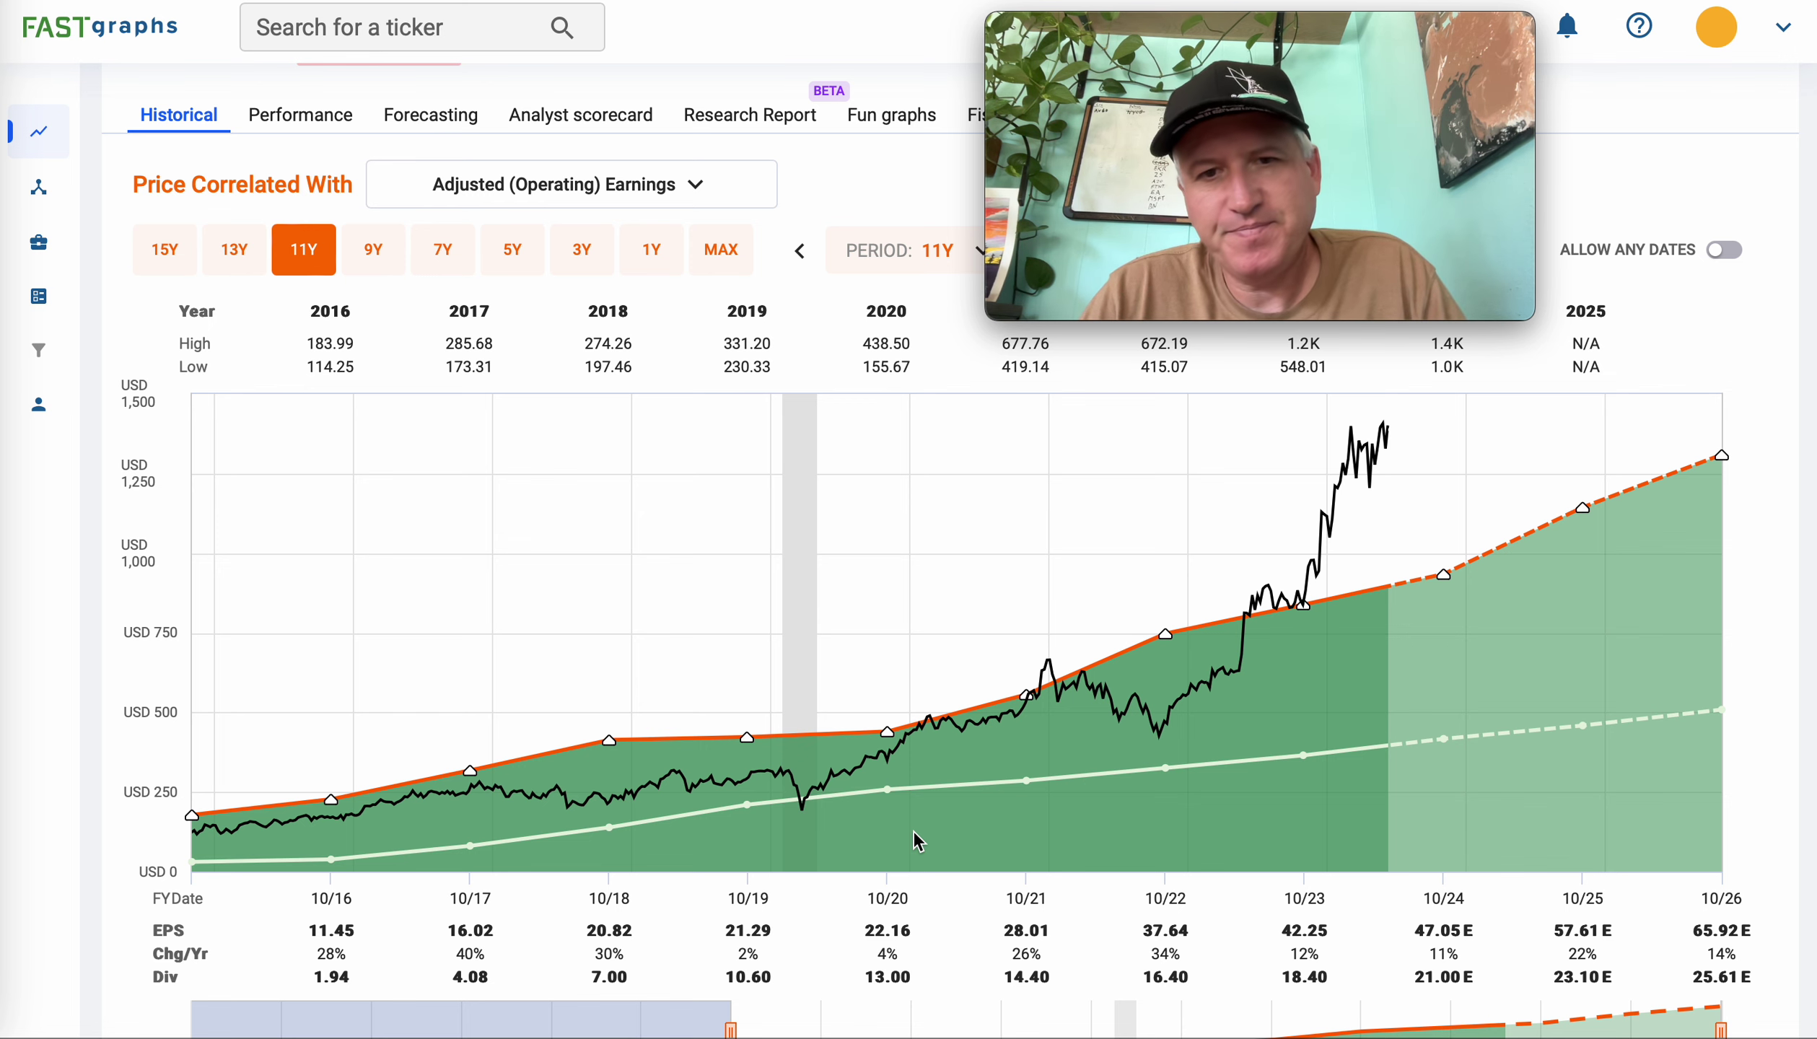
{"action": "scroll", "coordinate": [886, 833], "scroll_direction": "down", "scroll_amount": 1}
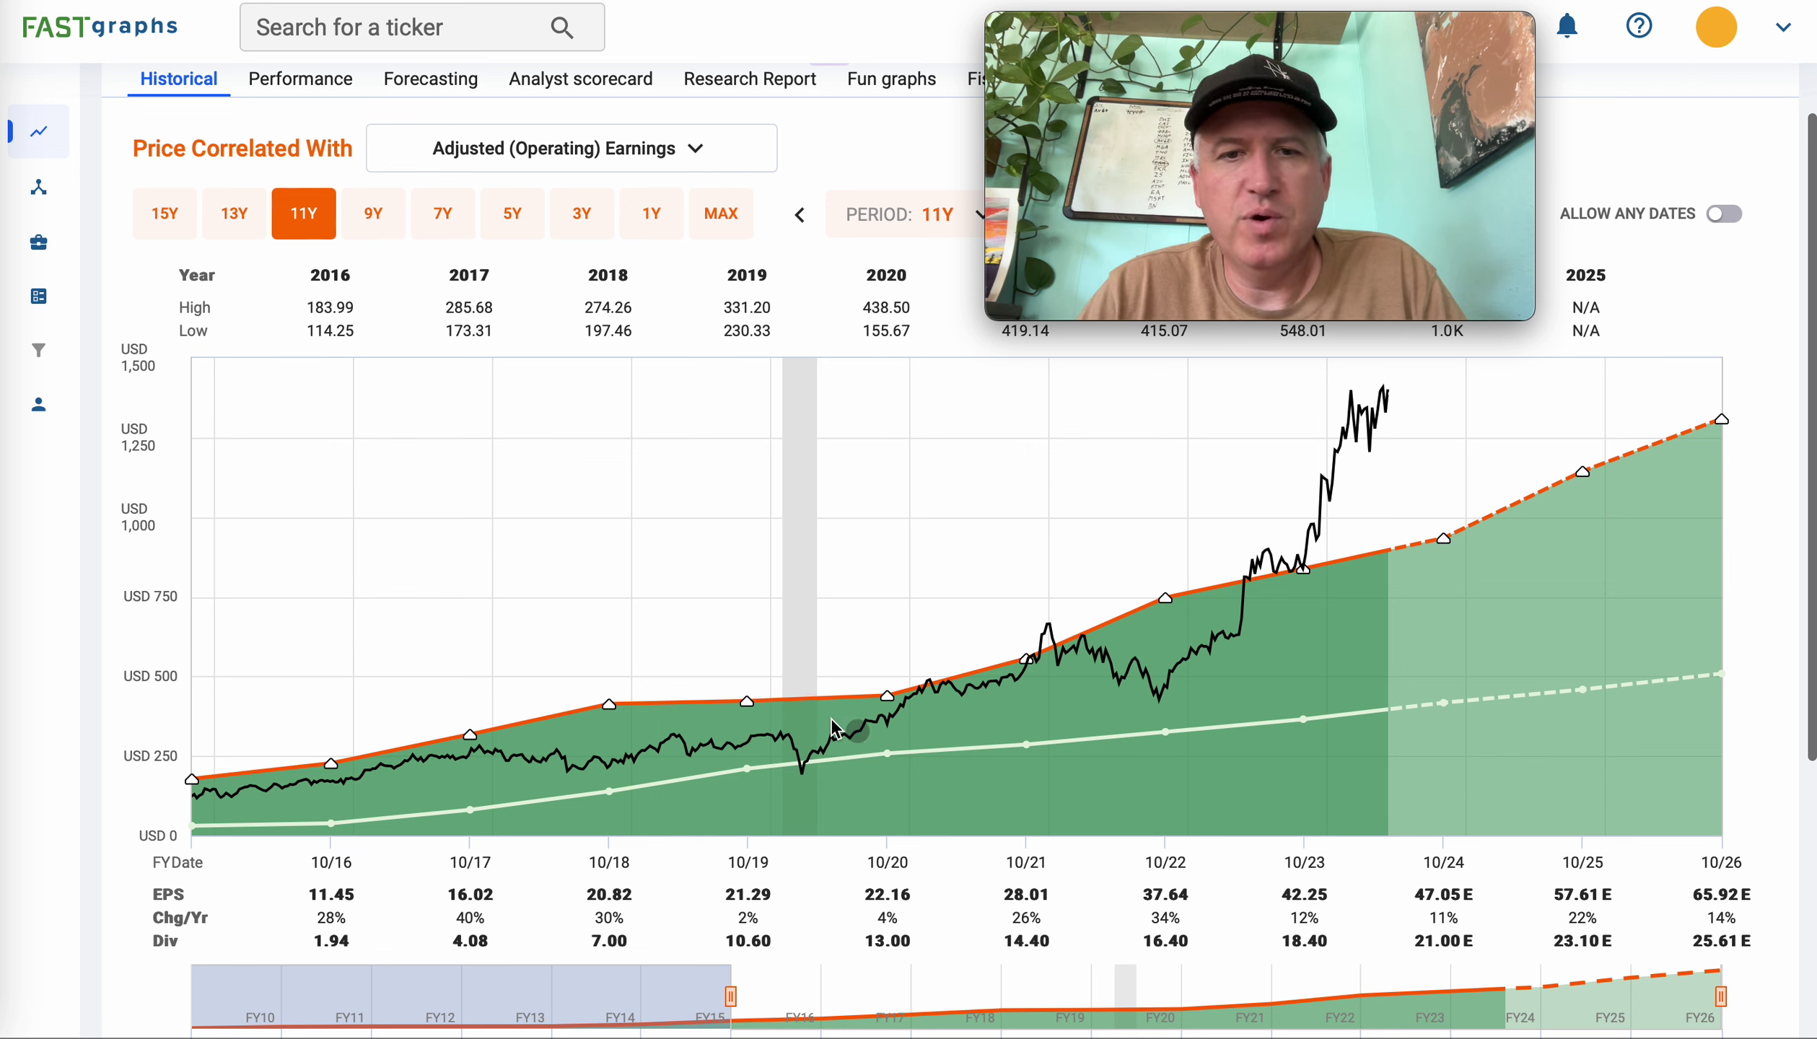
- Measure the rate of return on the price line from 1/24/2020 to 3/20/2020, then clear the measurement
{"action": "left_click", "coordinate": [782, 743]}
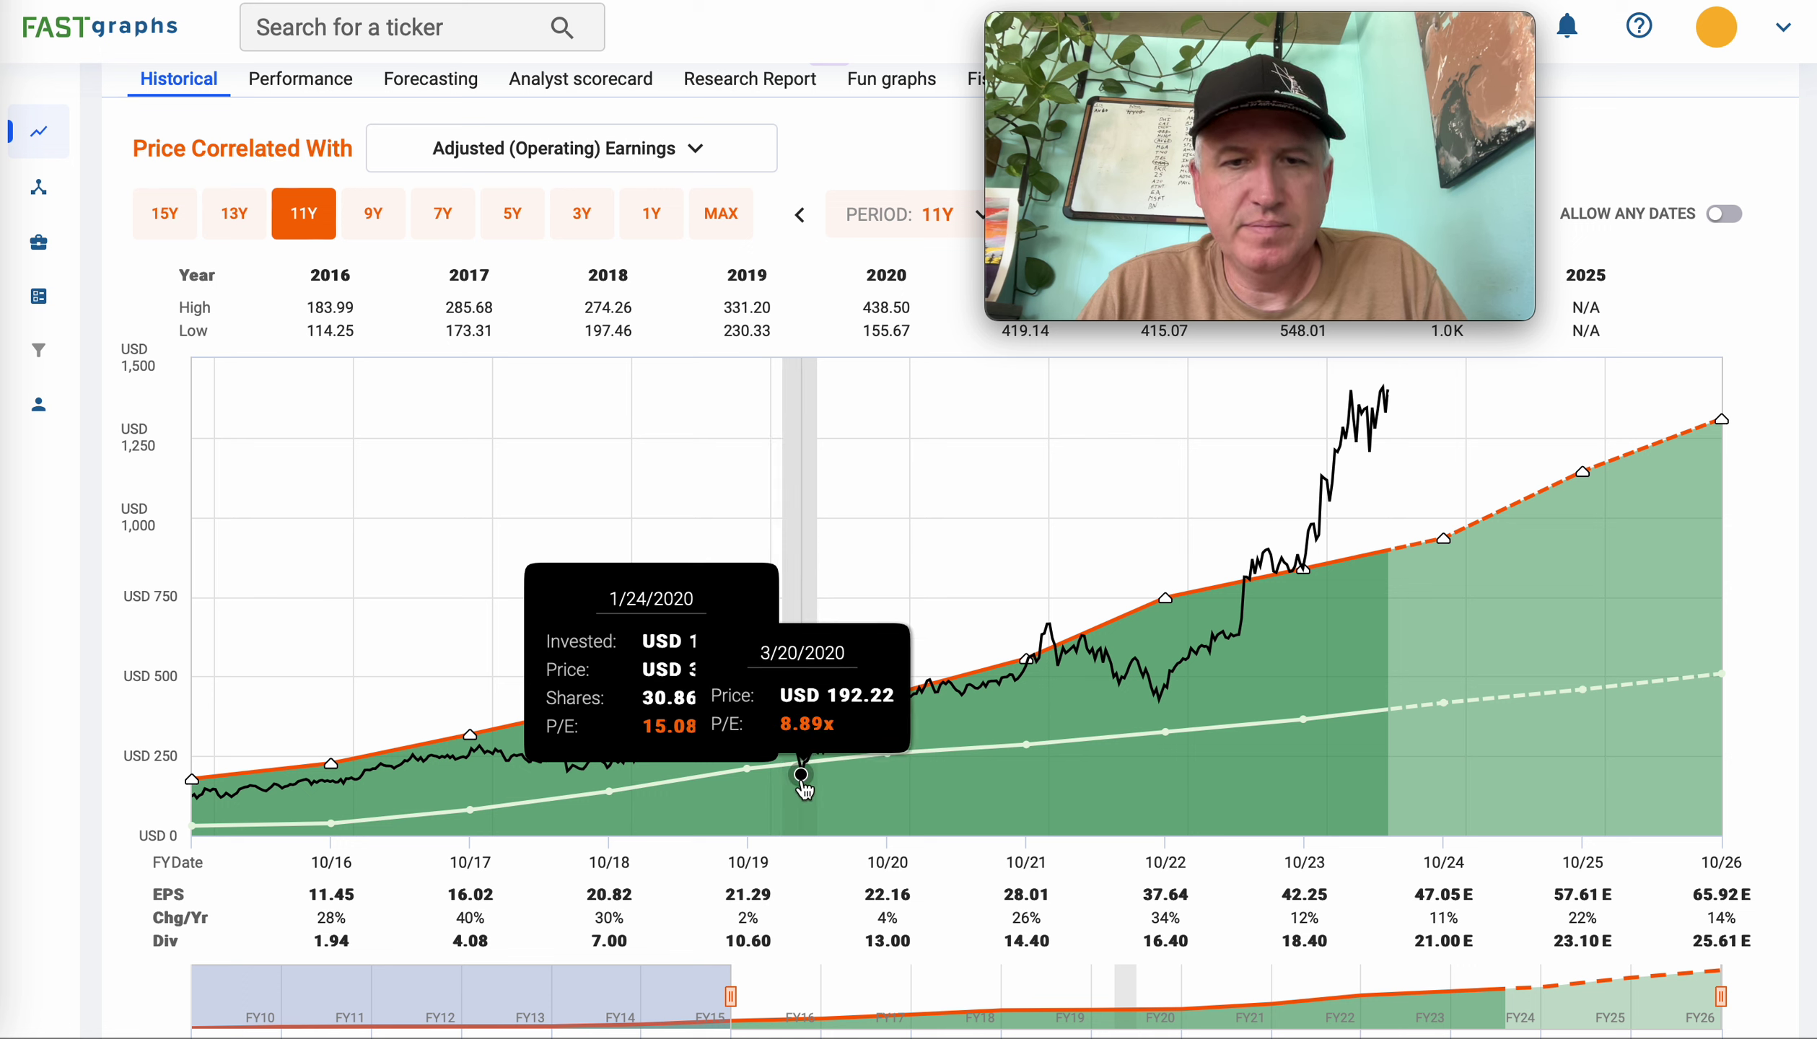
{"action": "left_click", "coordinate": [806, 785]}
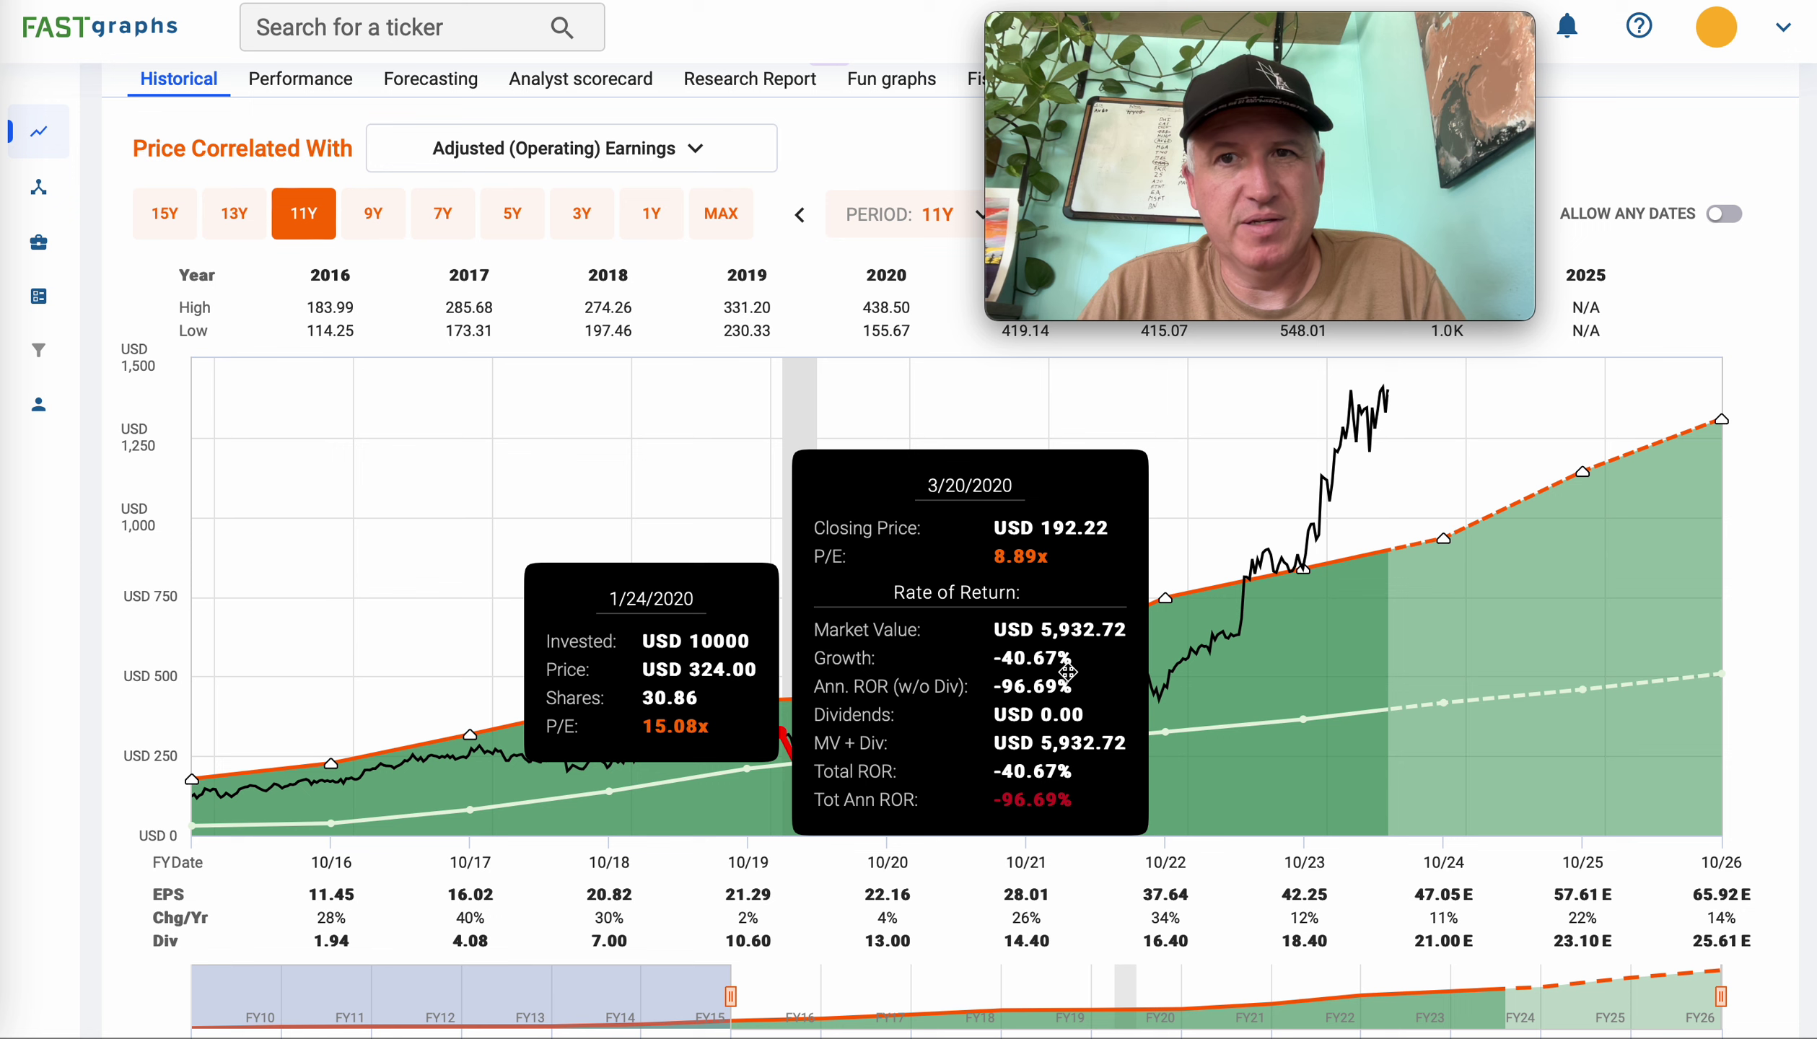
{"action": "left_click", "coordinate": [507, 765]}
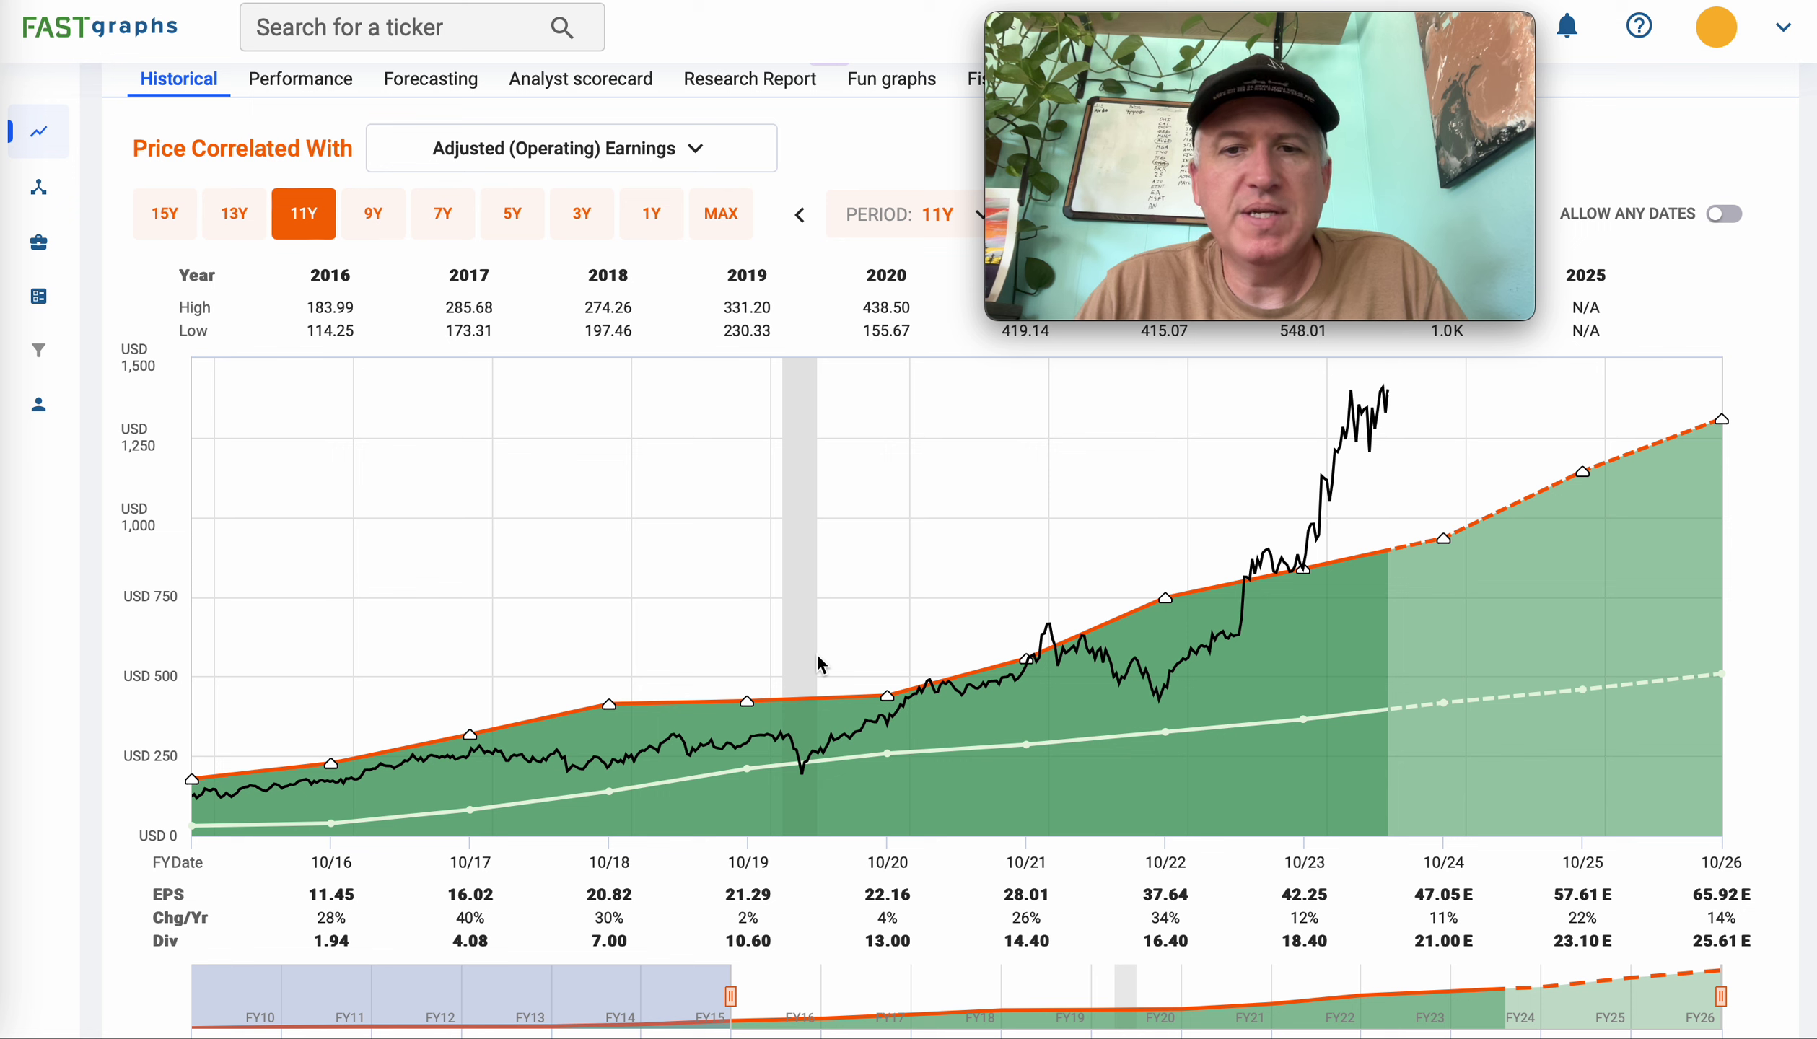
- Measure the rate of return from the 12/24/2021 price peak to the 10/14/2022 low, then clear the measurement
{"action": "left_click", "coordinate": [1048, 647]}
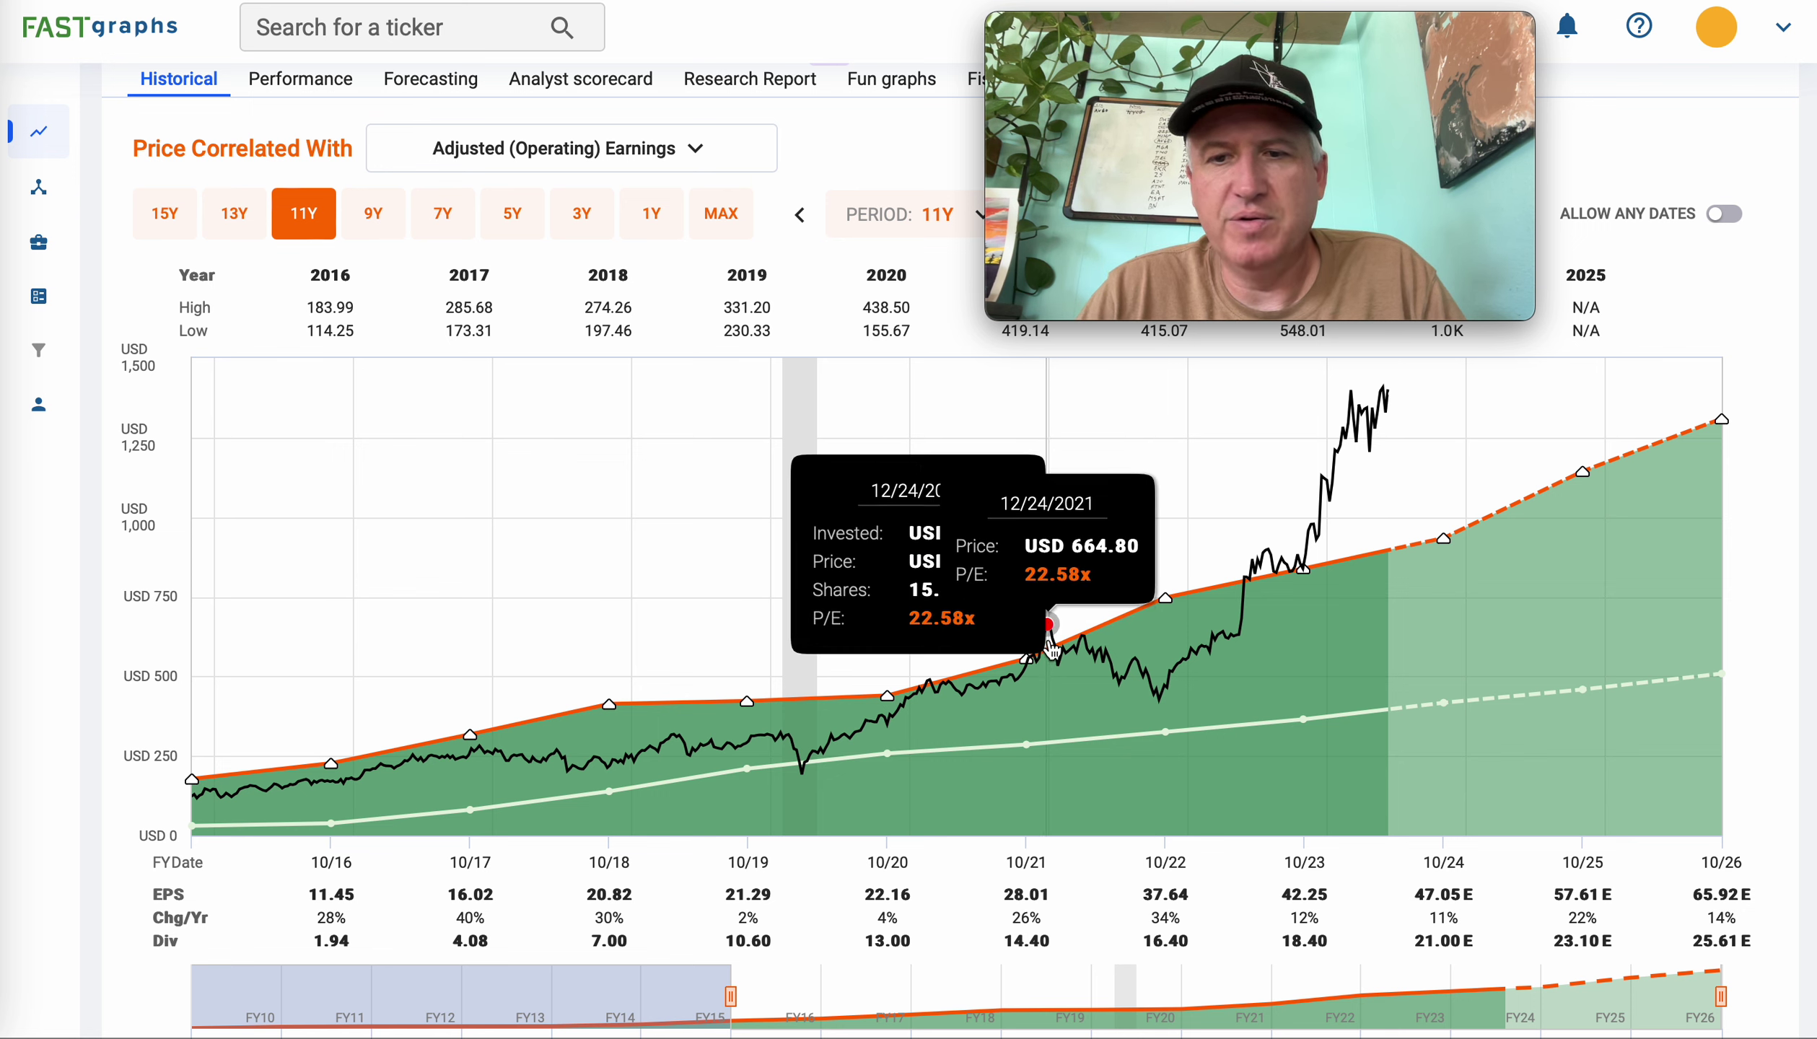
{"action": "left_click", "coordinate": [1159, 710]}
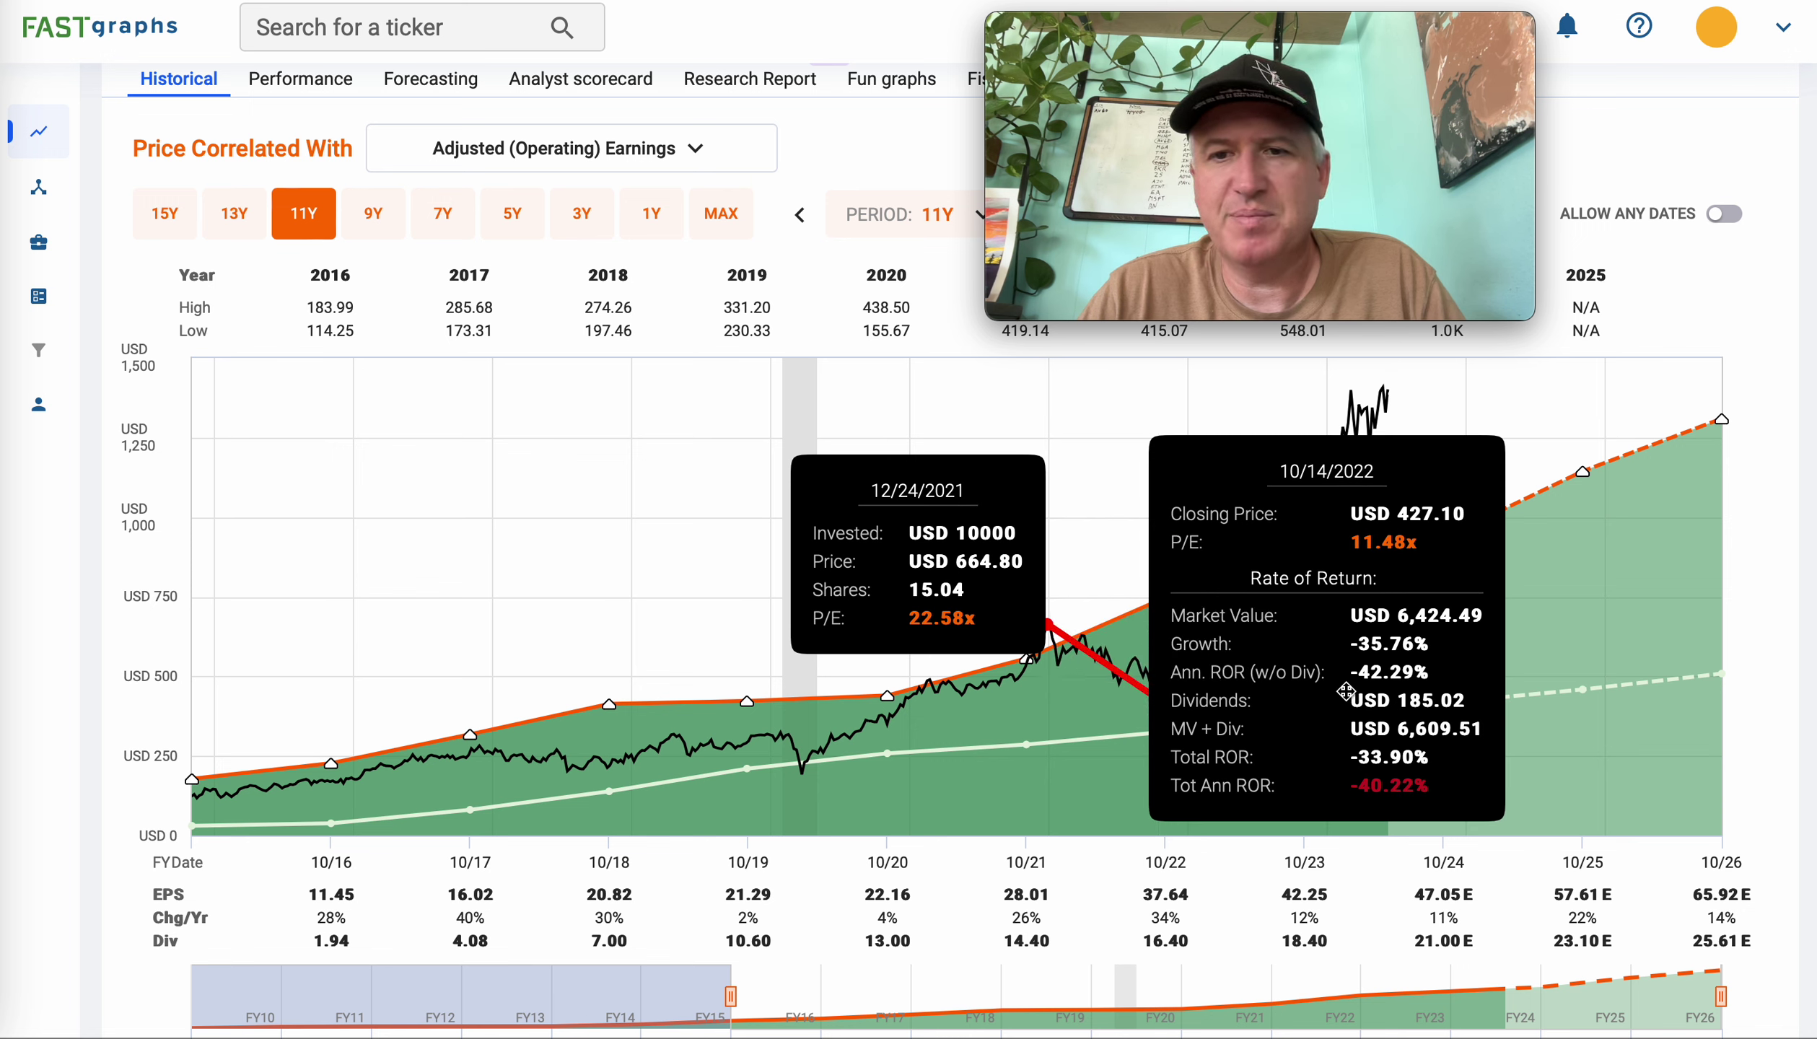
{"action": "left_click", "coordinate": [1071, 756]}
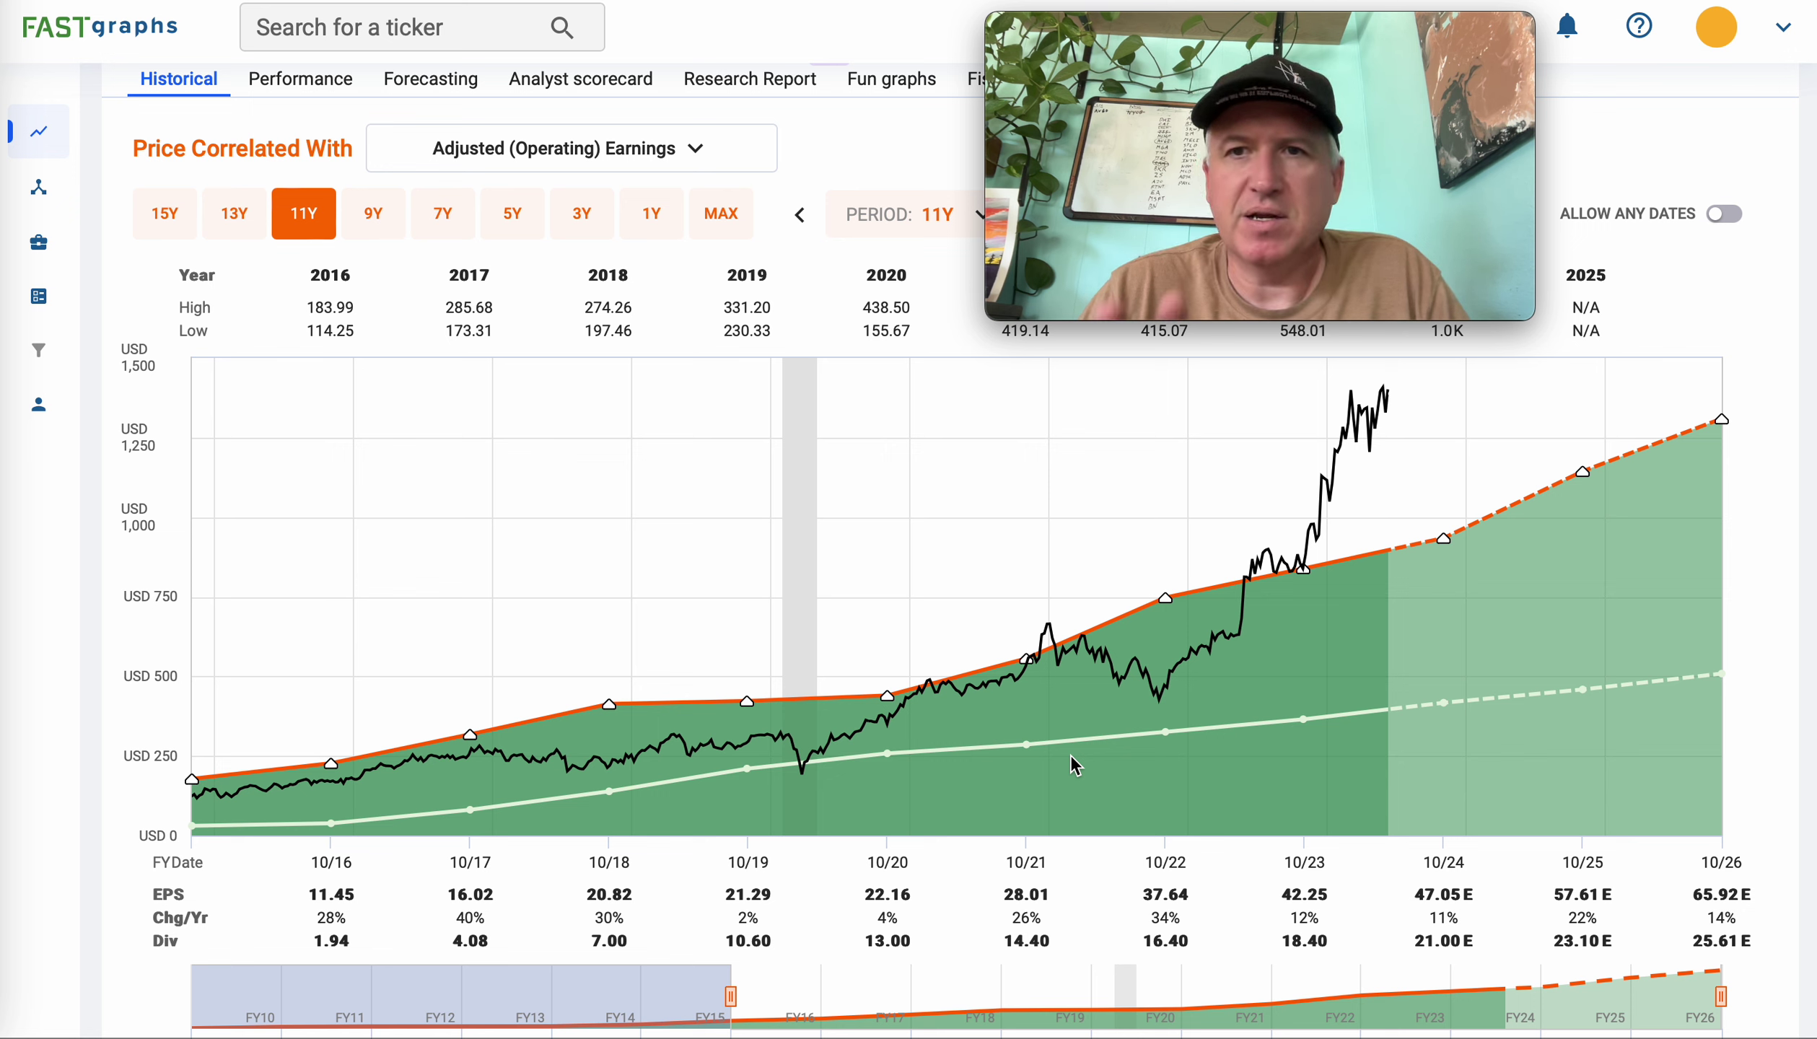
{"action": "scroll", "coordinate": [1070, 754], "scroll_direction": "up", "scroll_amount": 1}
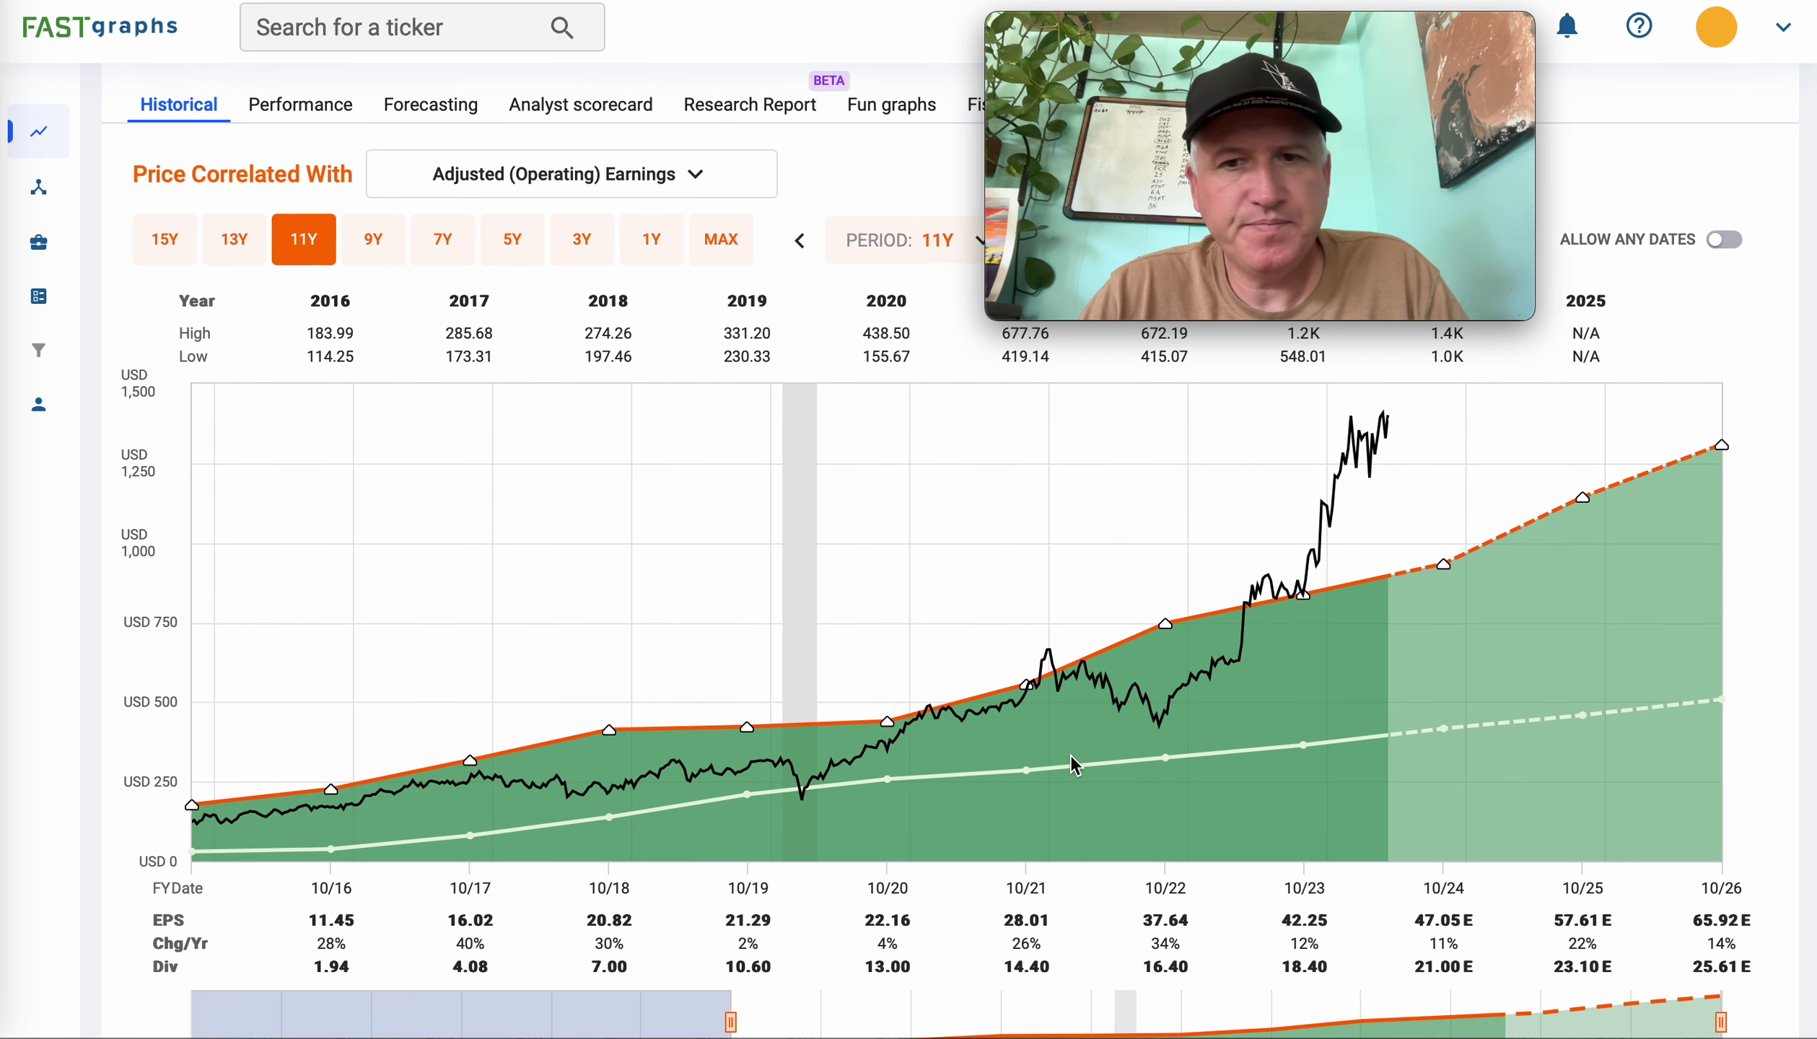
{"action": "scroll", "coordinate": [1071, 755], "scroll_direction": "down", "scroll_amount": 2}
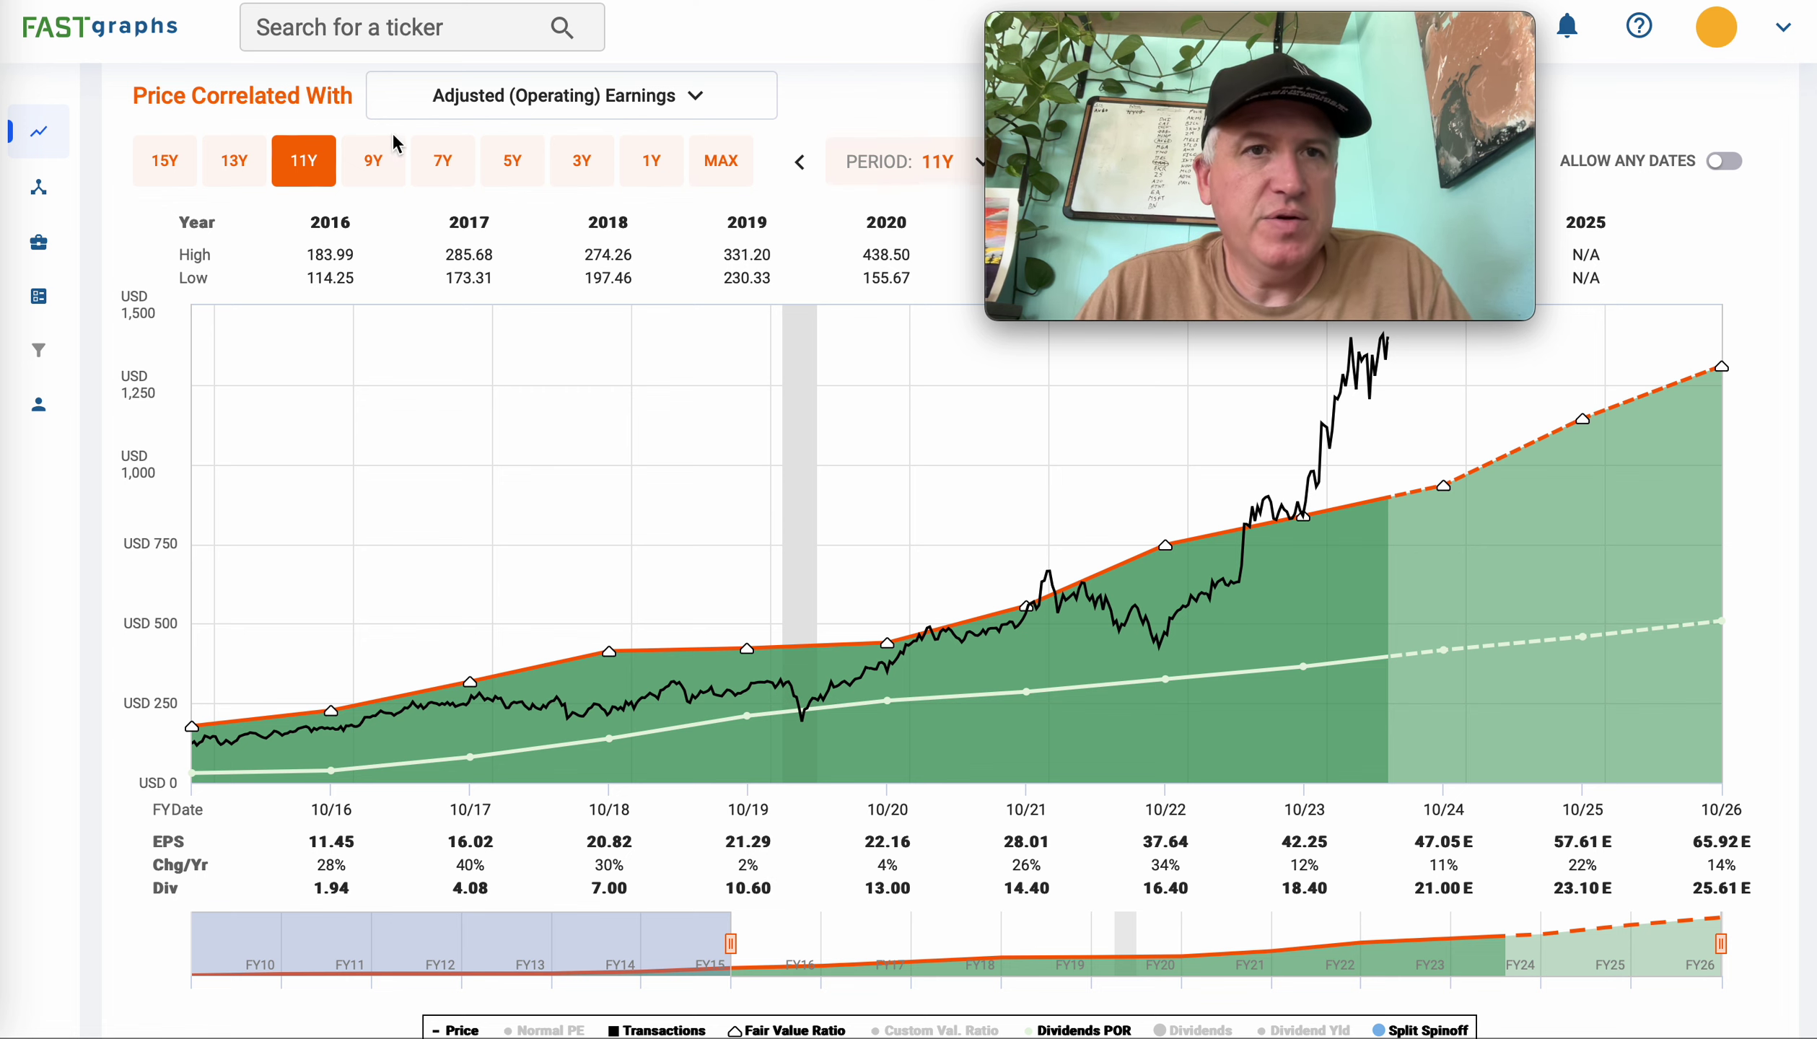
- Switch to the Master Valuation Guide Q1 2024 spreadsheet in Google Sheets and inspect Broadcom's EPS cells T657 and S657
{"action": "key", "text": "ctrl+Tab"}
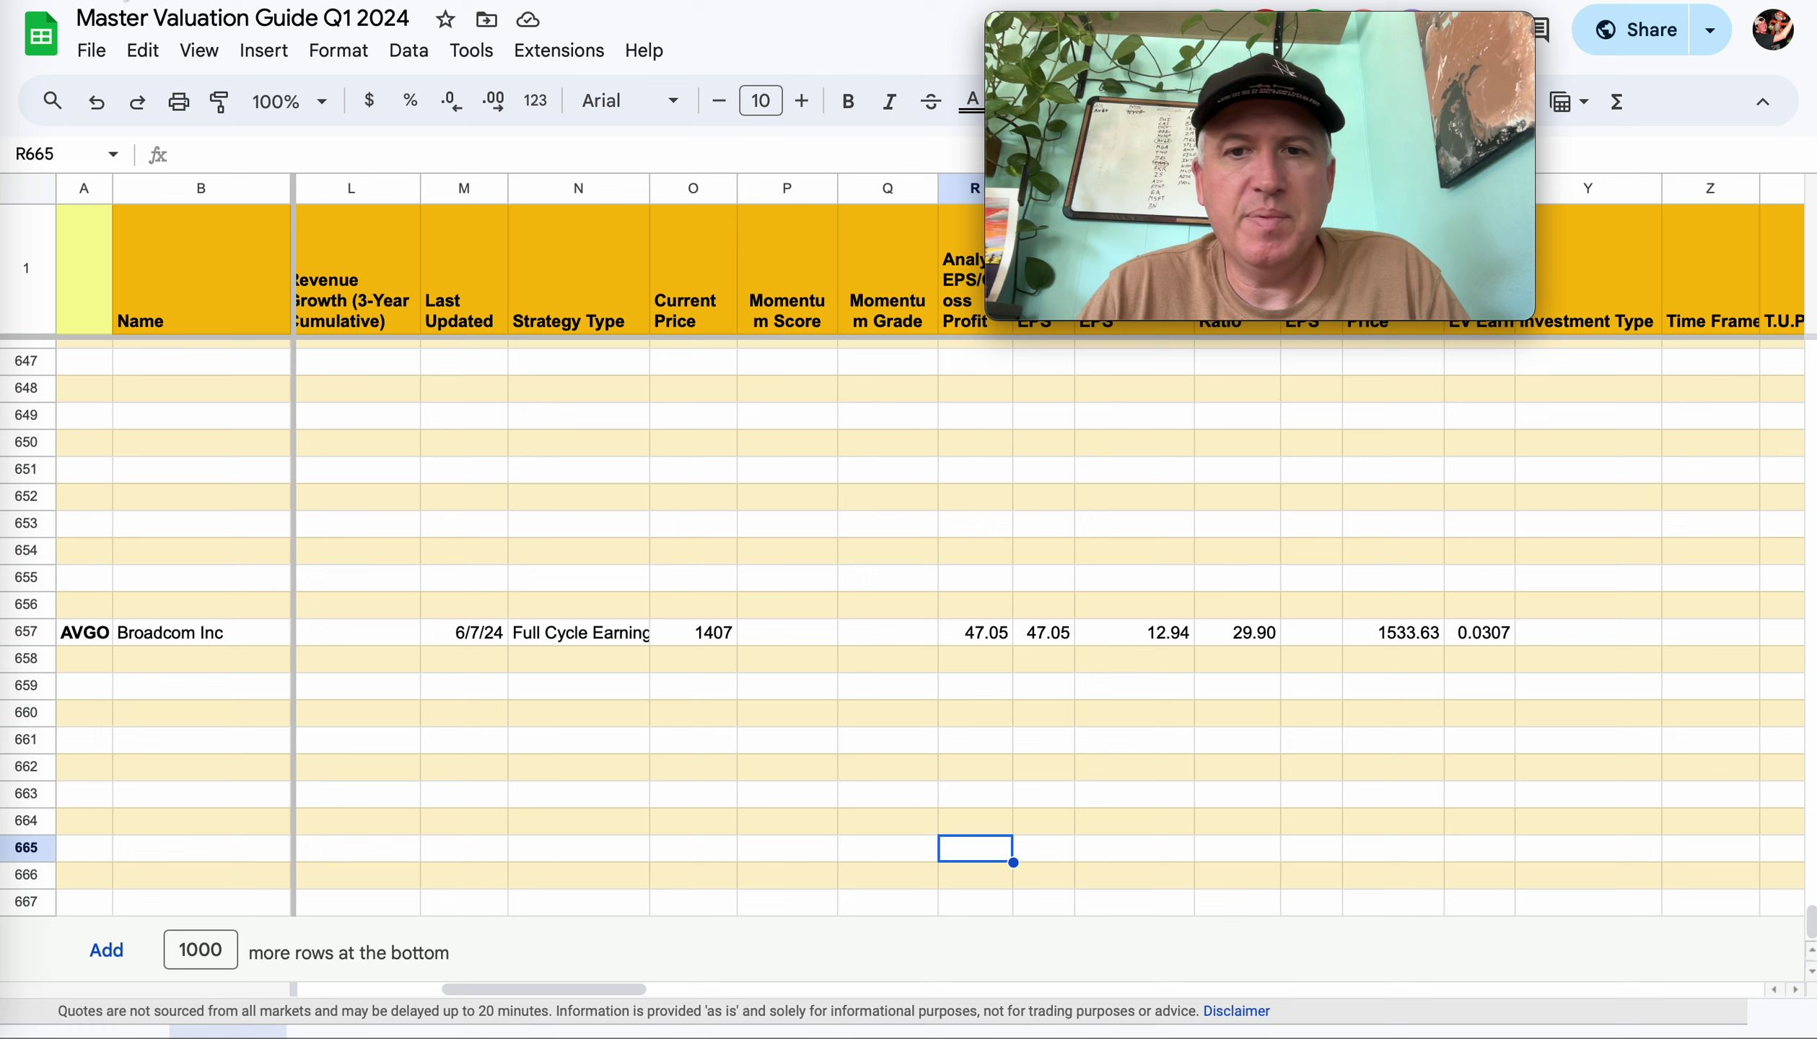
{"action": "left_click", "coordinate": [1187, 632]}
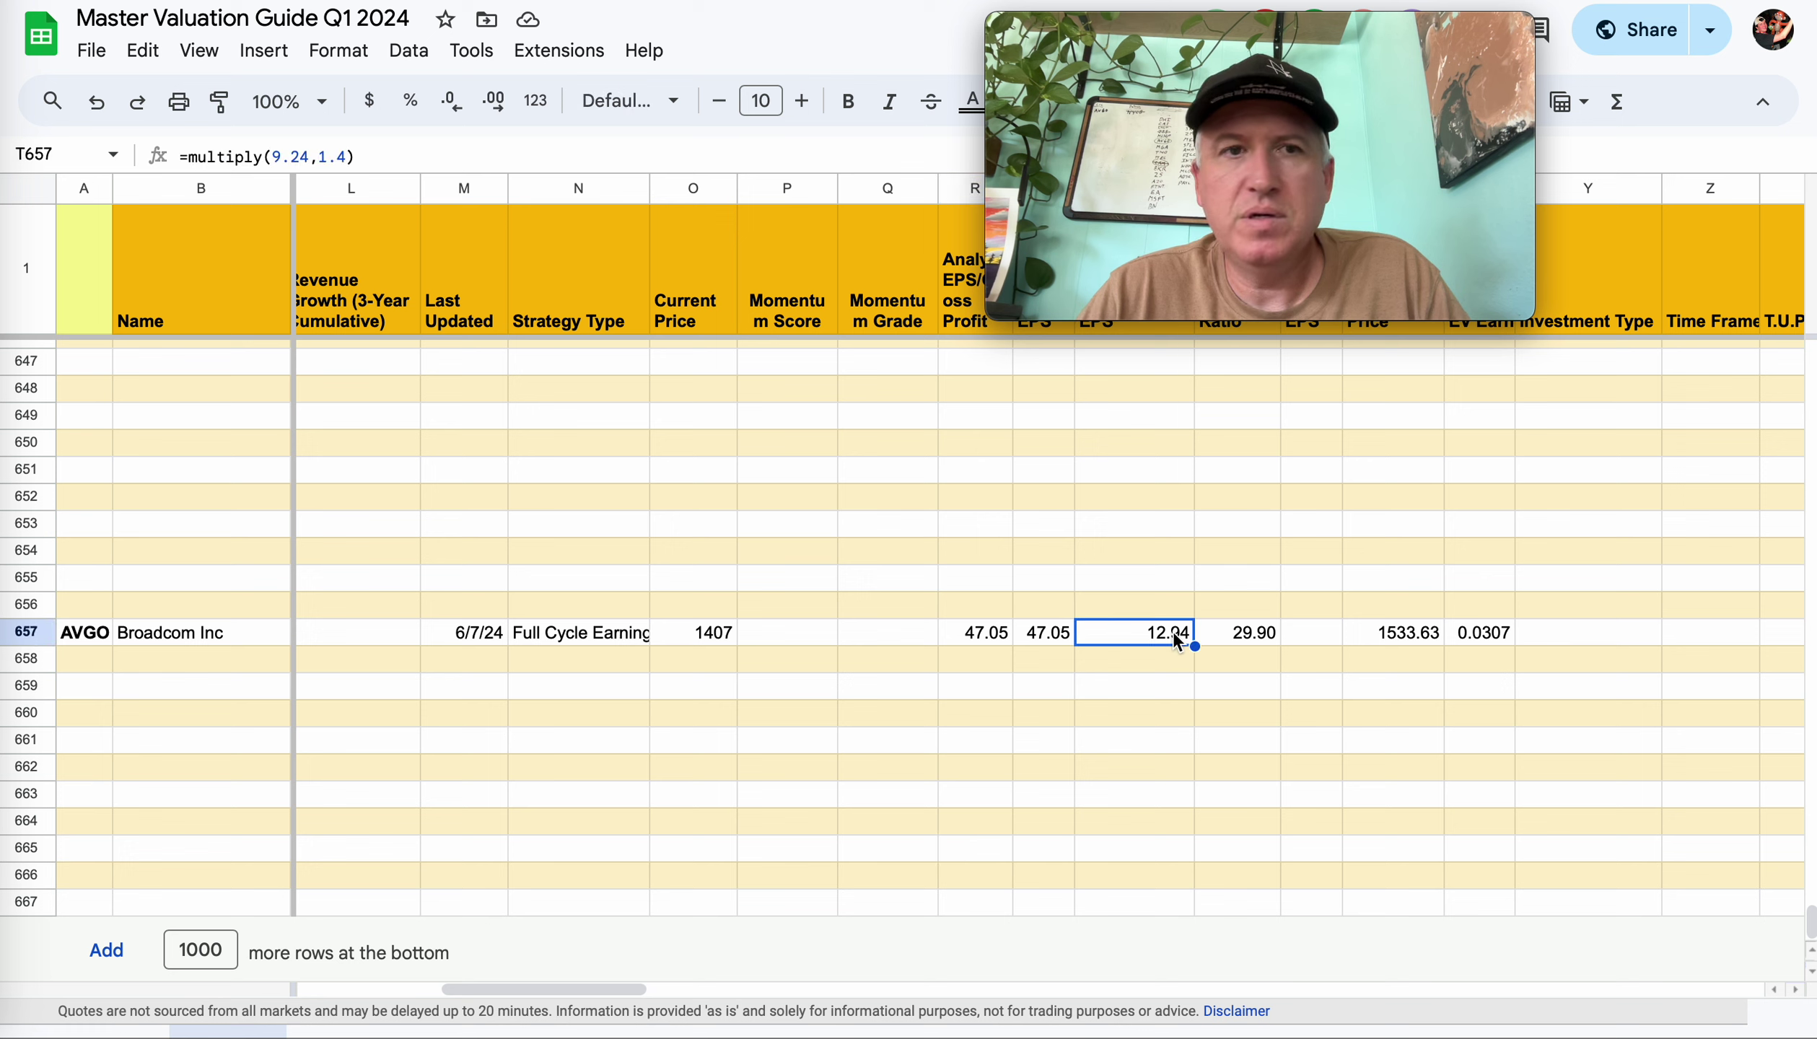
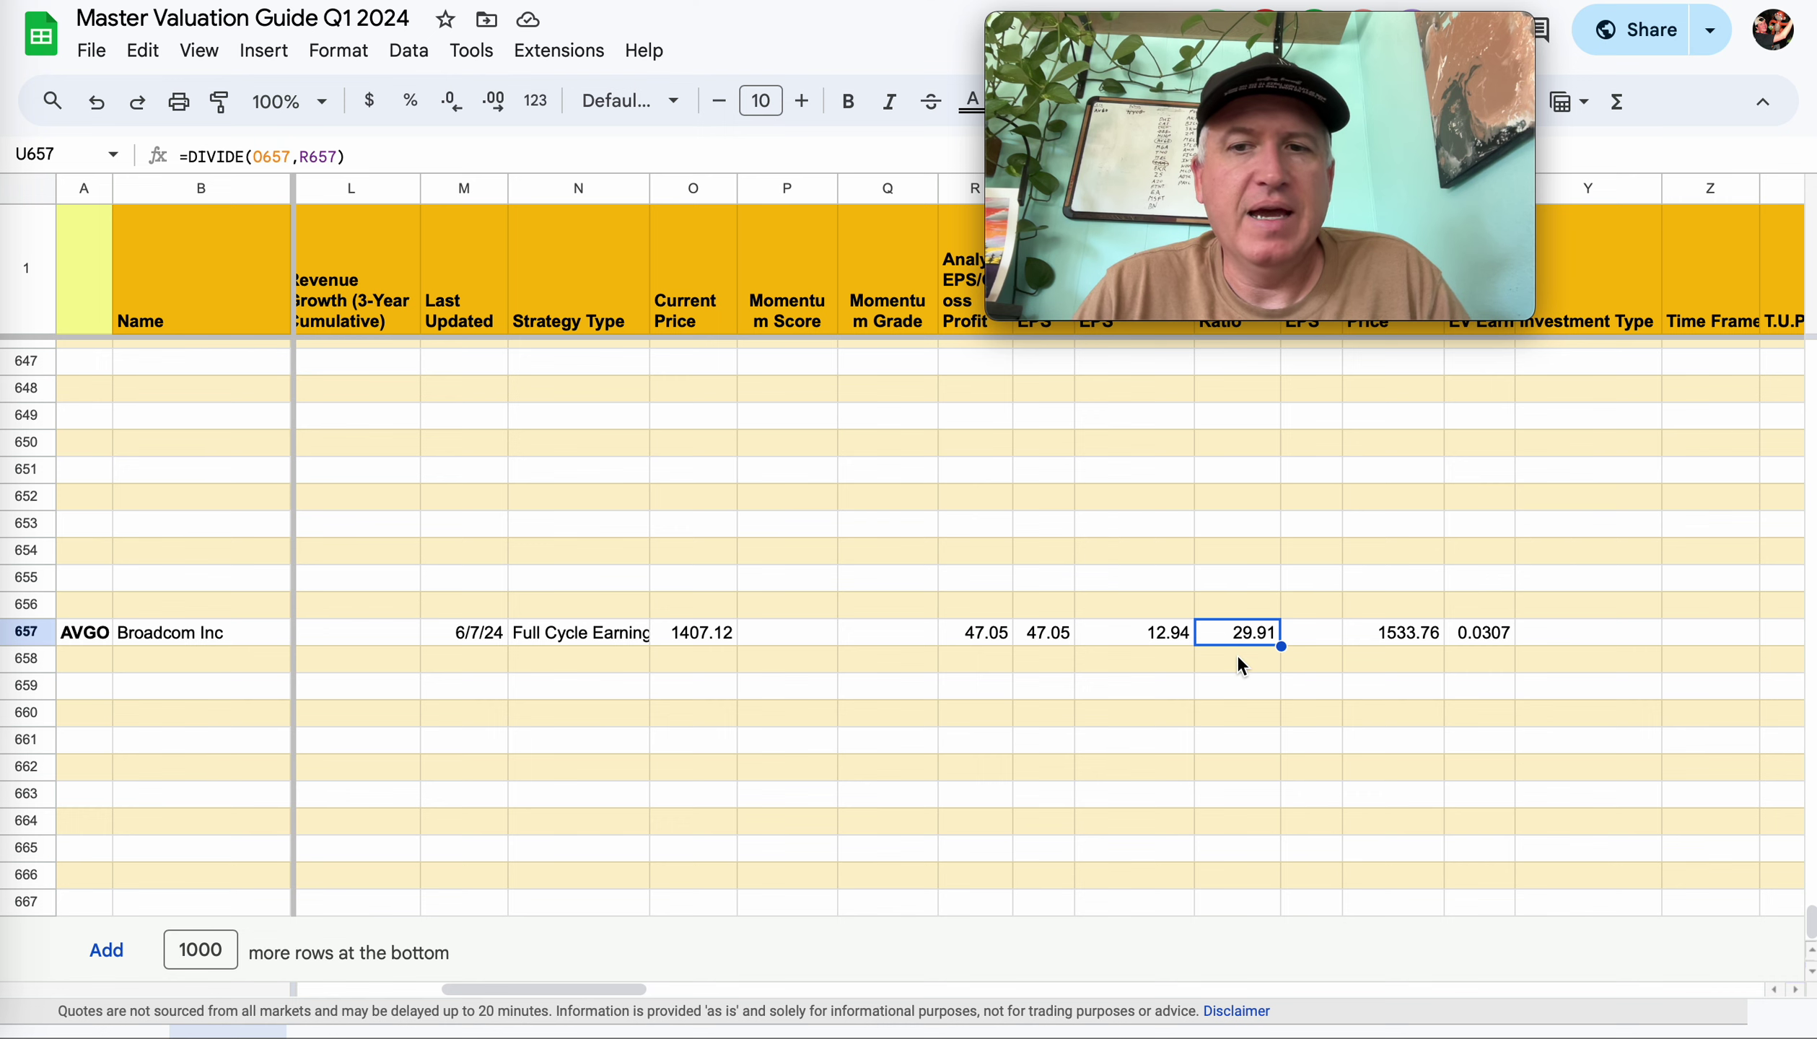
{"action": "left_click", "coordinate": [1044, 632]}
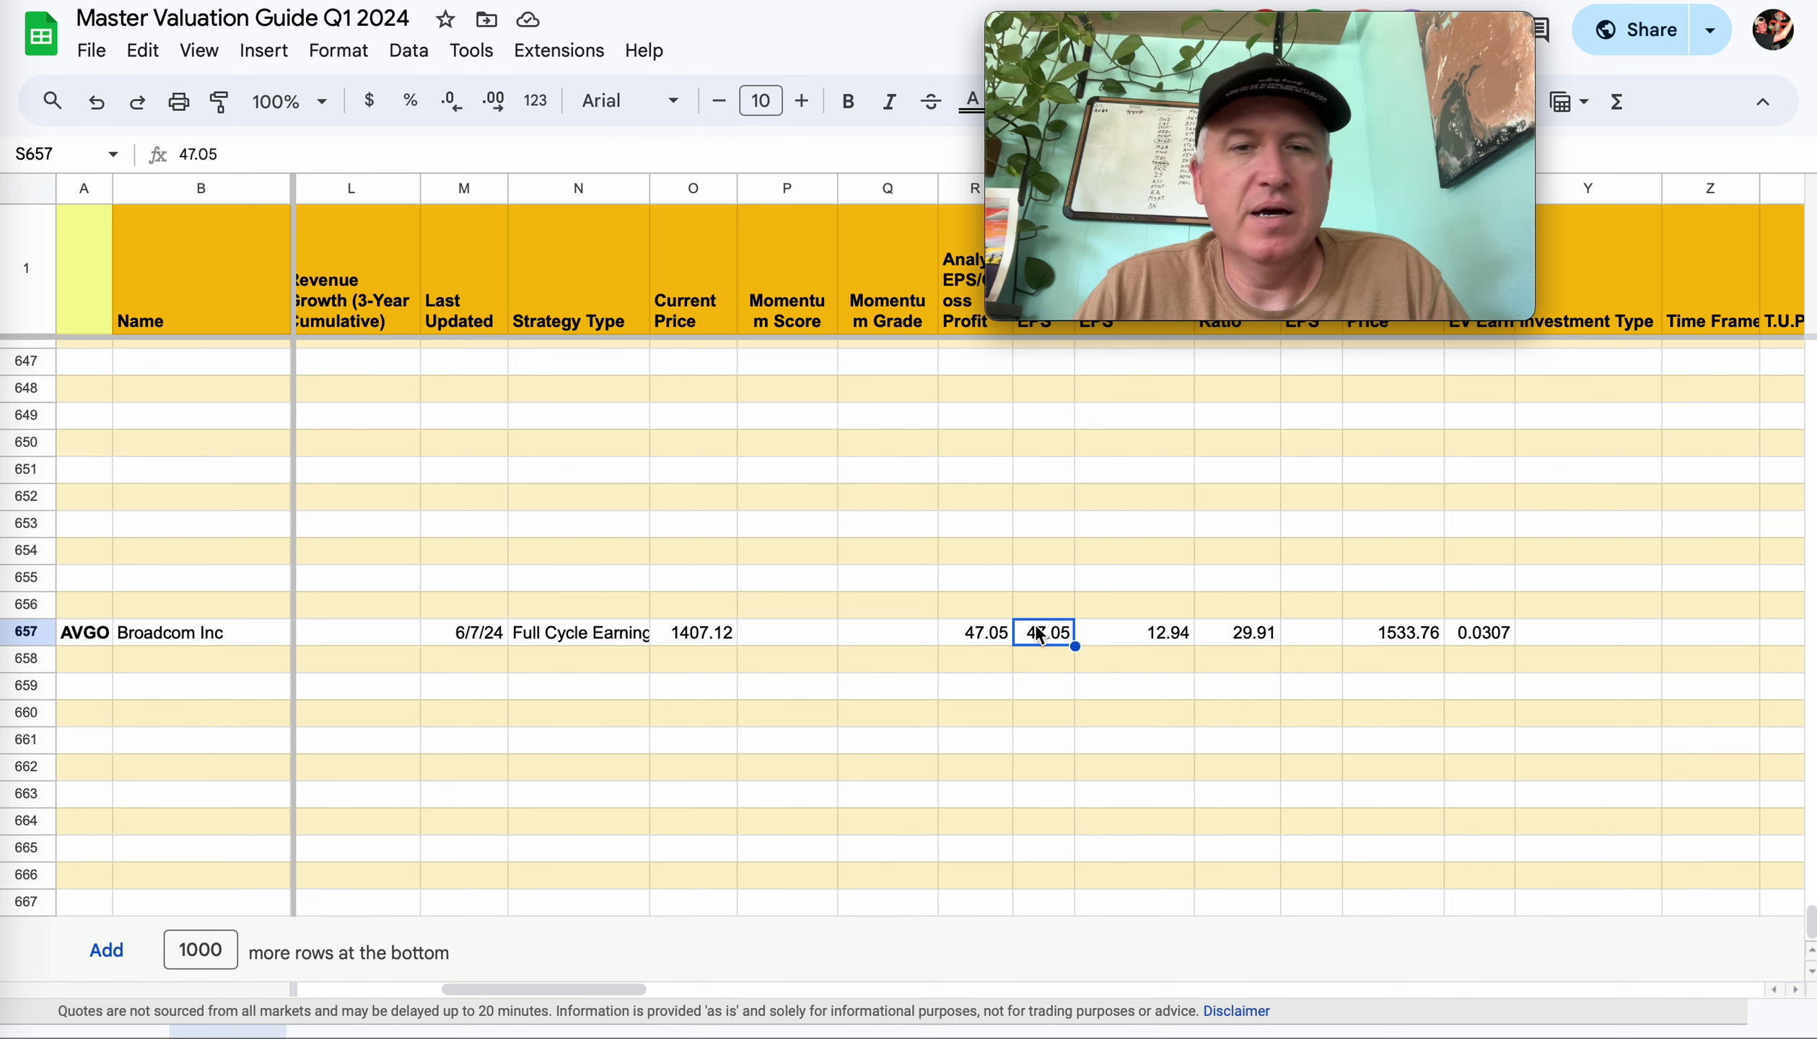
- Switch to FAST Graphs and check Broadcom's market cap, LT debt/capital and TEV in the company info below the historical graph
{"action": "key", "text": "ctrl+Tab"}
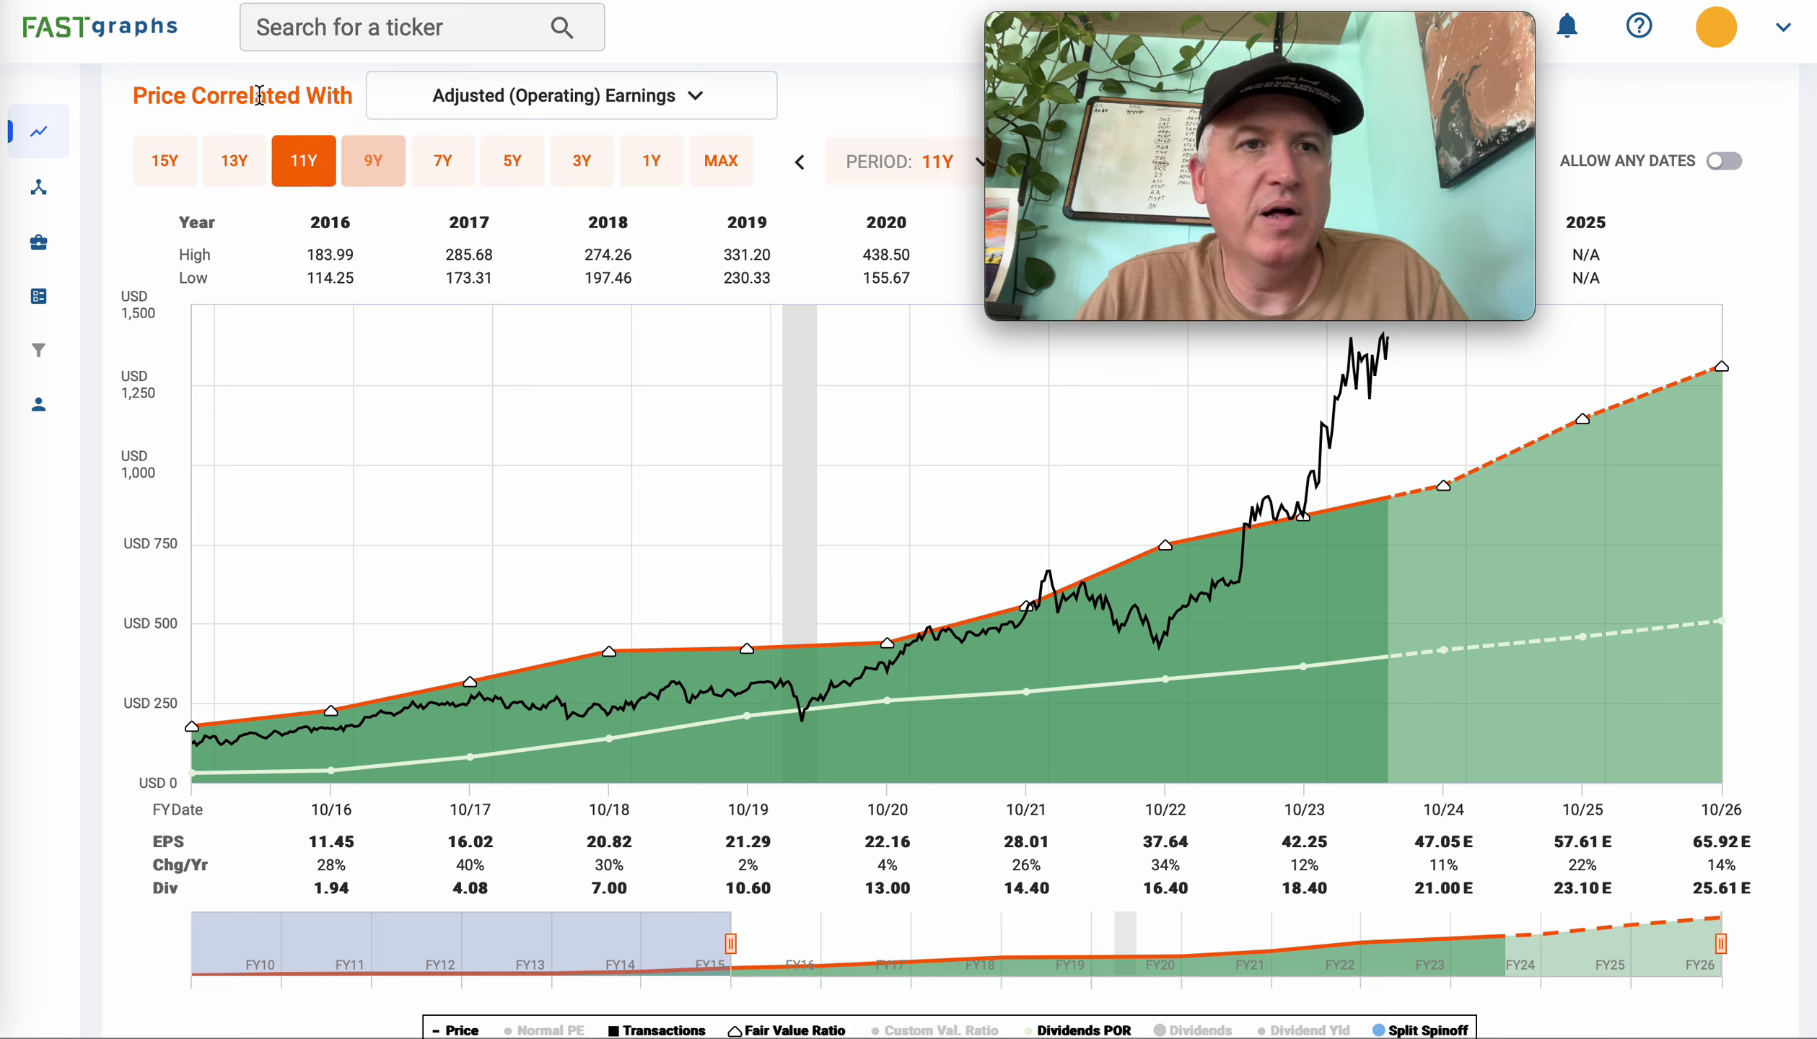
{"action": "key", "text": "ctrl+Tab"}
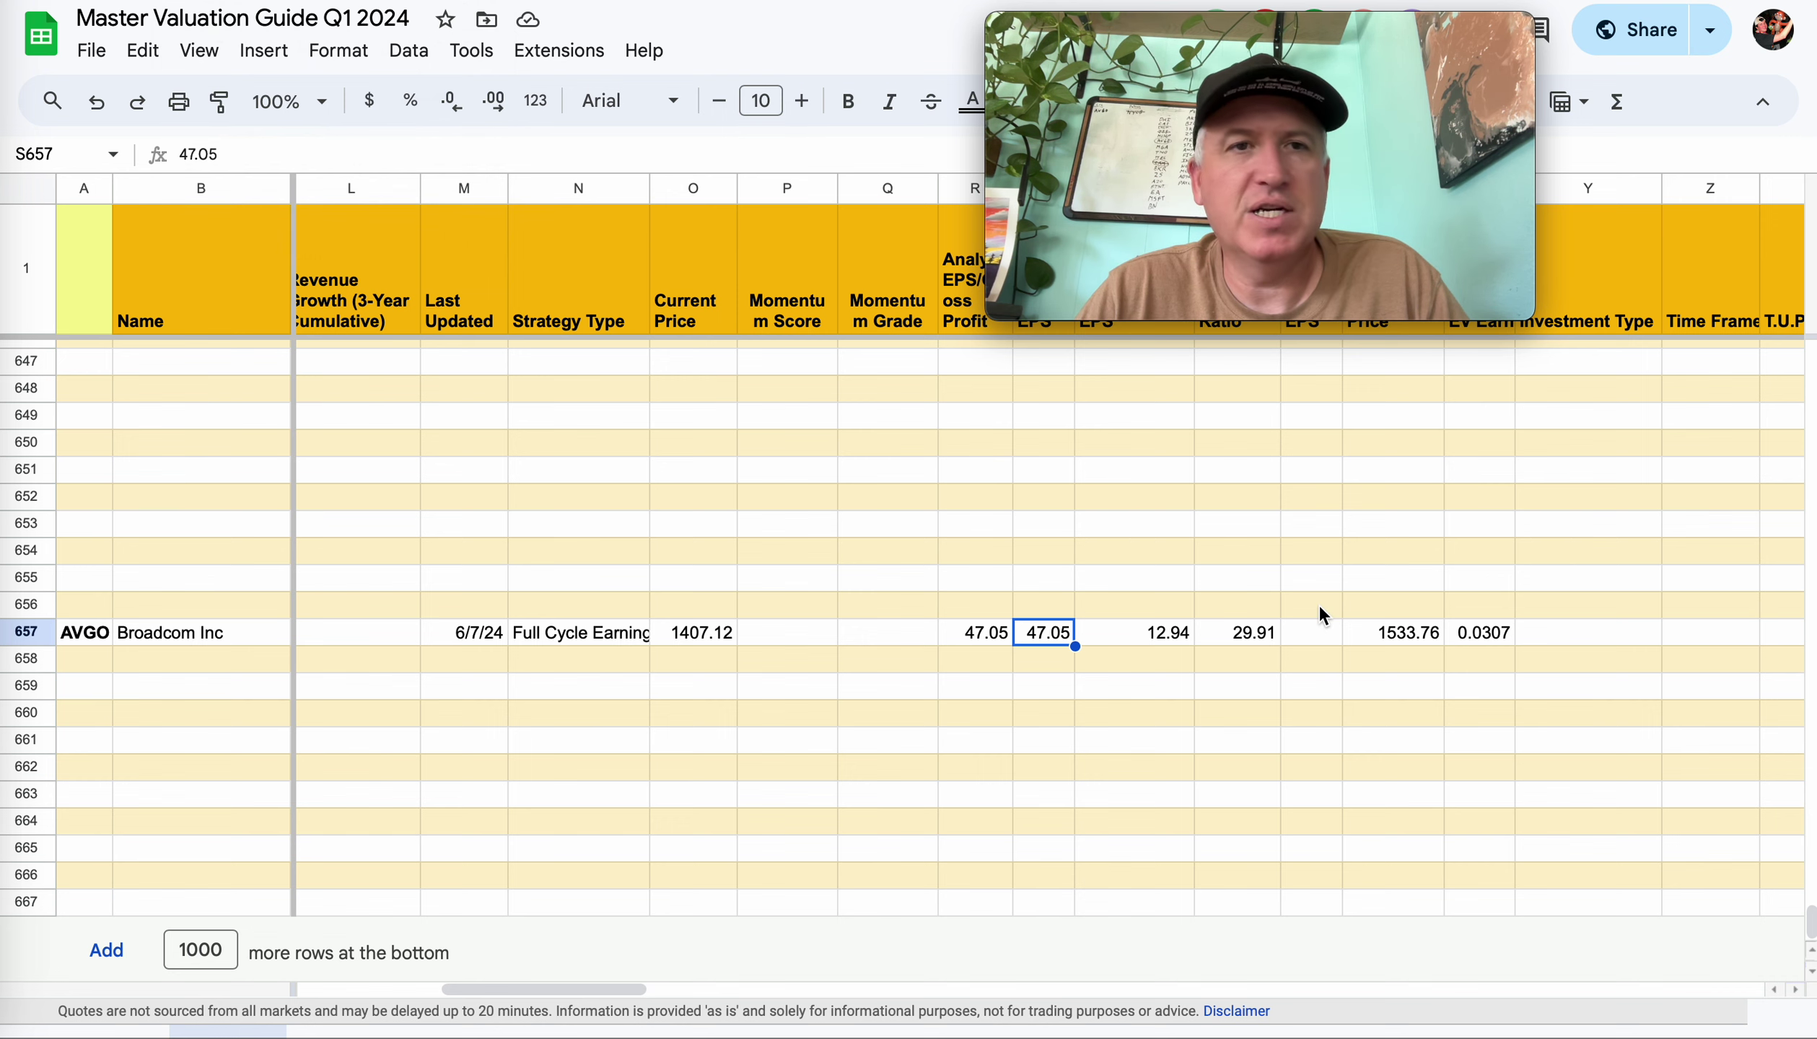
{"action": "left_click", "coordinate": [273, 6]}
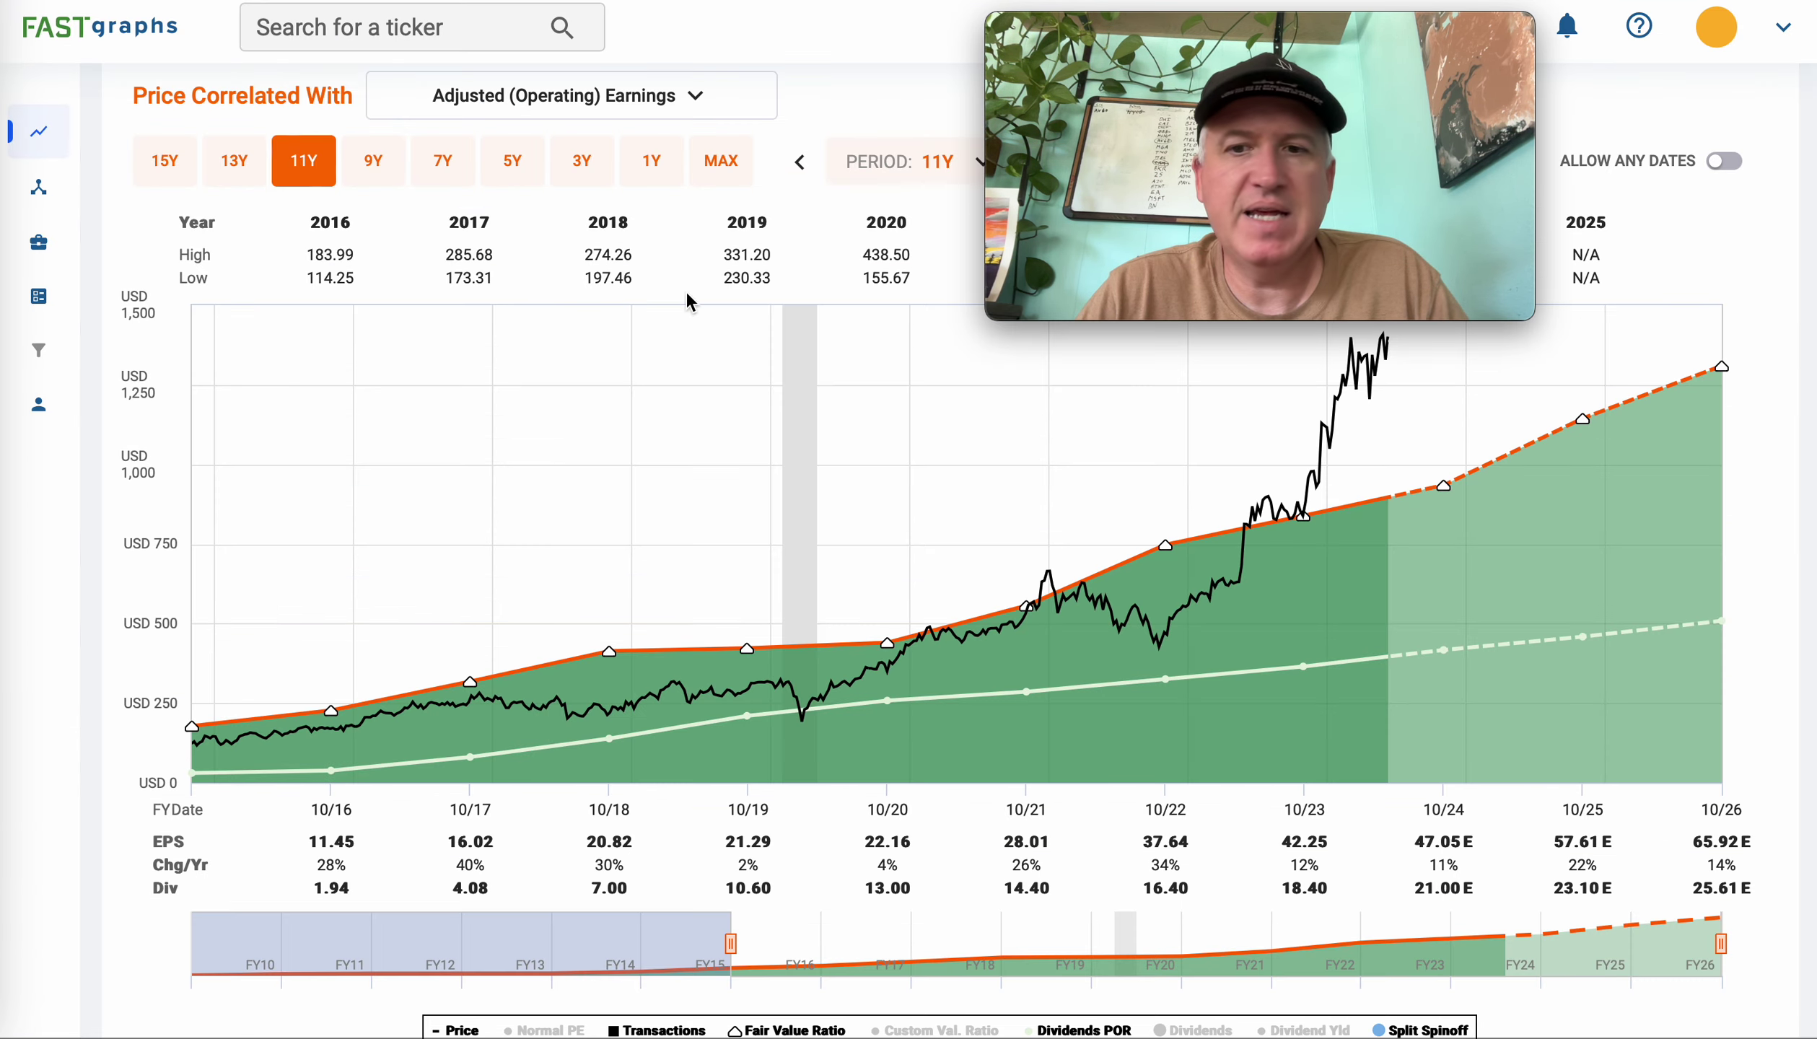
{"action": "scroll", "coordinate": [1201, 878], "scroll_direction": "down", "scroll_amount": 5}
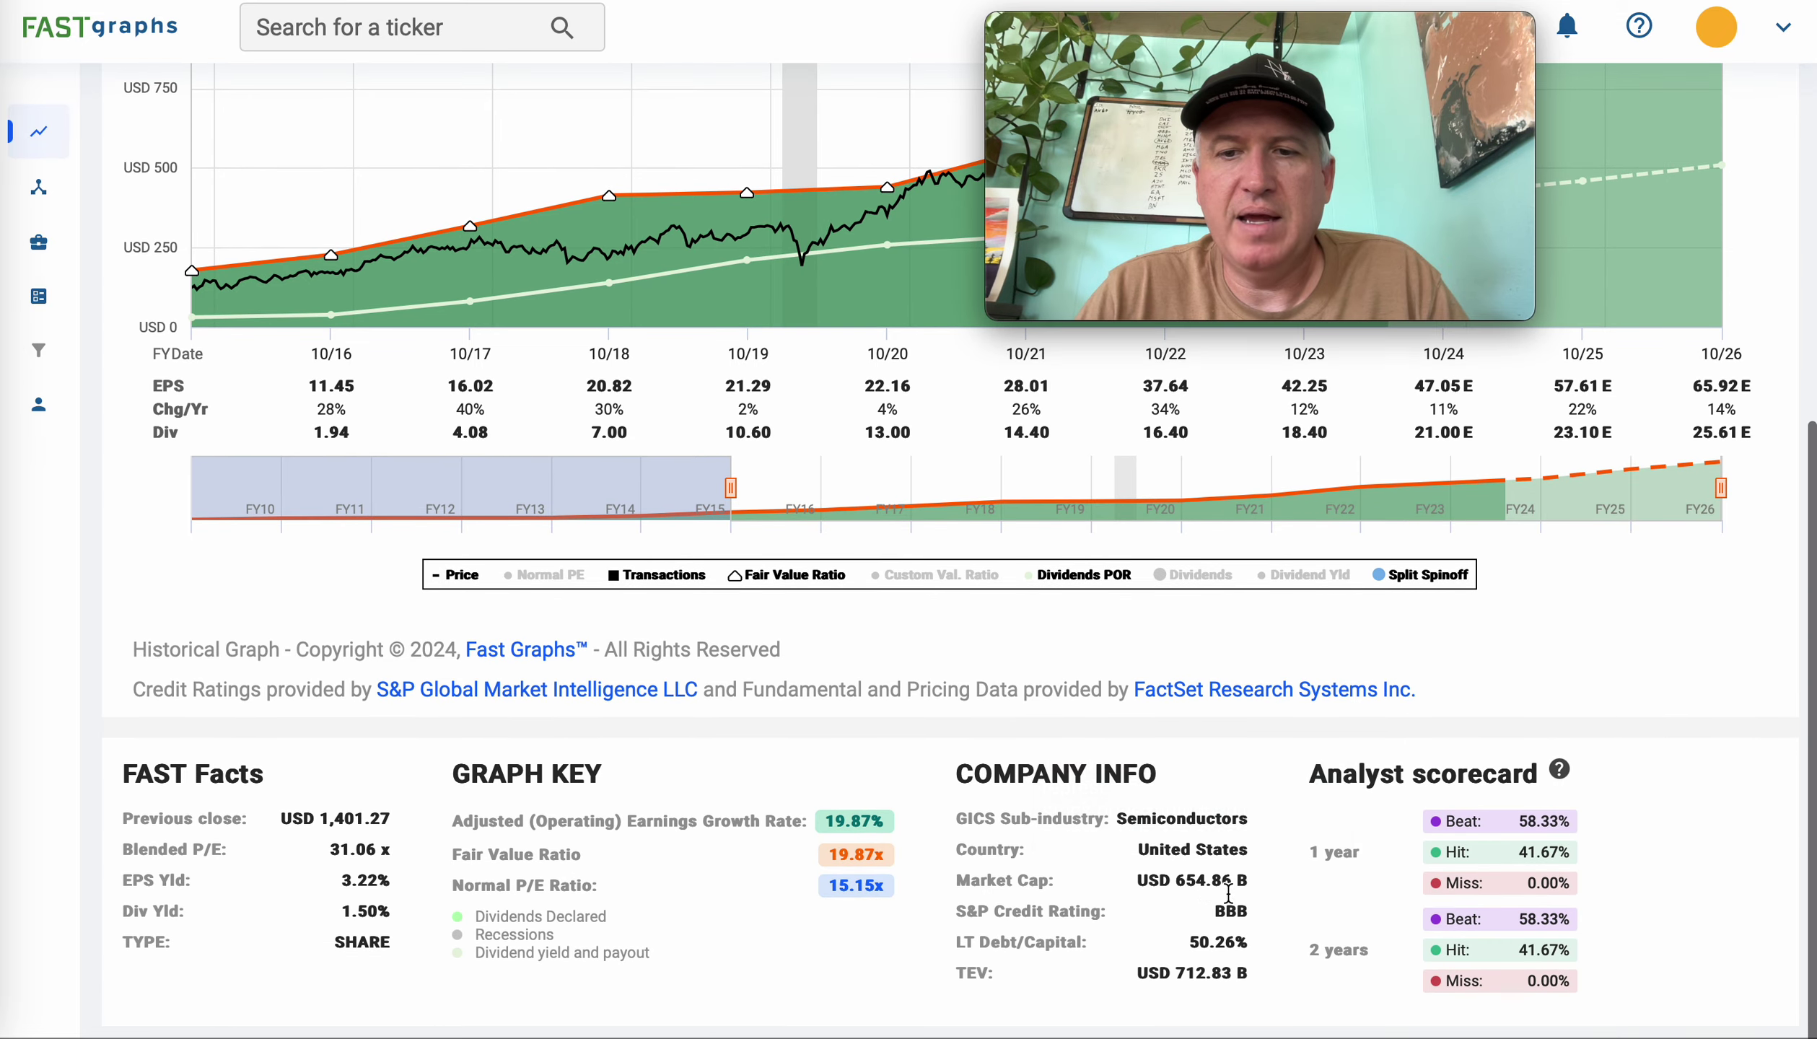
{"action": "mouse_move", "coordinate": [1235, 886]}
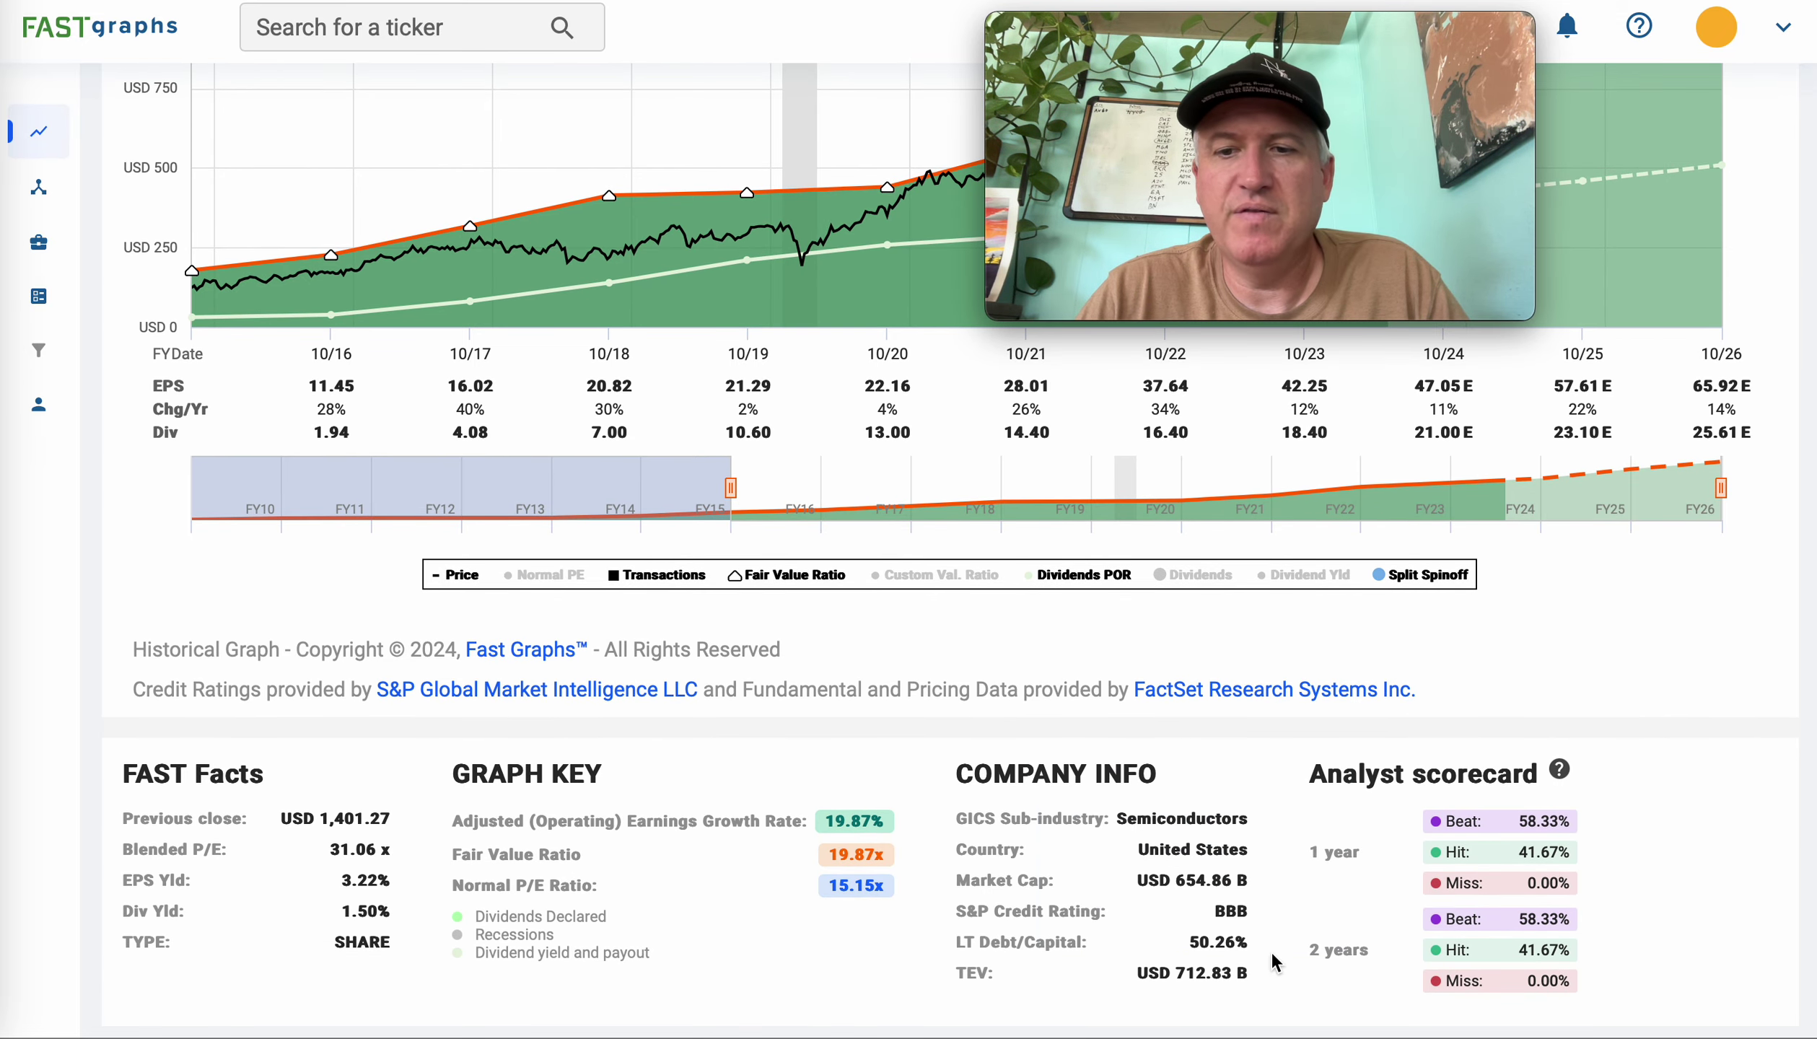
{"action": "scroll", "coordinate": [1275, 873], "scroll_direction": "up", "scroll_amount": 3}
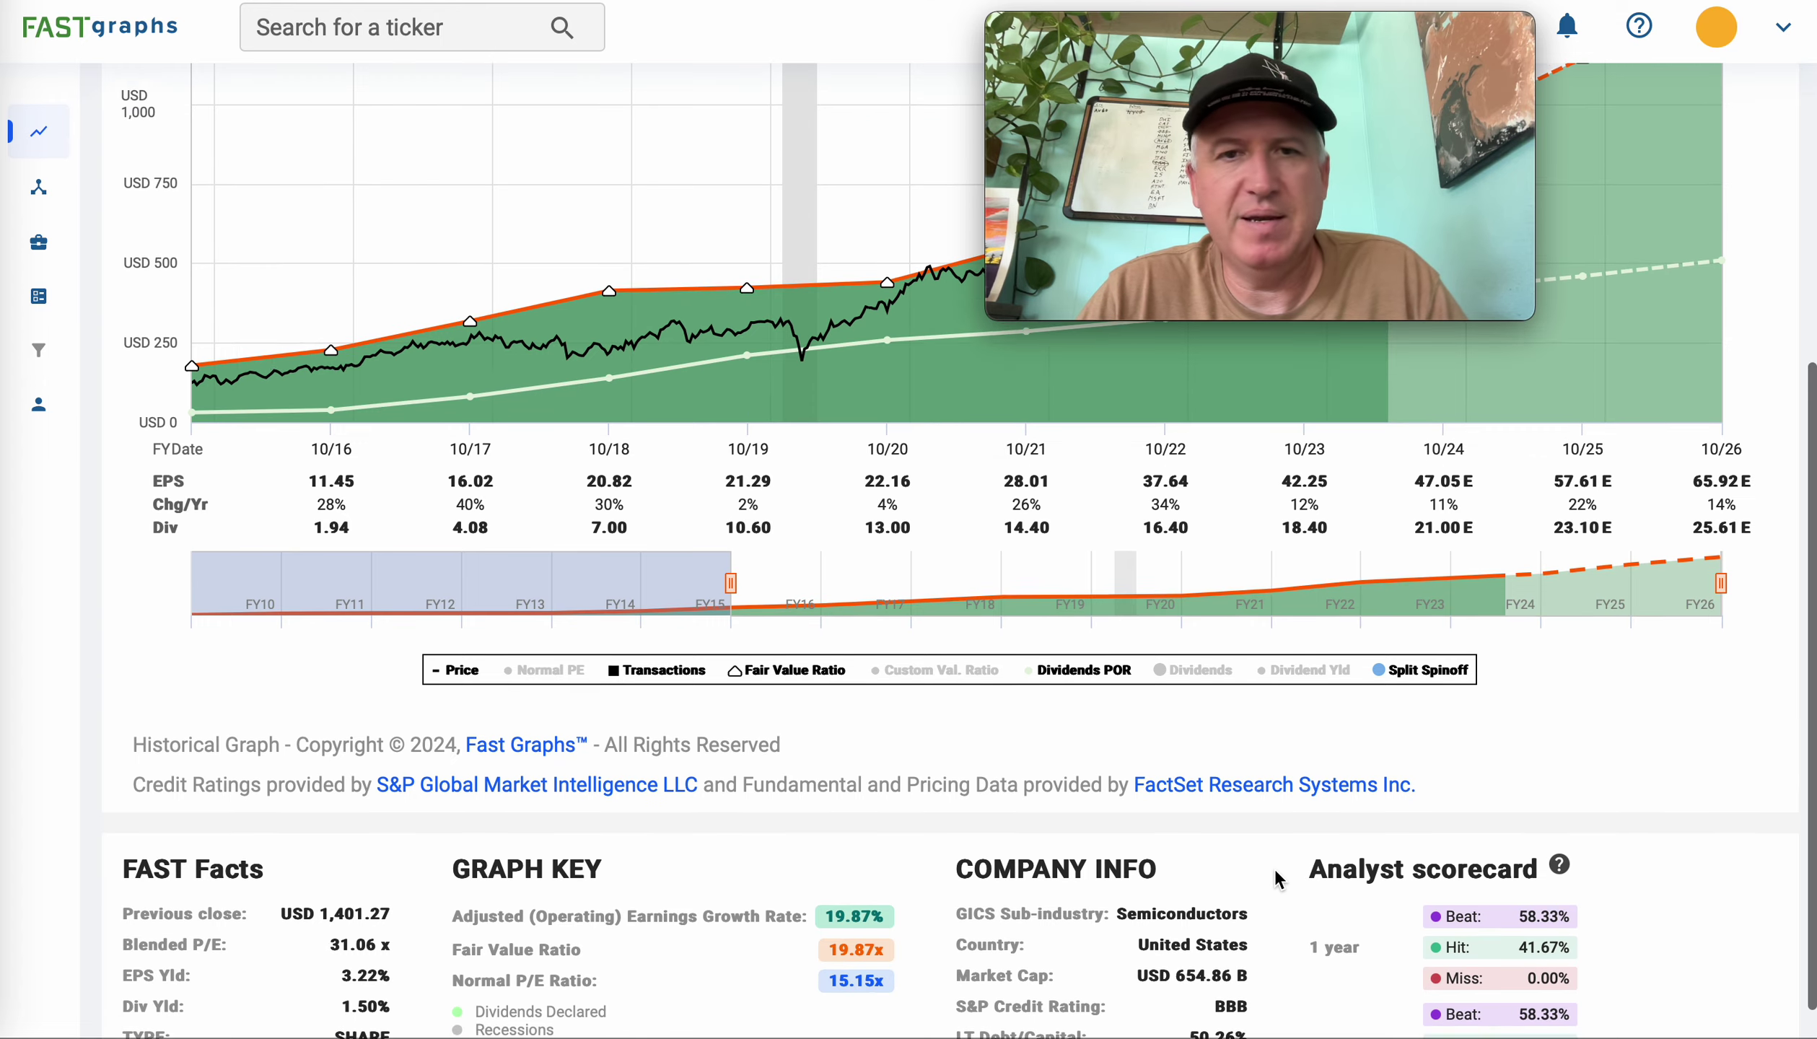
{"action": "scroll", "coordinate": [1275, 872], "scroll_direction": "up", "scroll_amount": 1}
{"action": "scroll", "coordinate": [1275, 872], "scroll_direction": "up", "scroll_amount": 2}
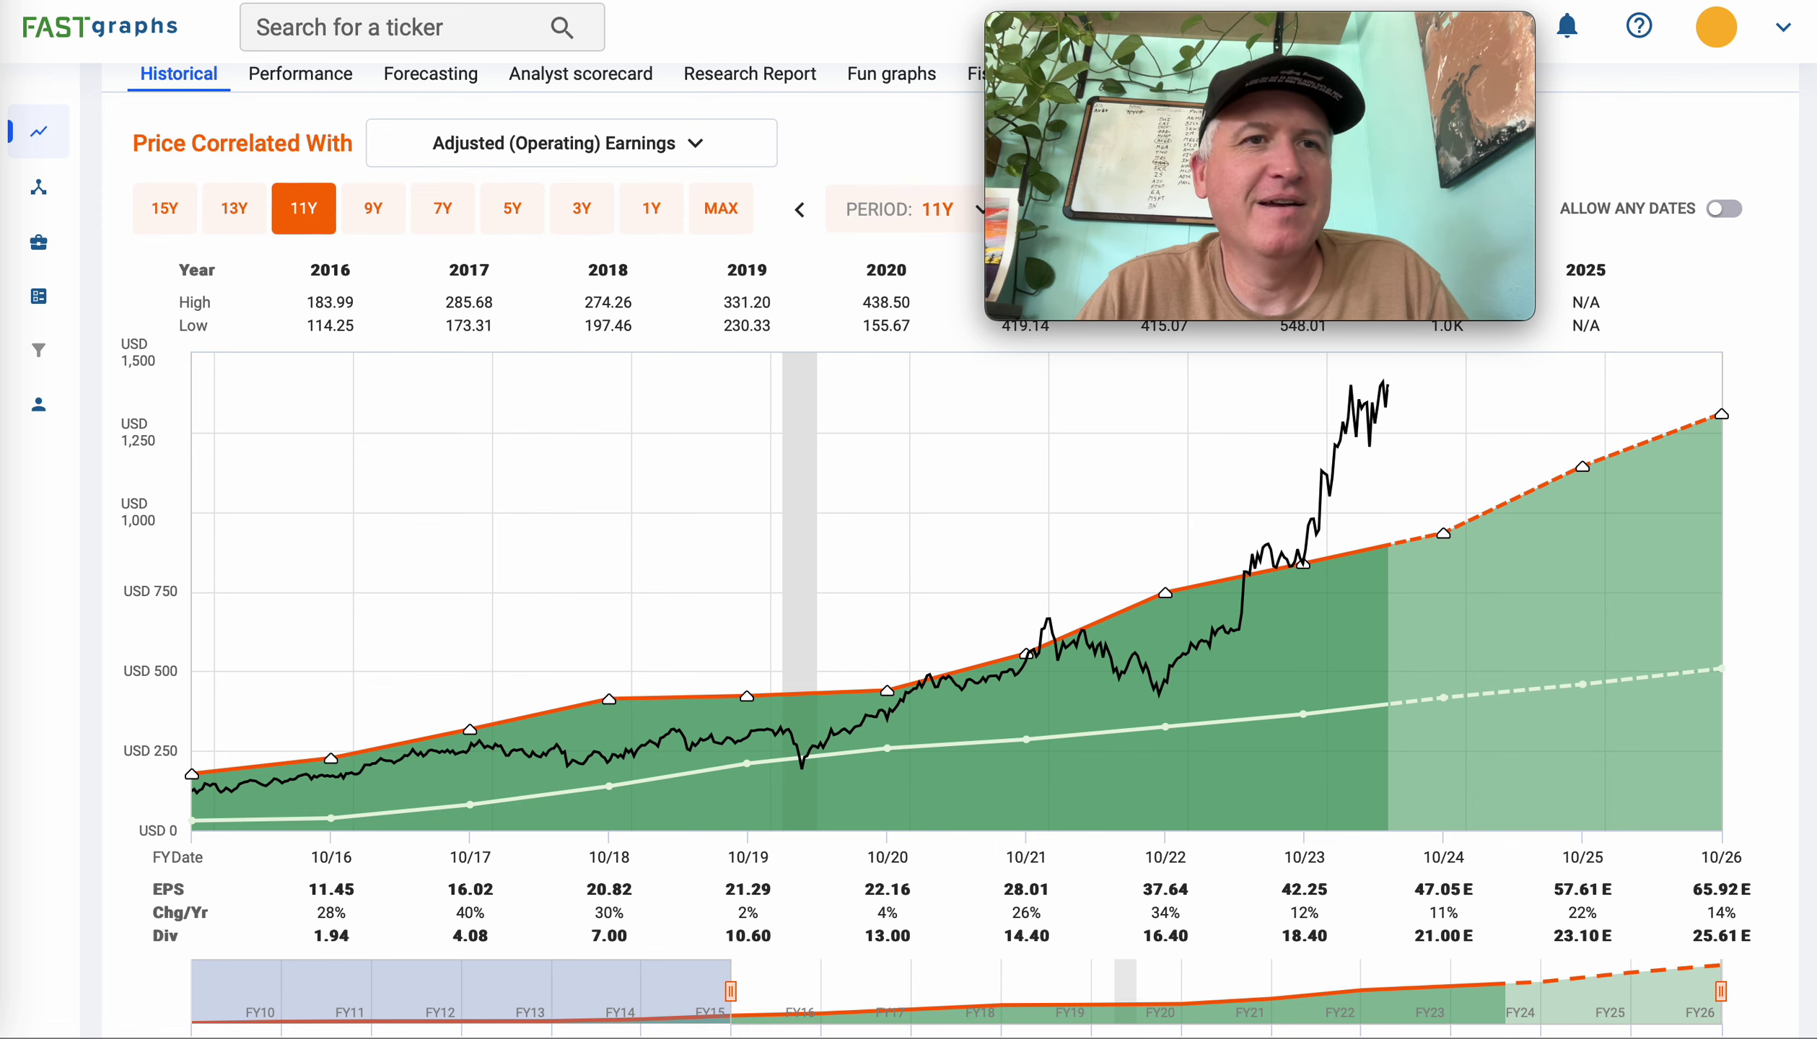
- Switch to the Master Valuation Guide spreadsheet and inspect Broadcom's current price O657, multiplied price W657, ratio U657 and EPS S657
{"action": "key", "text": "ctrl+Tab"}
{"action": "left_click", "coordinate": [1018, 602]}
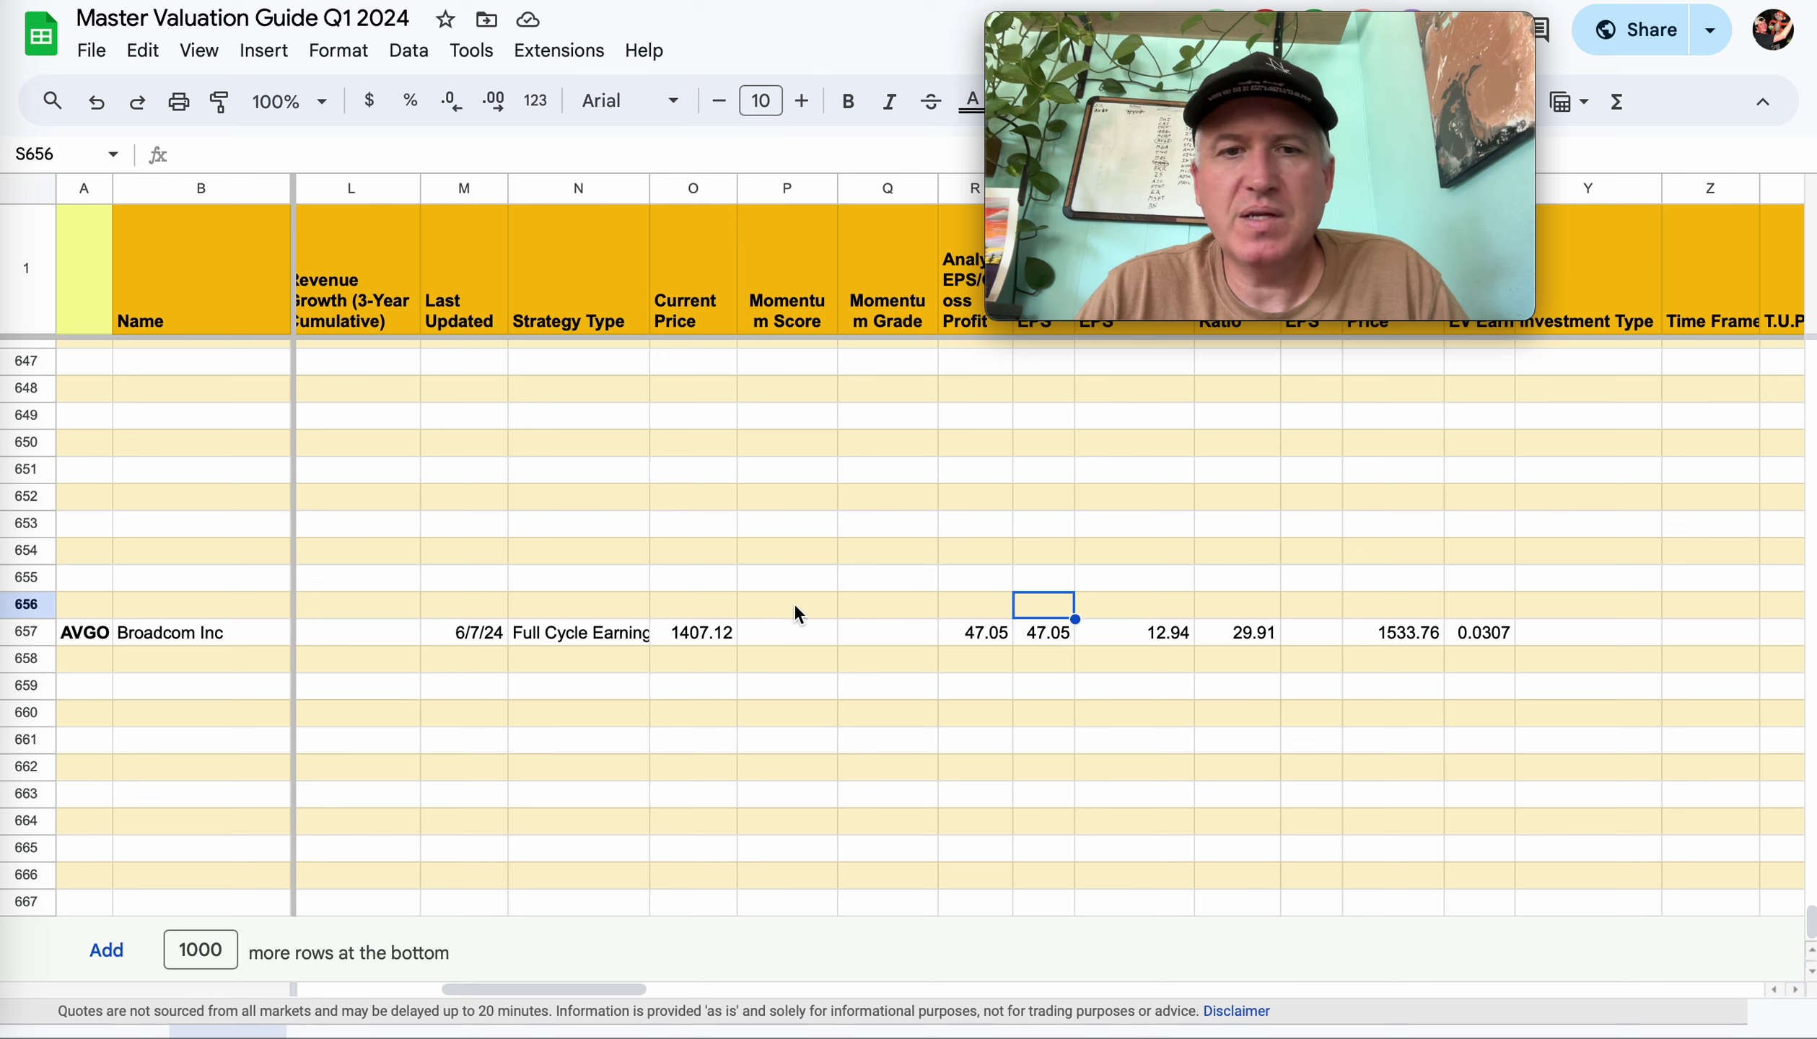
{"action": "left_click", "coordinate": [720, 632]}
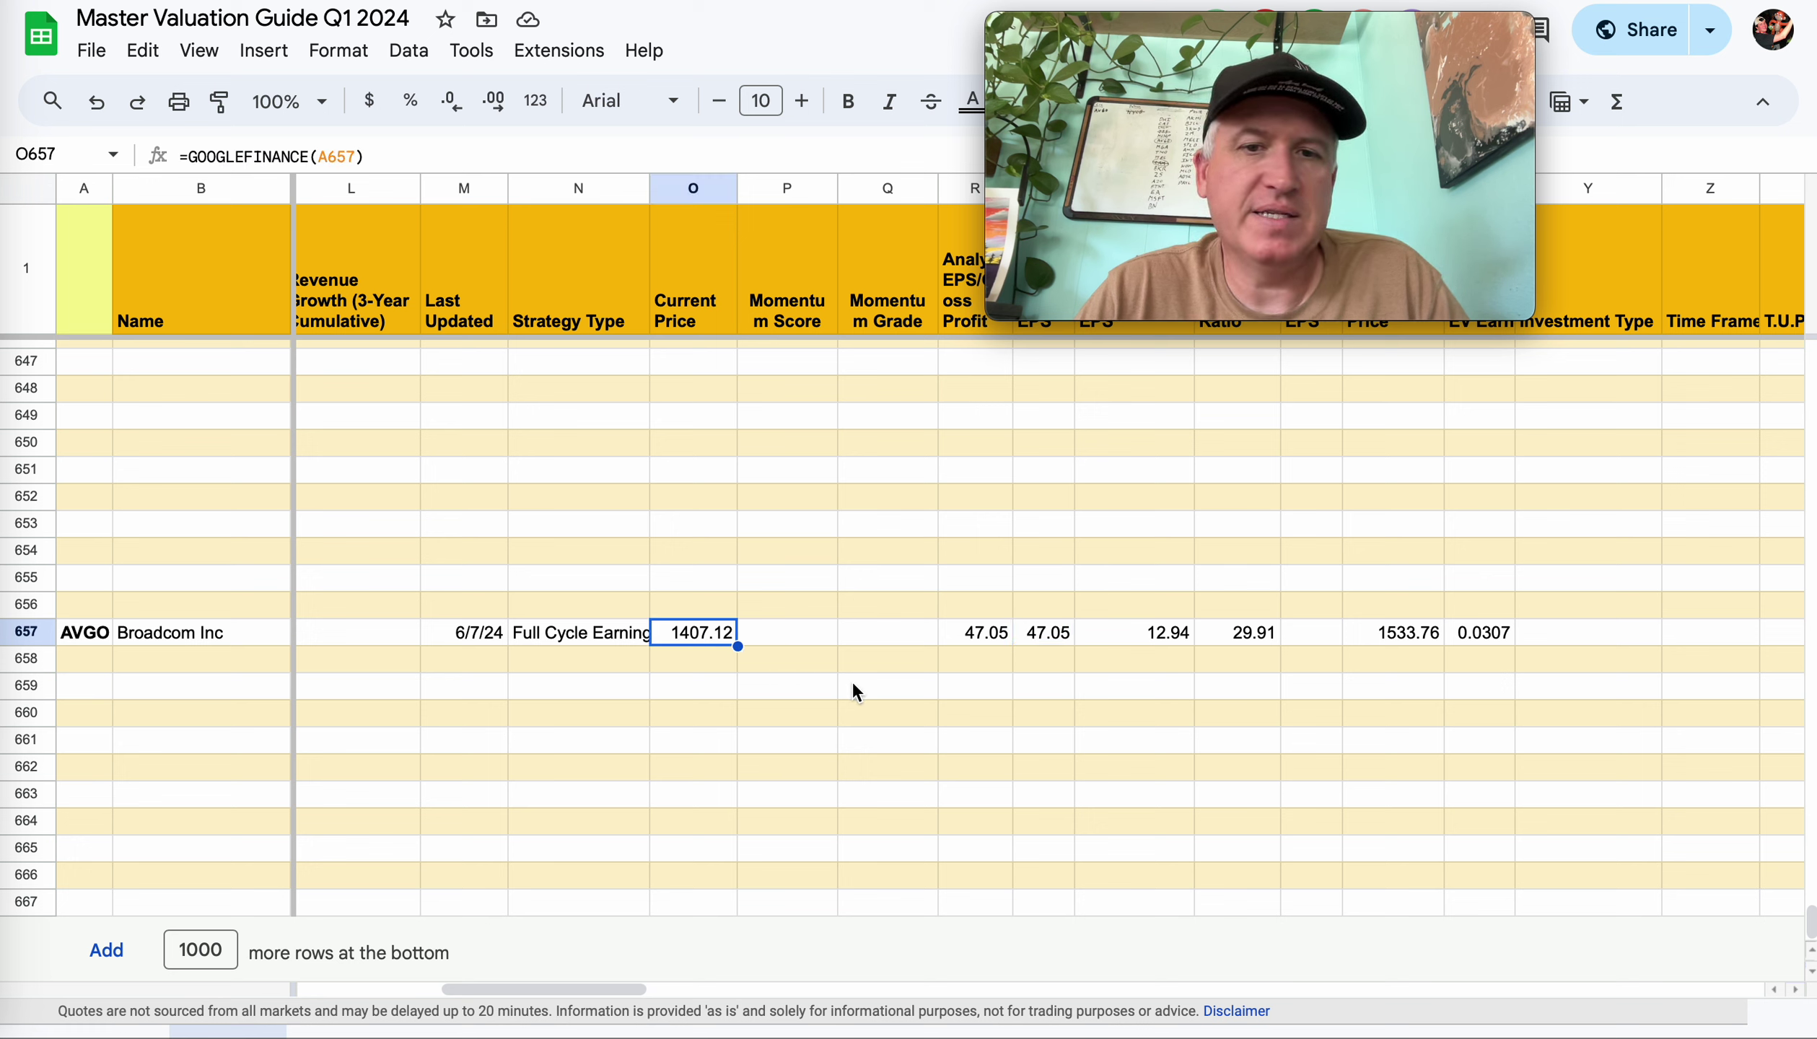
{"action": "left_click", "coordinate": [1384, 637]}
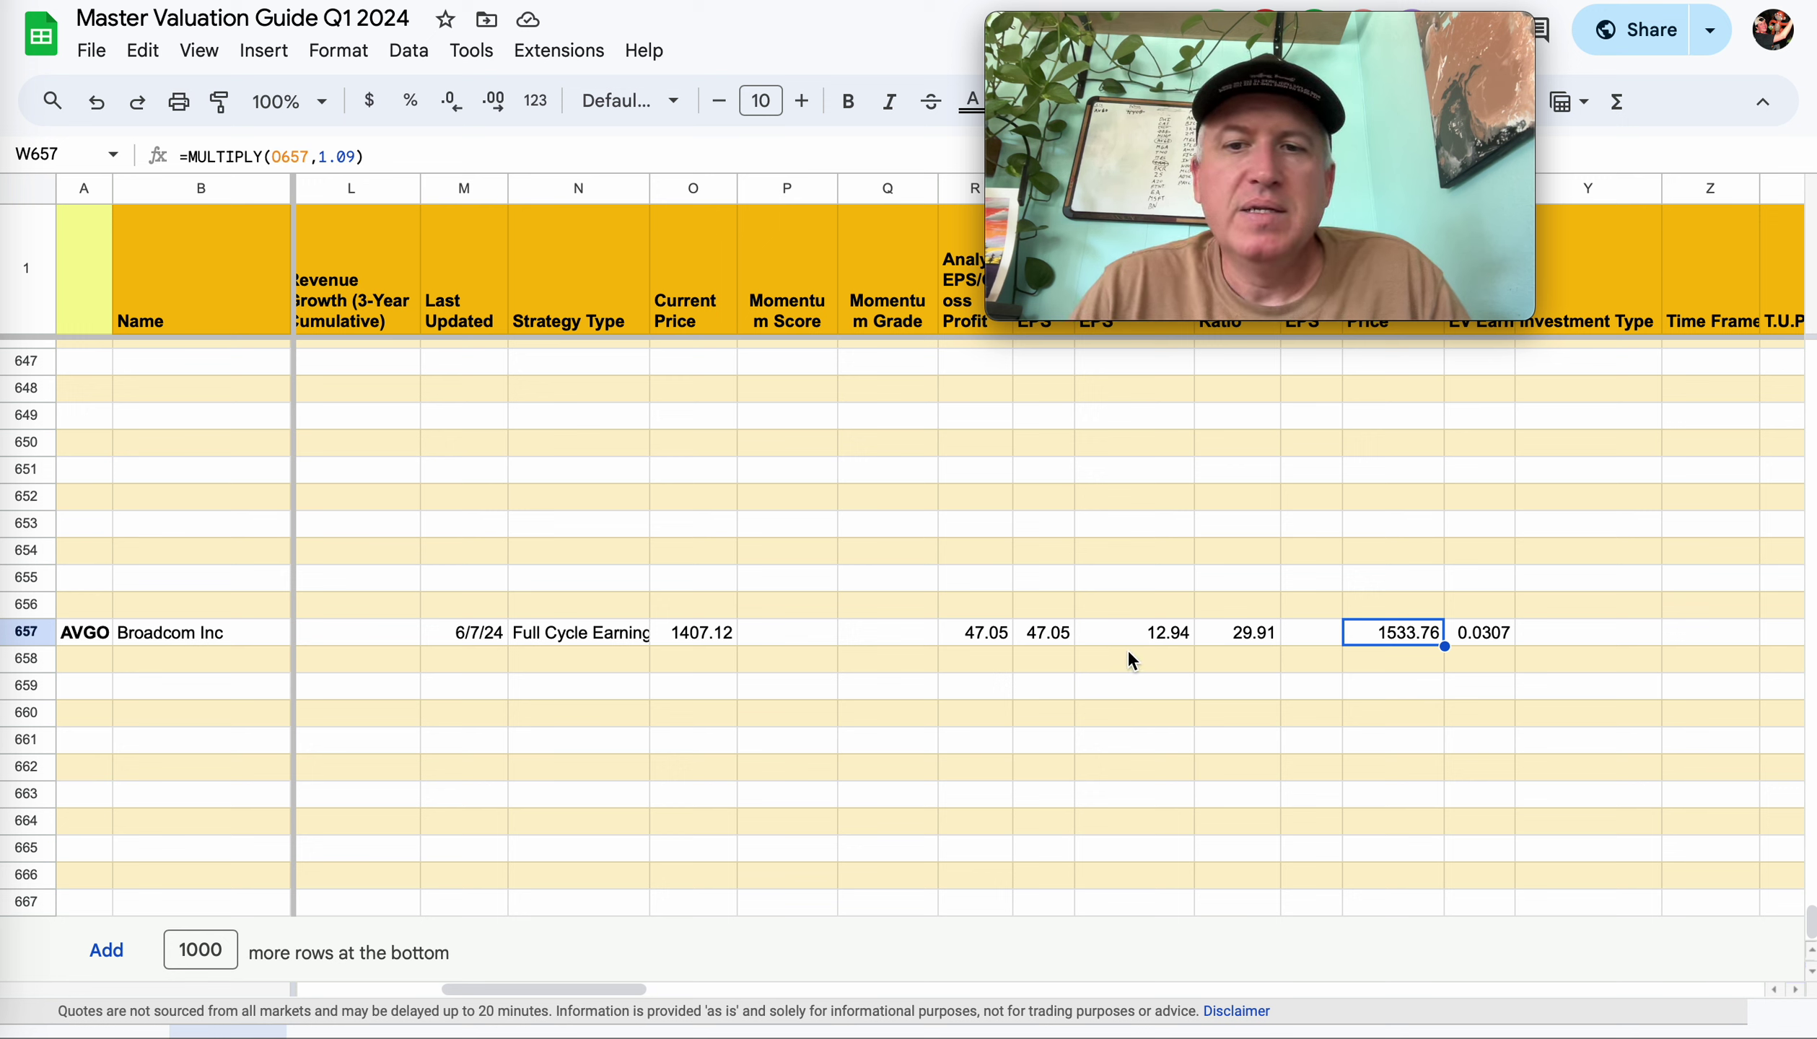
{"action": "left_click", "coordinate": [1248, 632]}
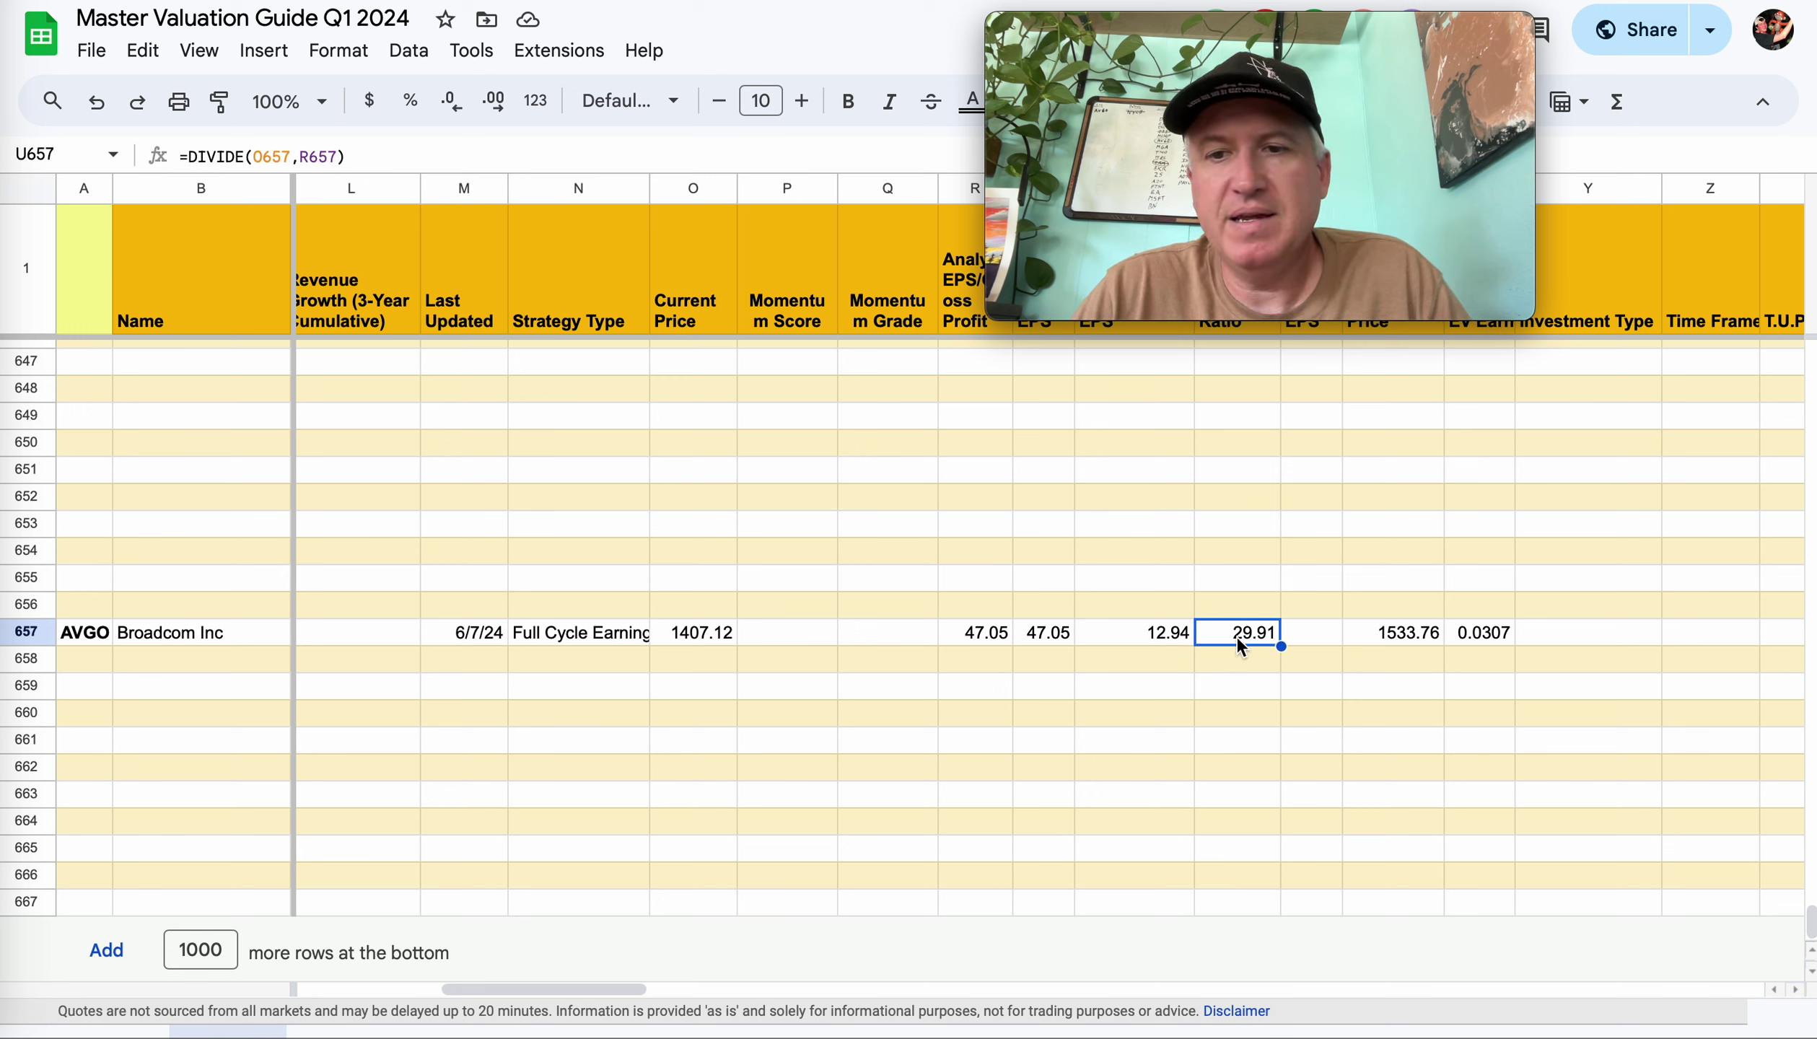
{"action": "left_click", "coordinate": [1050, 633]}
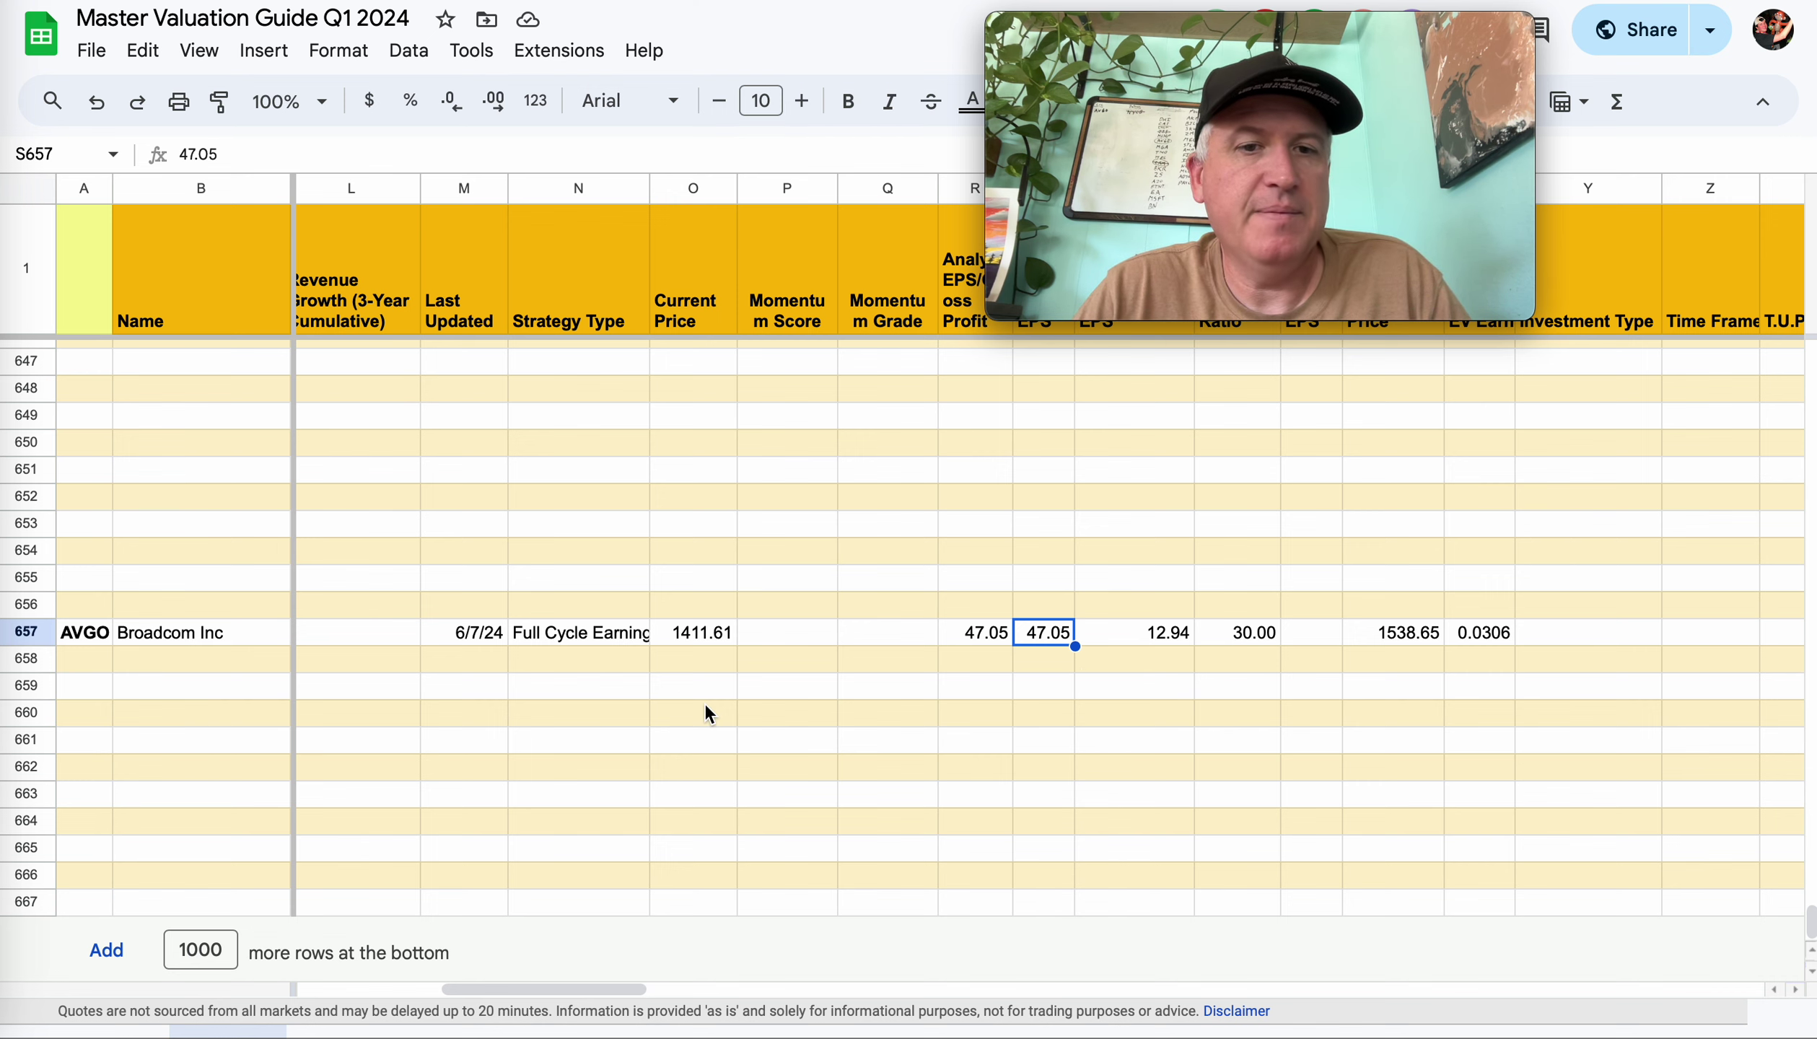
- Inspect the formulas for Broadcom's debt-adjusted distance to buy price in D657 and recession buy price in E657
{"action": "scroll", "coordinate": [704, 703], "scroll_direction": "left", "scroll_amount": 10}
{"action": "scroll", "coordinate": [706, 708], "scroll_direction": "down", "scroll_amount": 1}
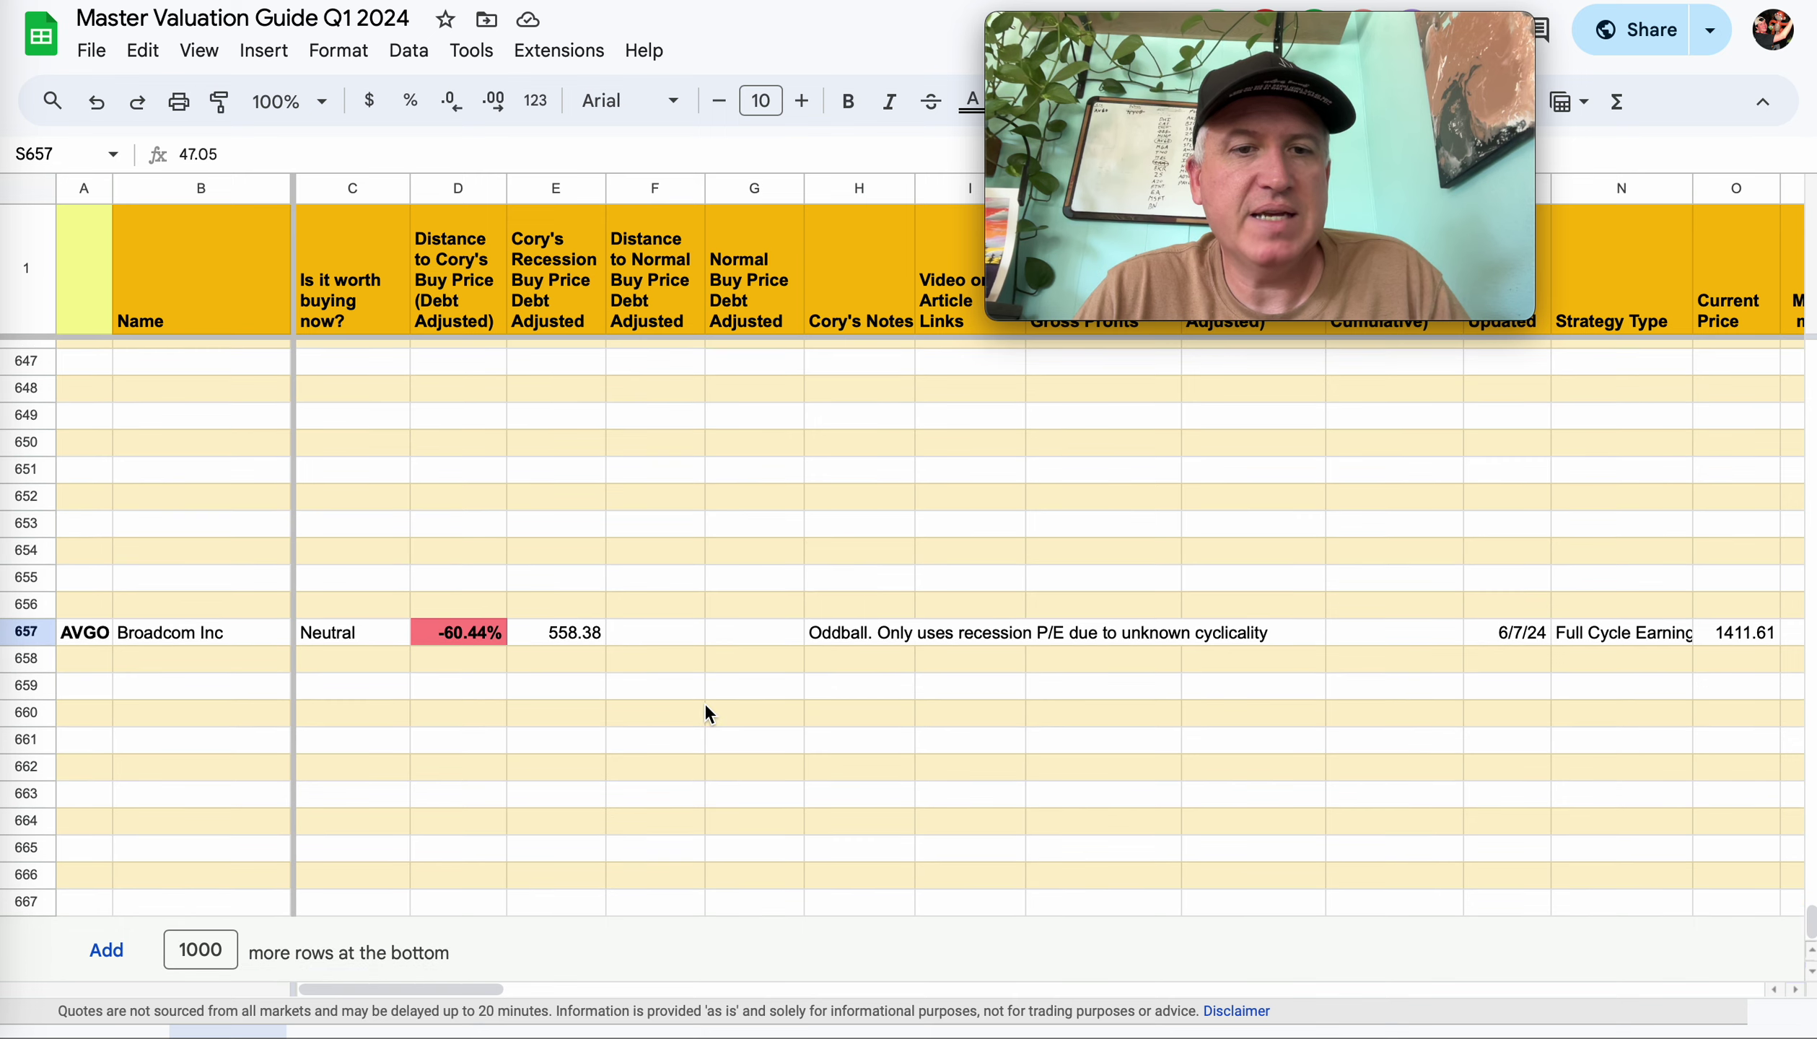
{"action": "left_click", "coordinate": [474, 640]}
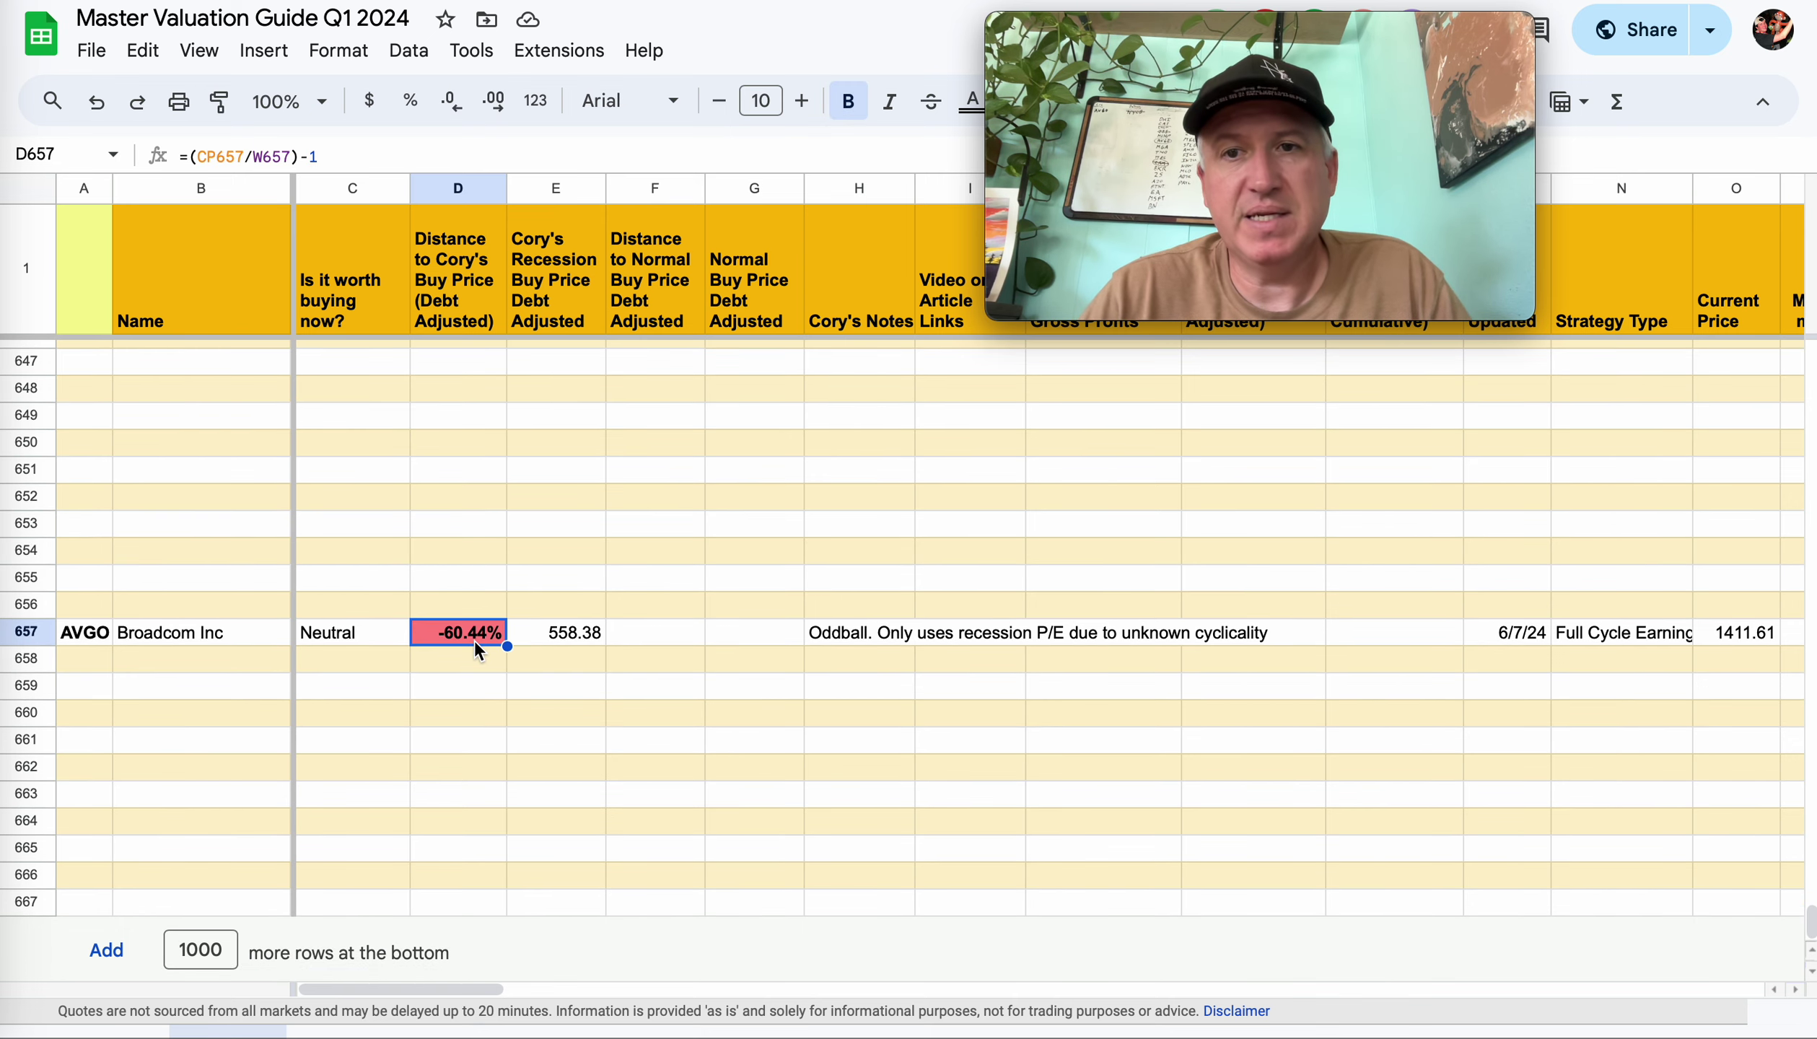
{"action": "left_click", "coordinate": [569, 637]}
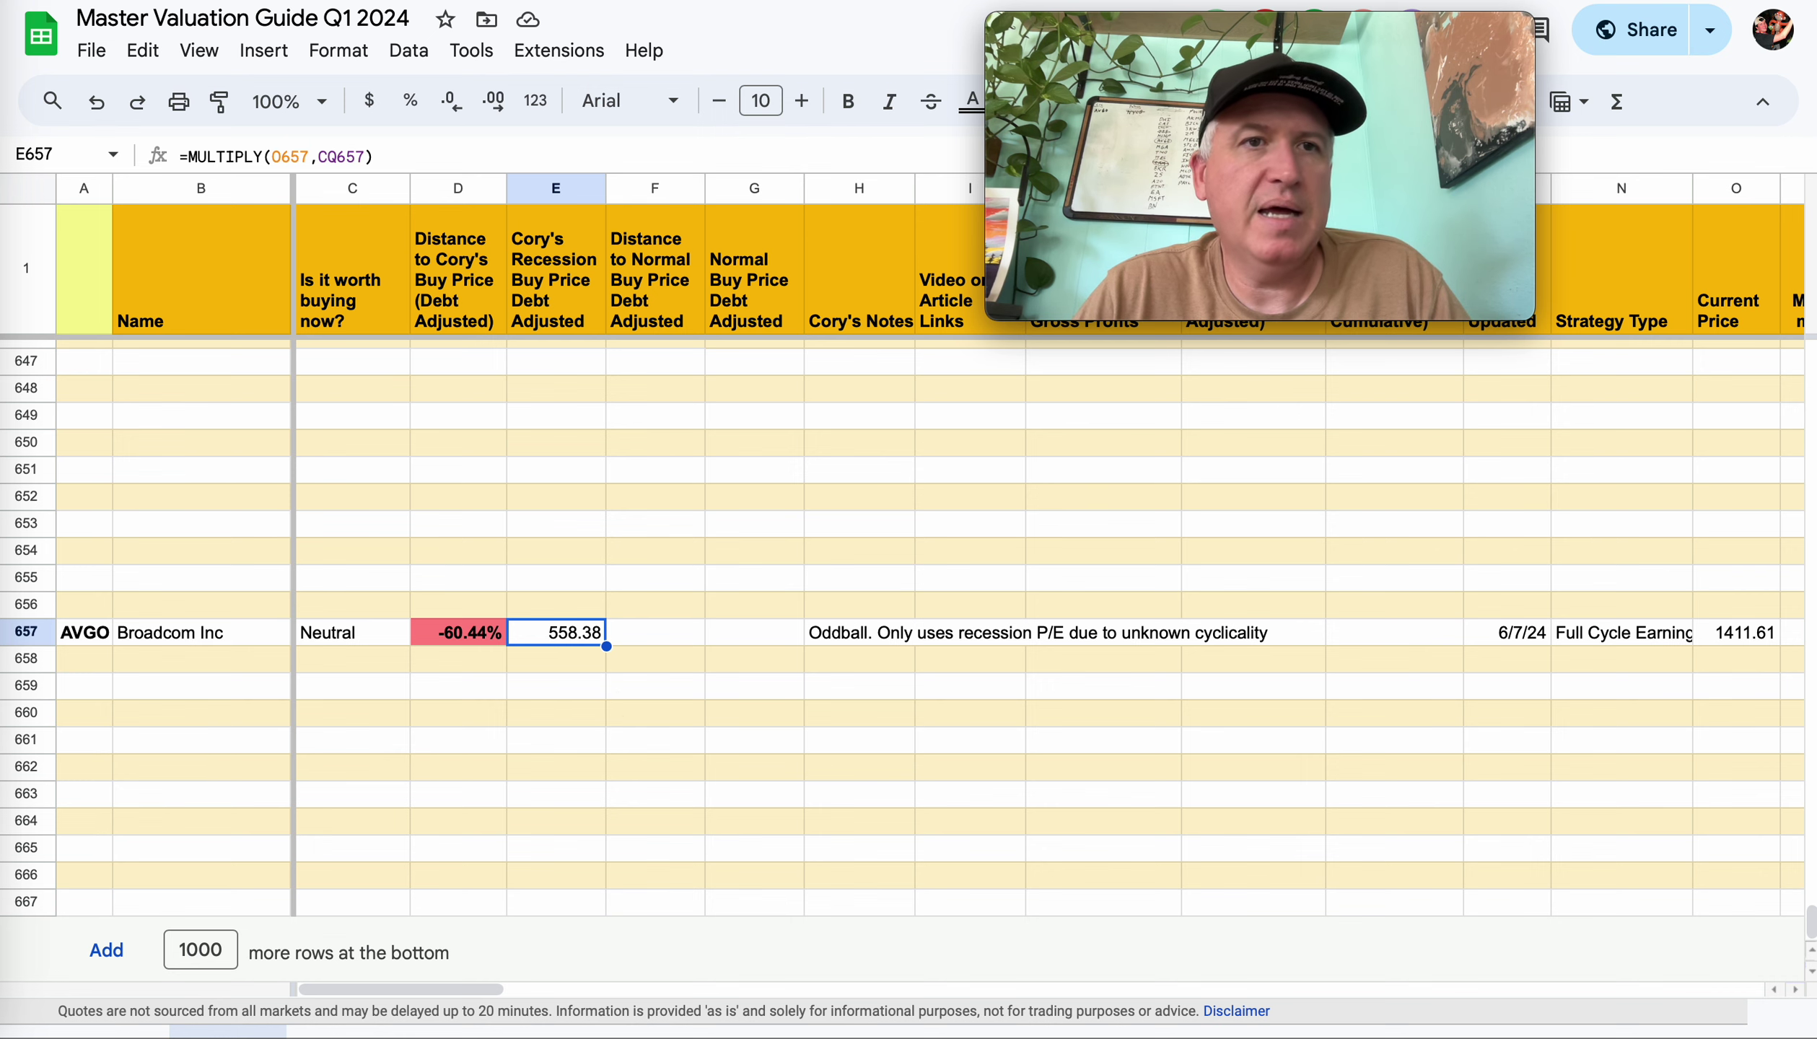
- In FAST Graphs, measure the rate of return from 12/31/2021 to 10/14/2022, clear it, and check the P/E at the 12/24/2021 peak
{"action": "key", "text": "ctrl+Tab"}
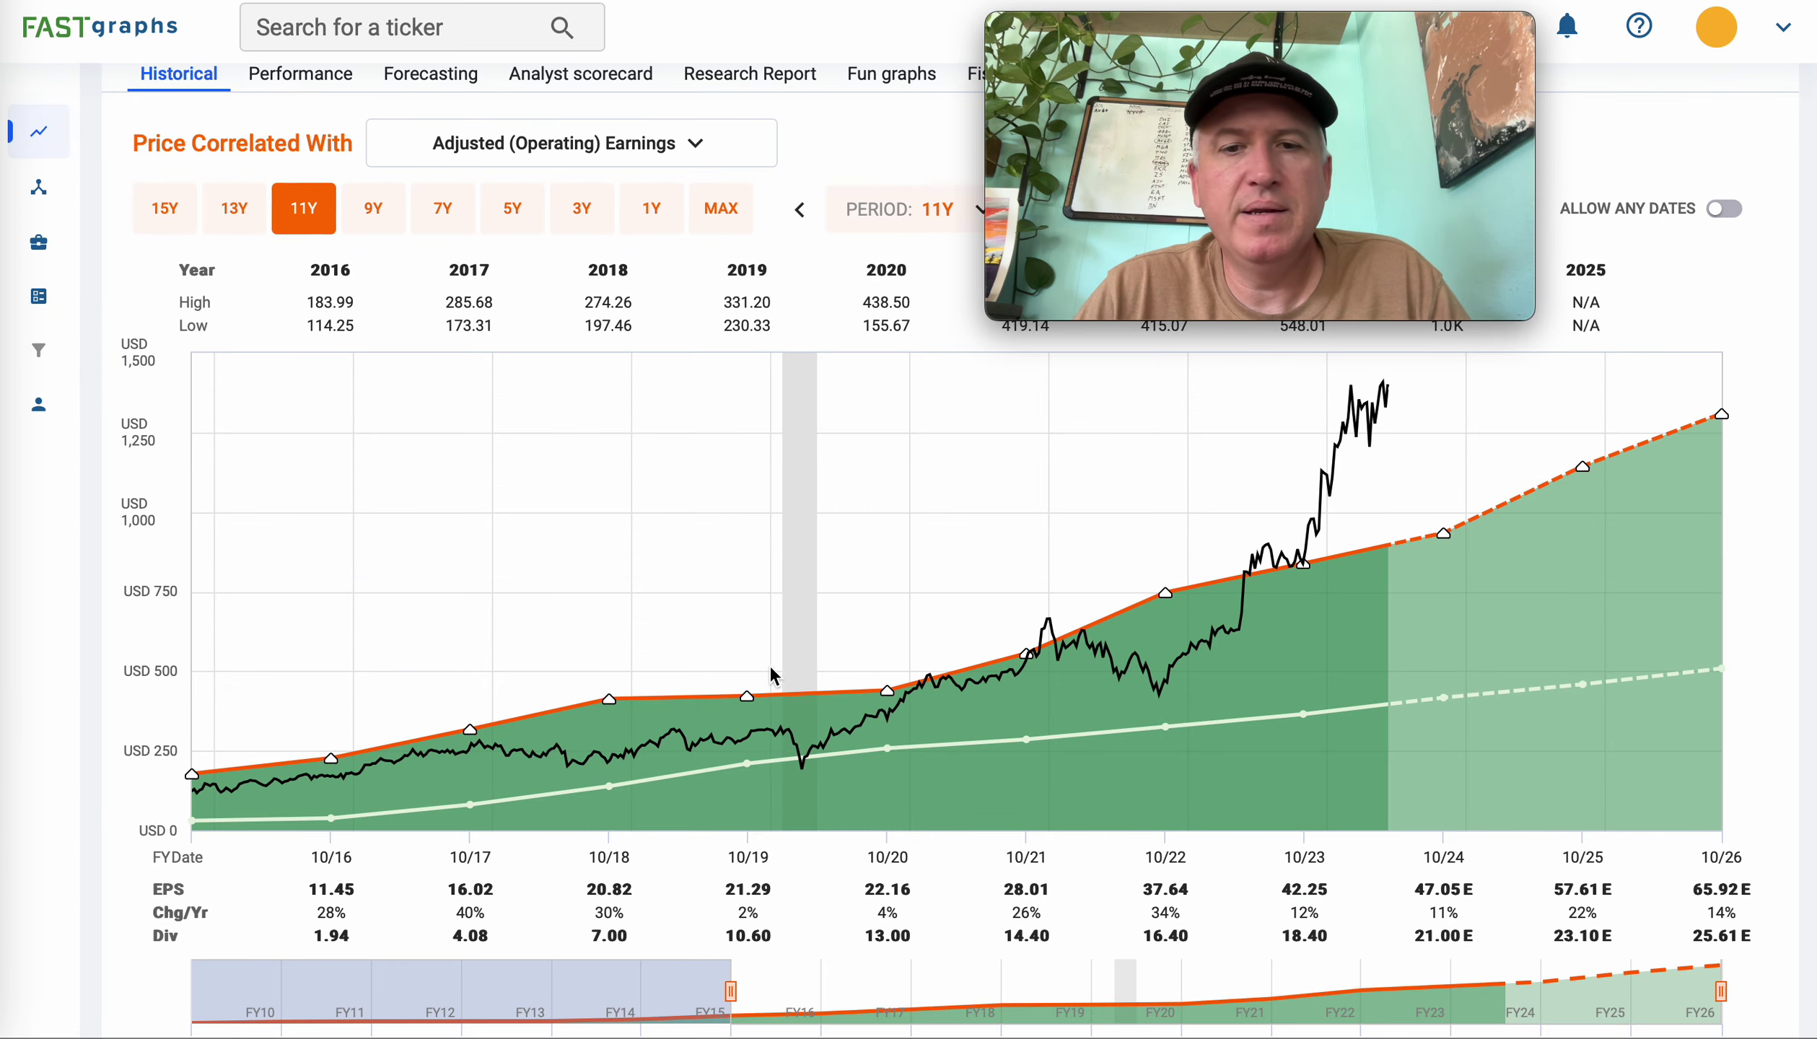
{"action": "mouse_move", "coordinate": [785, 747]}
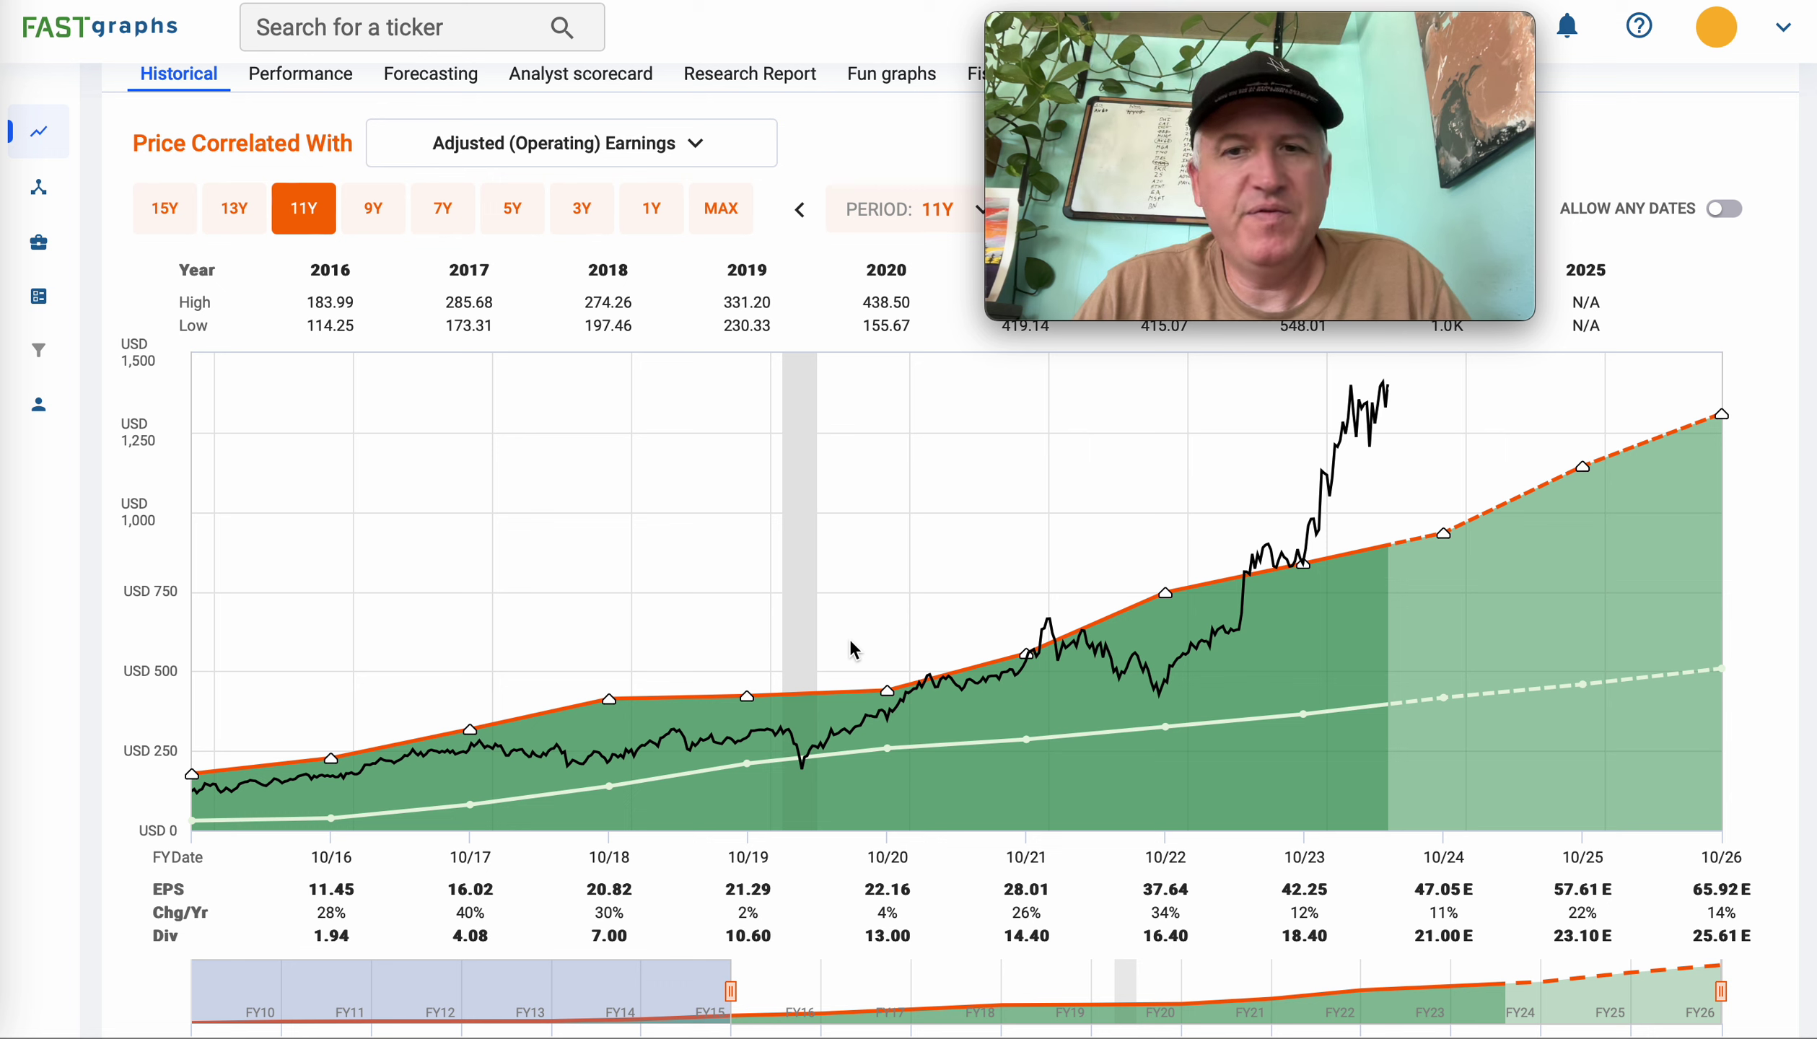
{"action": "mouse_move", "coordinate": [1051, 635]}
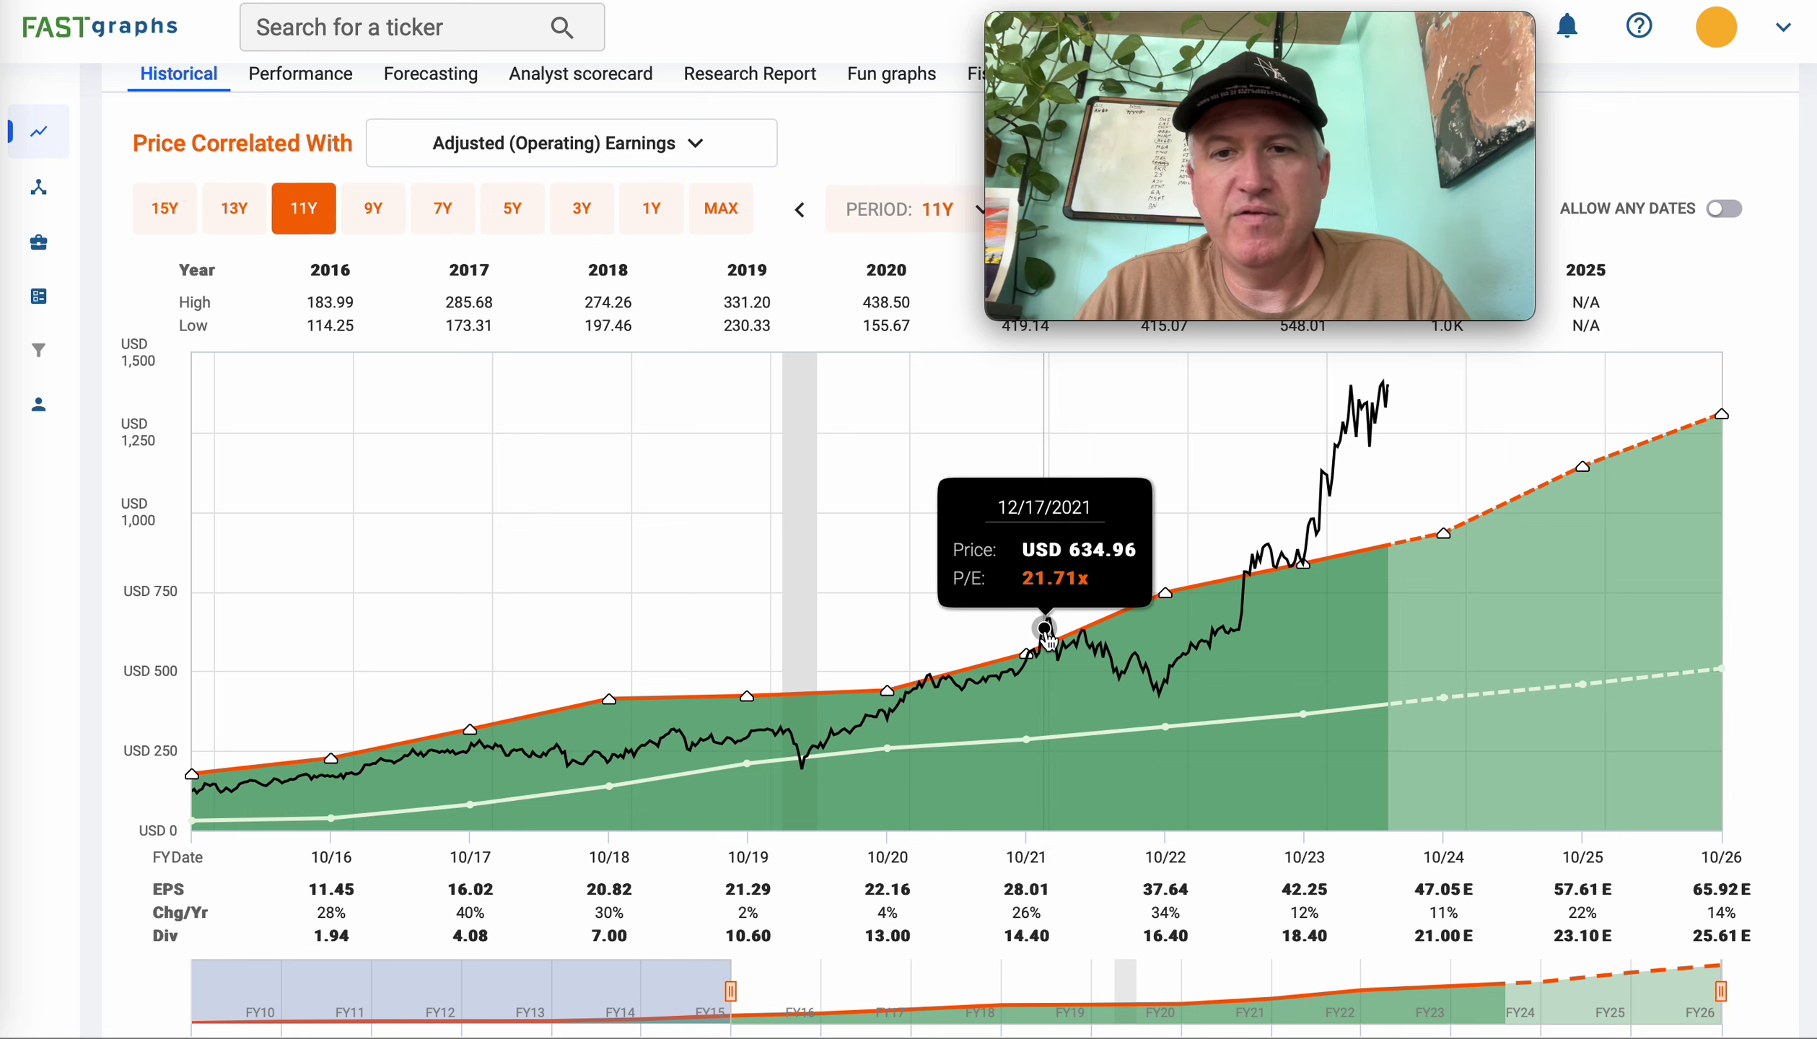
{"action": "left_click", "coordinate": [1051, 627]}
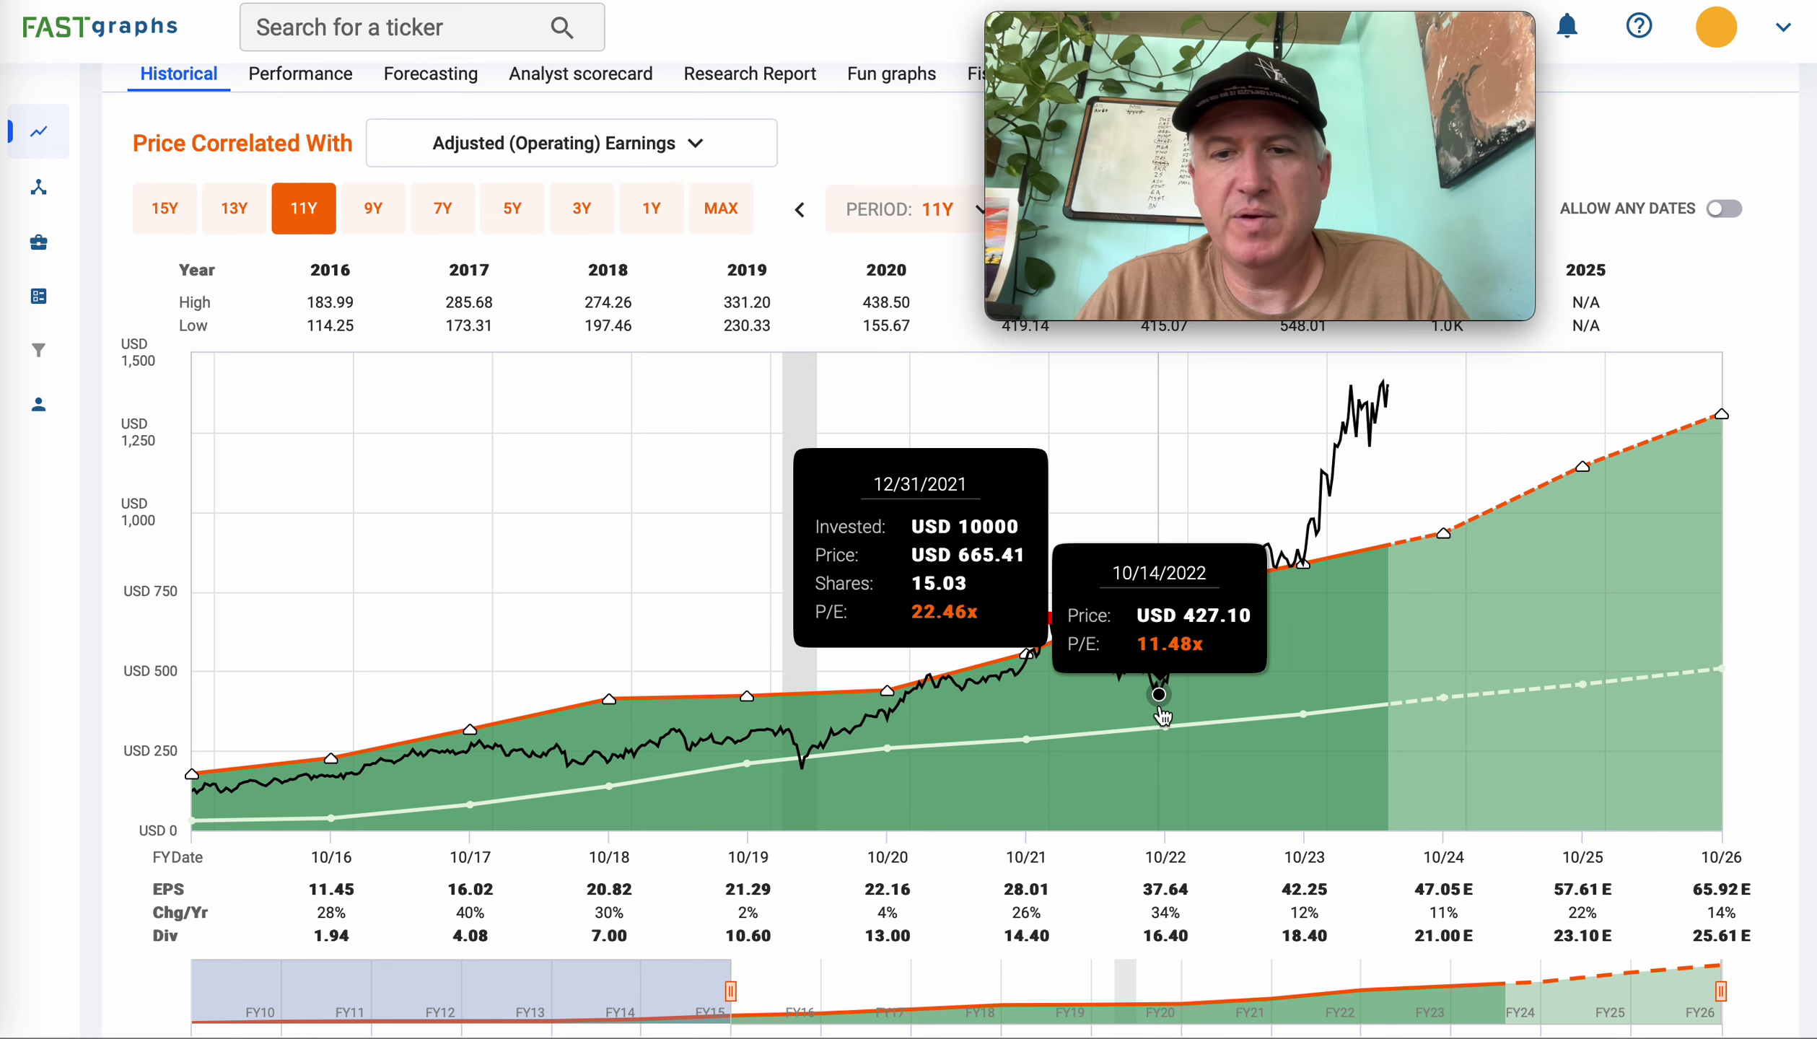
{"action": "left_click", "coordinate": [1159, 699]}
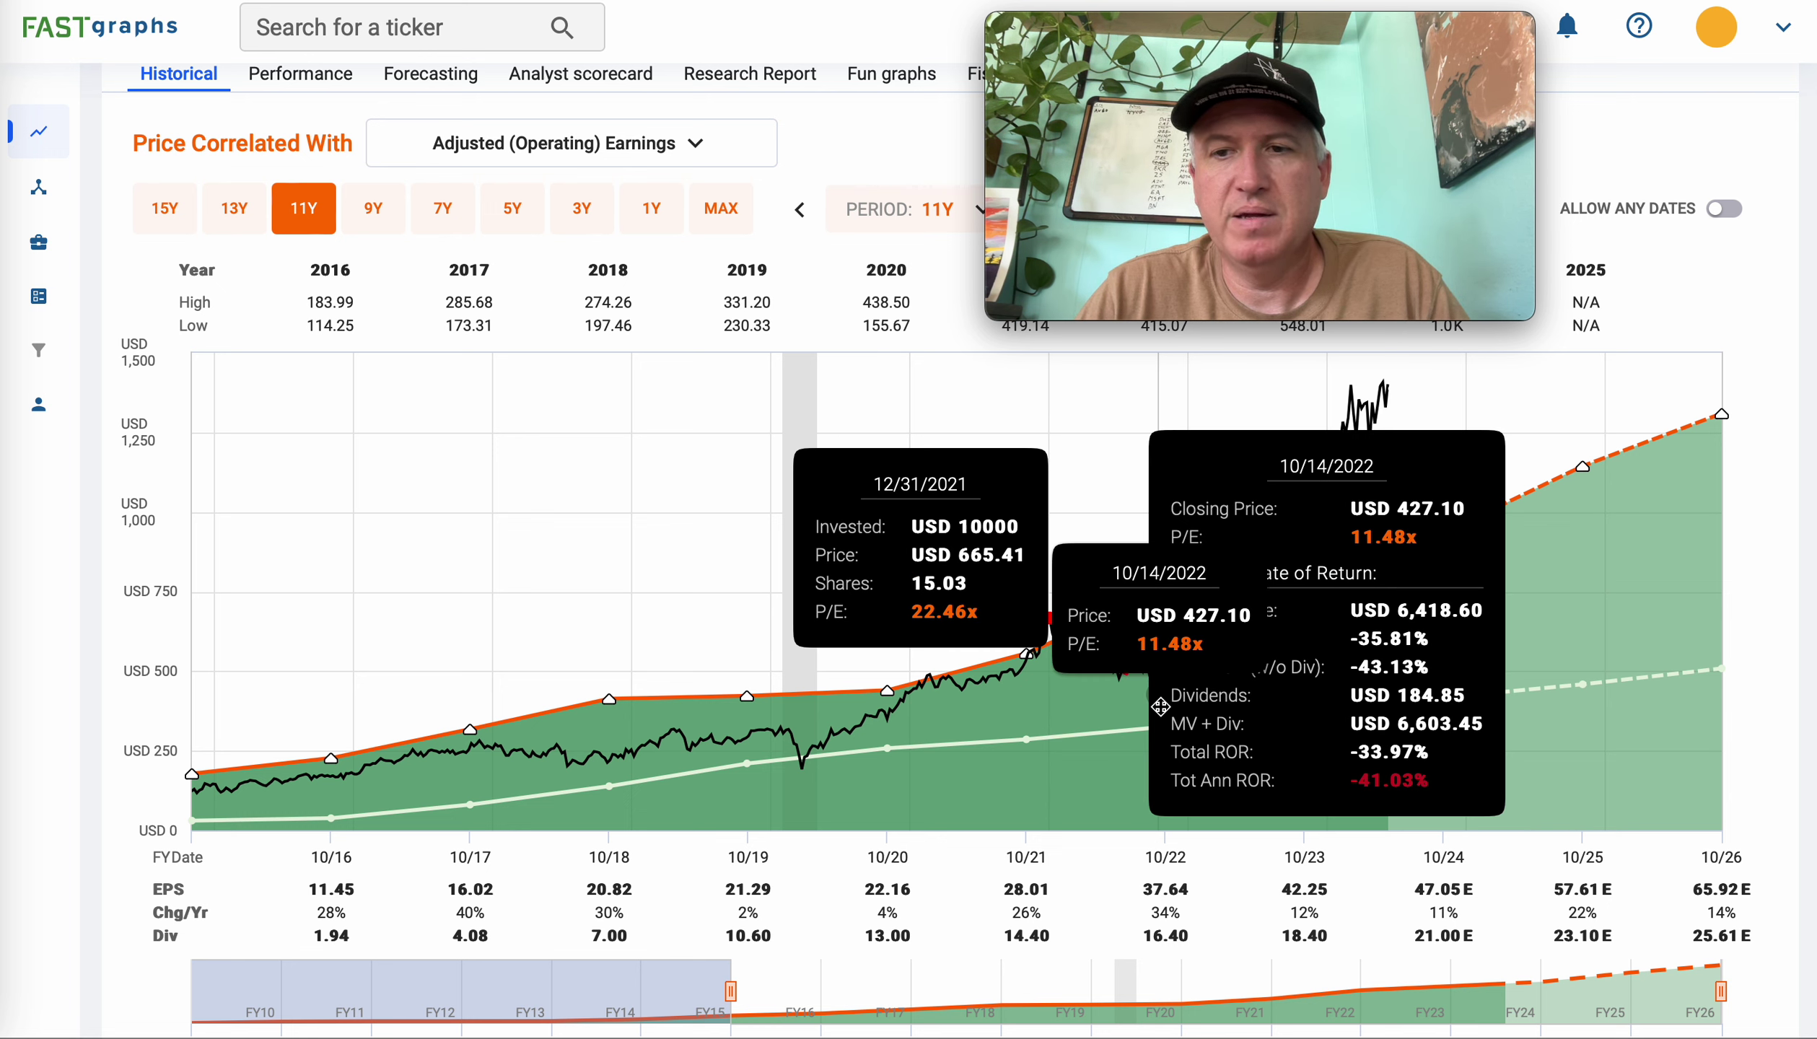
{"action": "left_click", "coordinate": [1024, 668]}
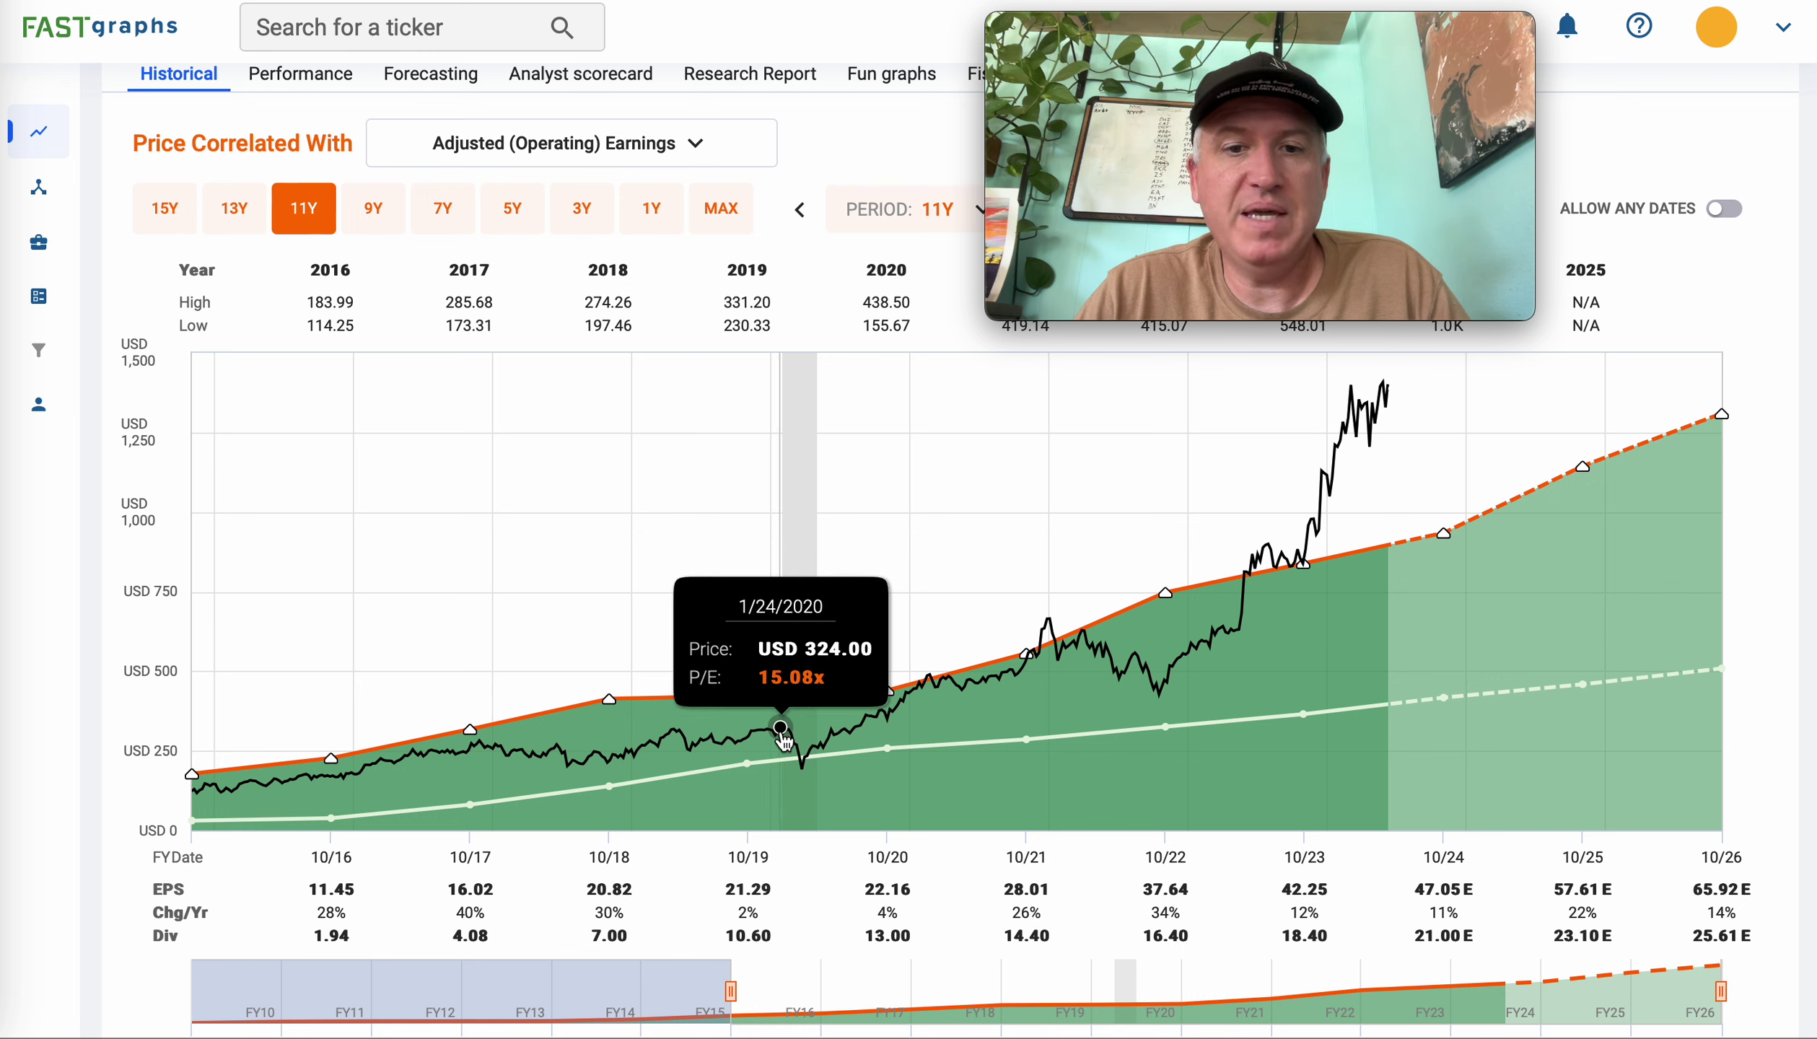
{"action": "mouse_move", "coordinate": [1048, 625]}
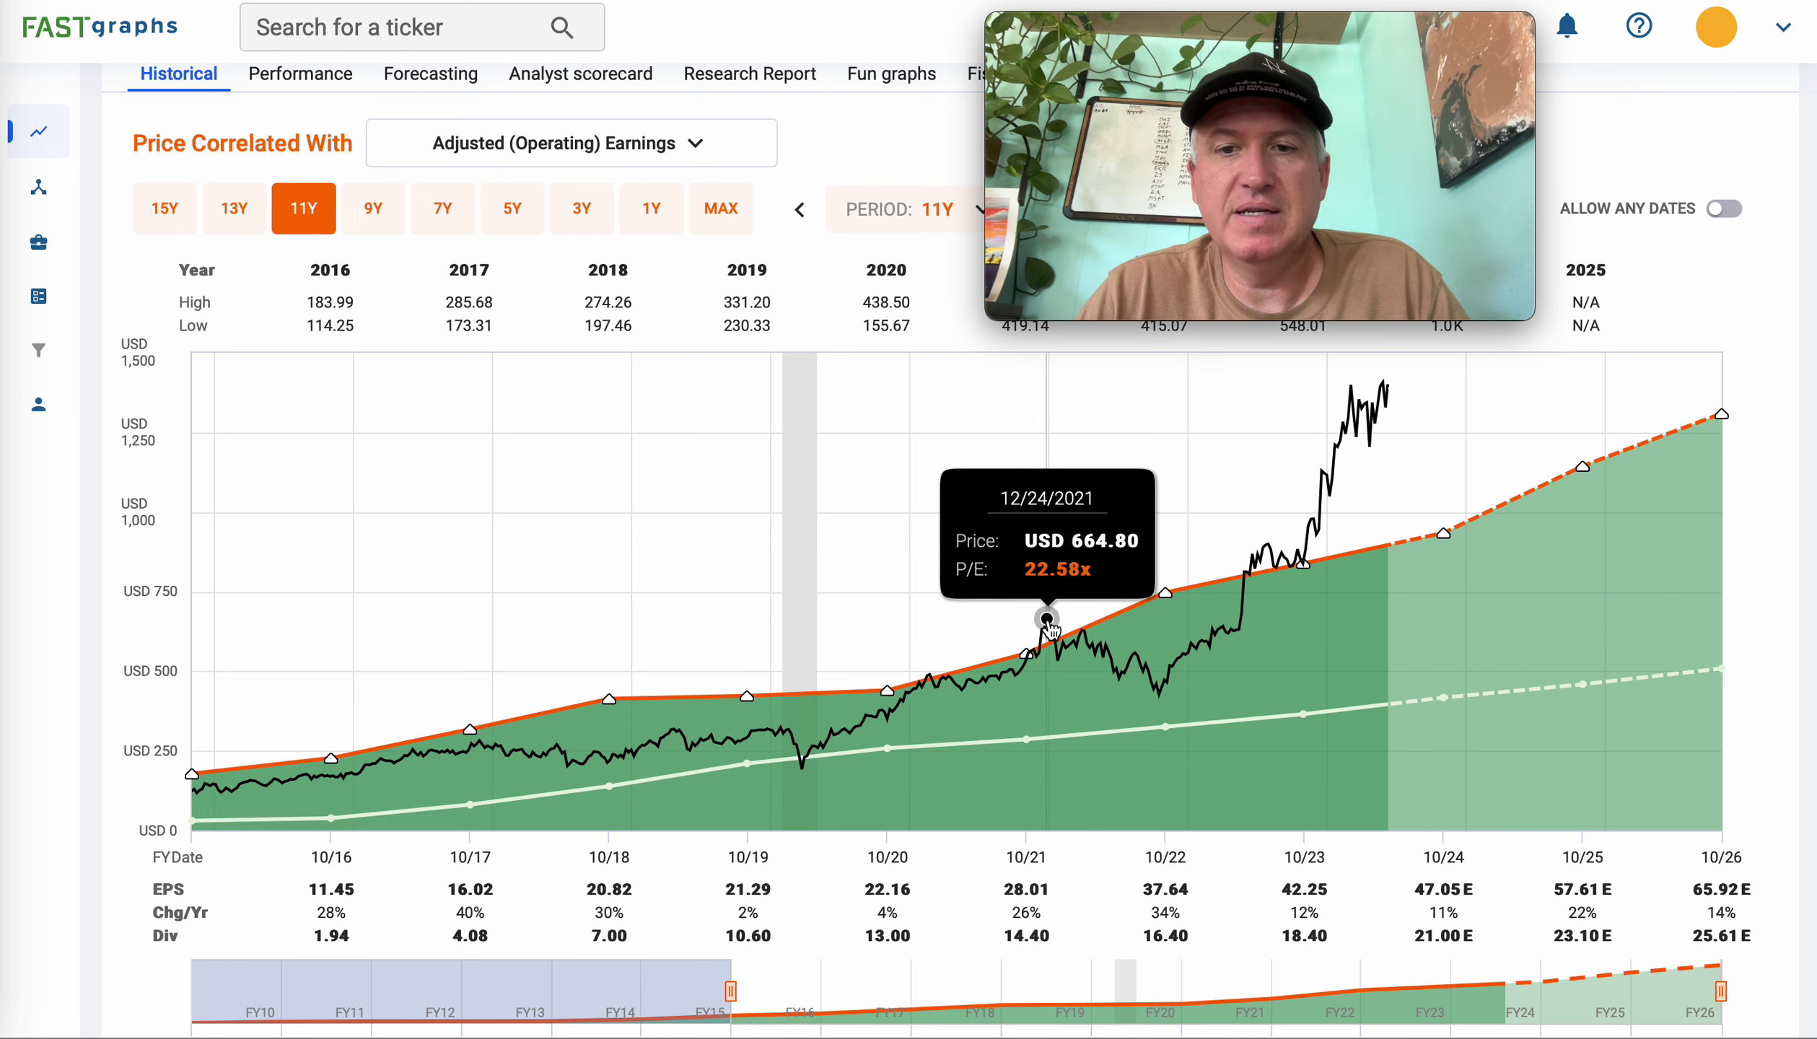
{"action": "mouse_move", "coordinate": [1398, 391]}
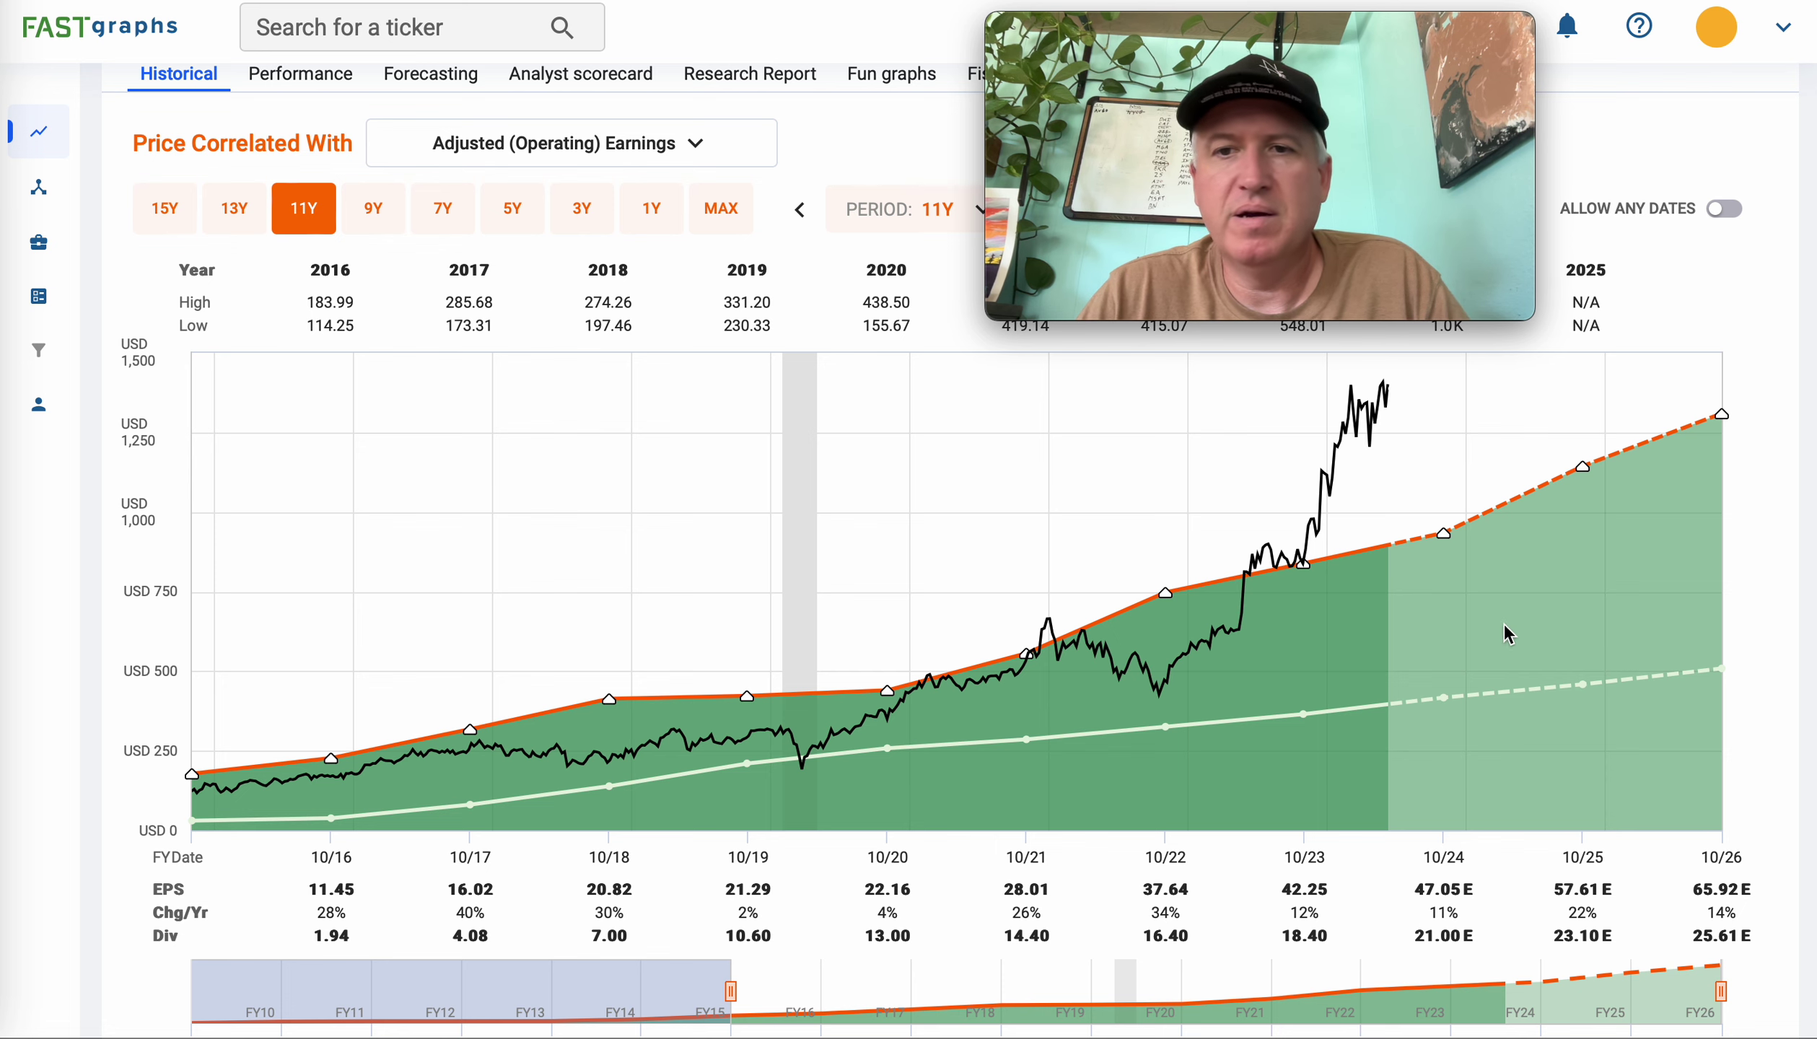
{"action": "scroll", "coordinate": [1327, 635], "scroll_direction": "up", "scroll_amount": 2}
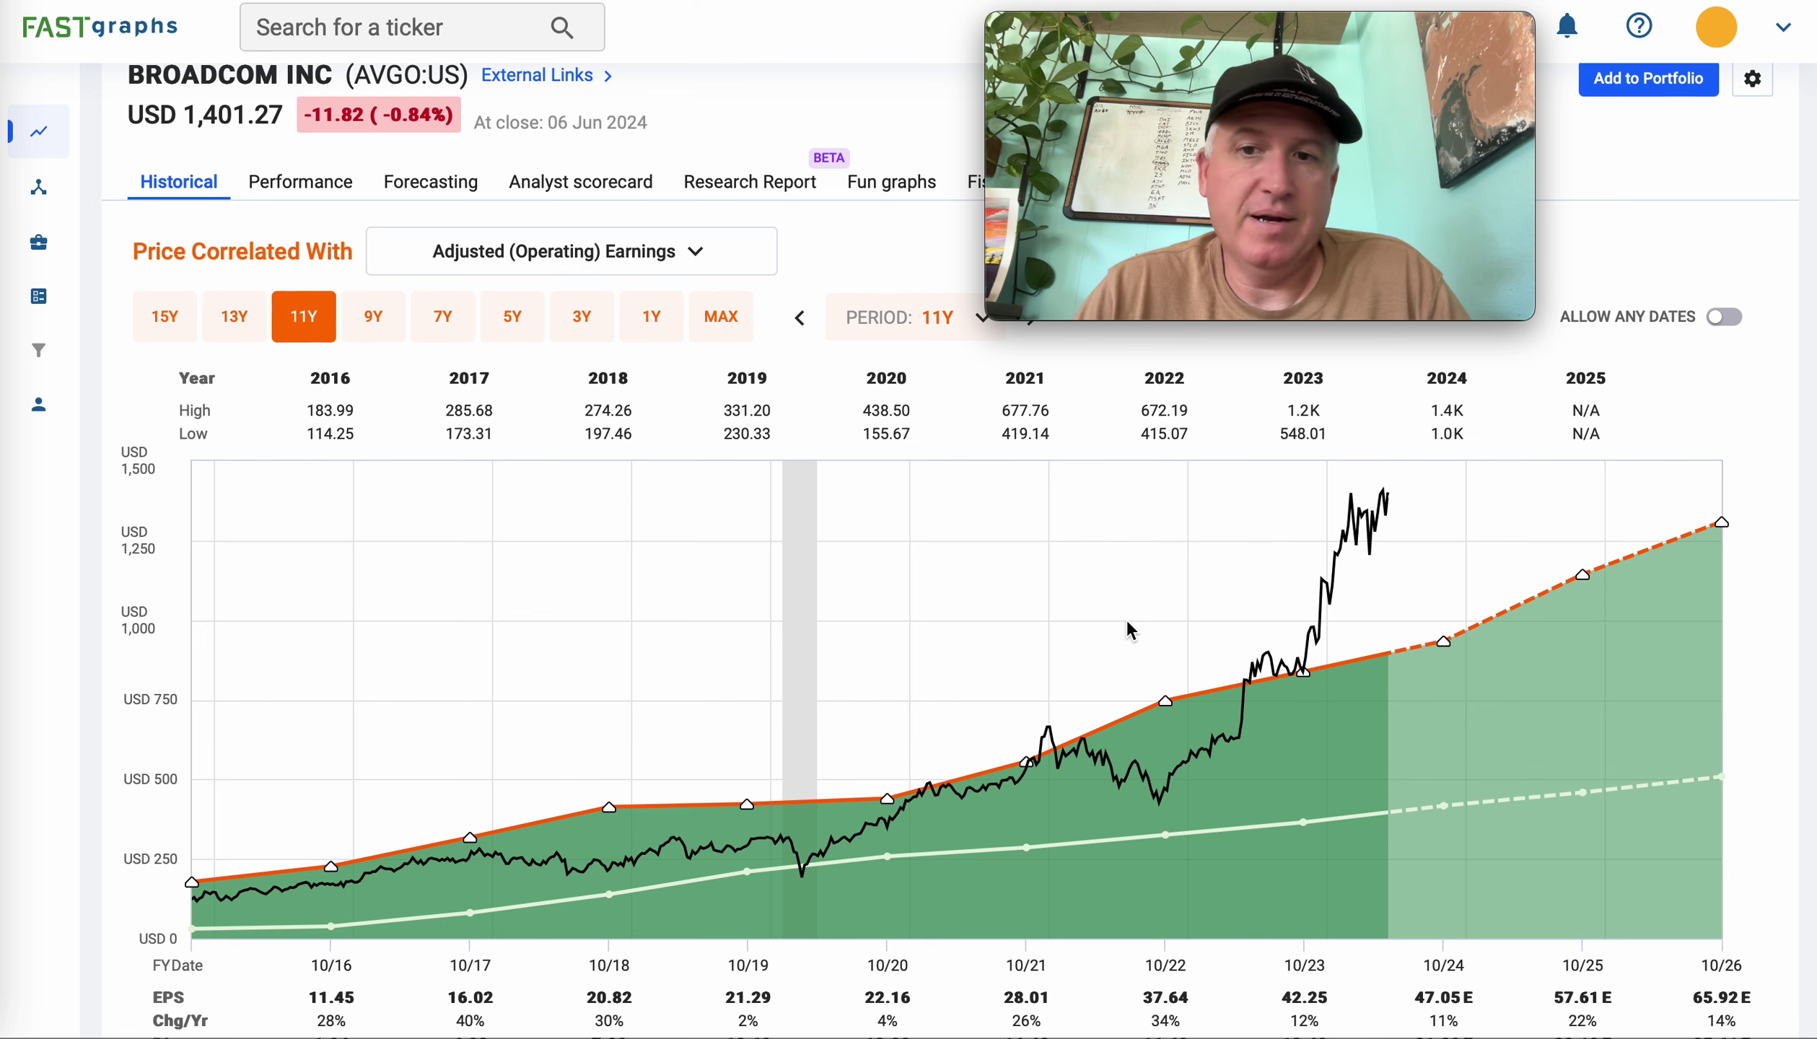
{"action": "scroll", "coordinate": [1128, 622], "scroll_direction": "up", "scroll_amount": 1}
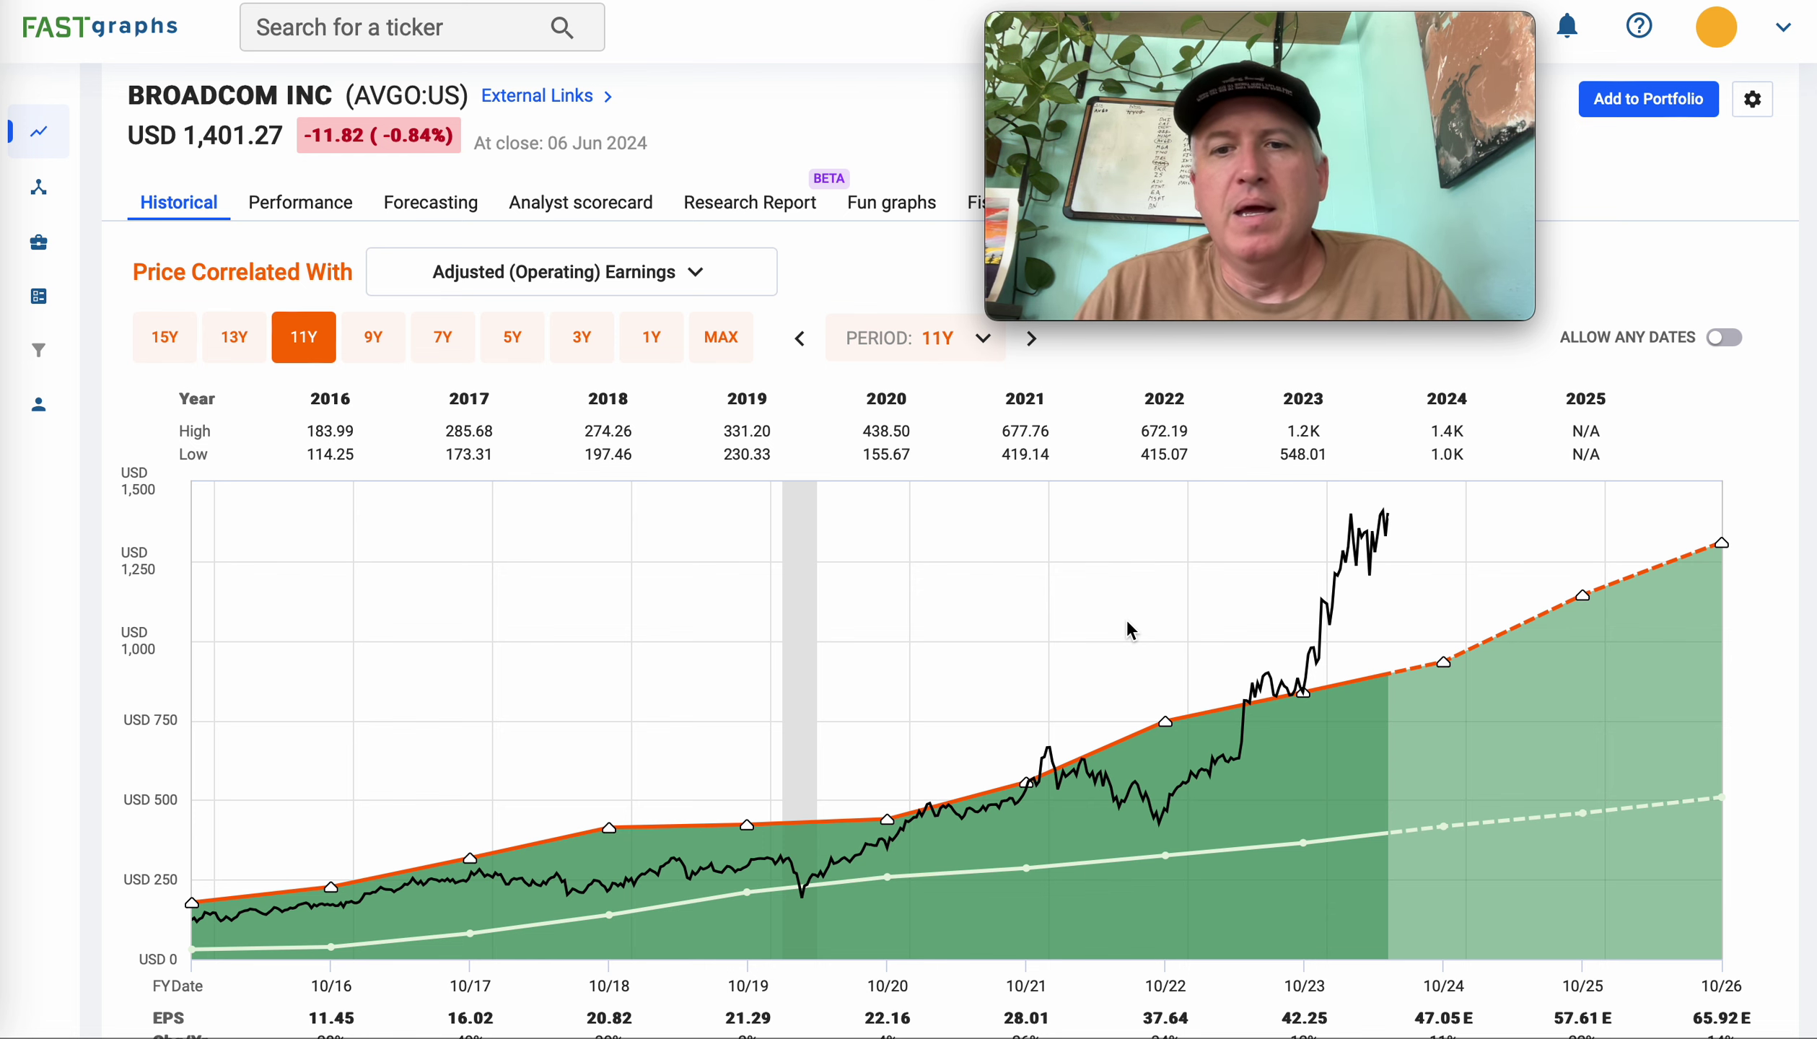
{"action": "scroll", "coordinate": [1128, 630], "scroll_direction": "down", "scroll_amount": 1}
{"action": "scroll", "coordinate": [1130, 630], "scroll_direction": "down", "scroll_amount": 1}
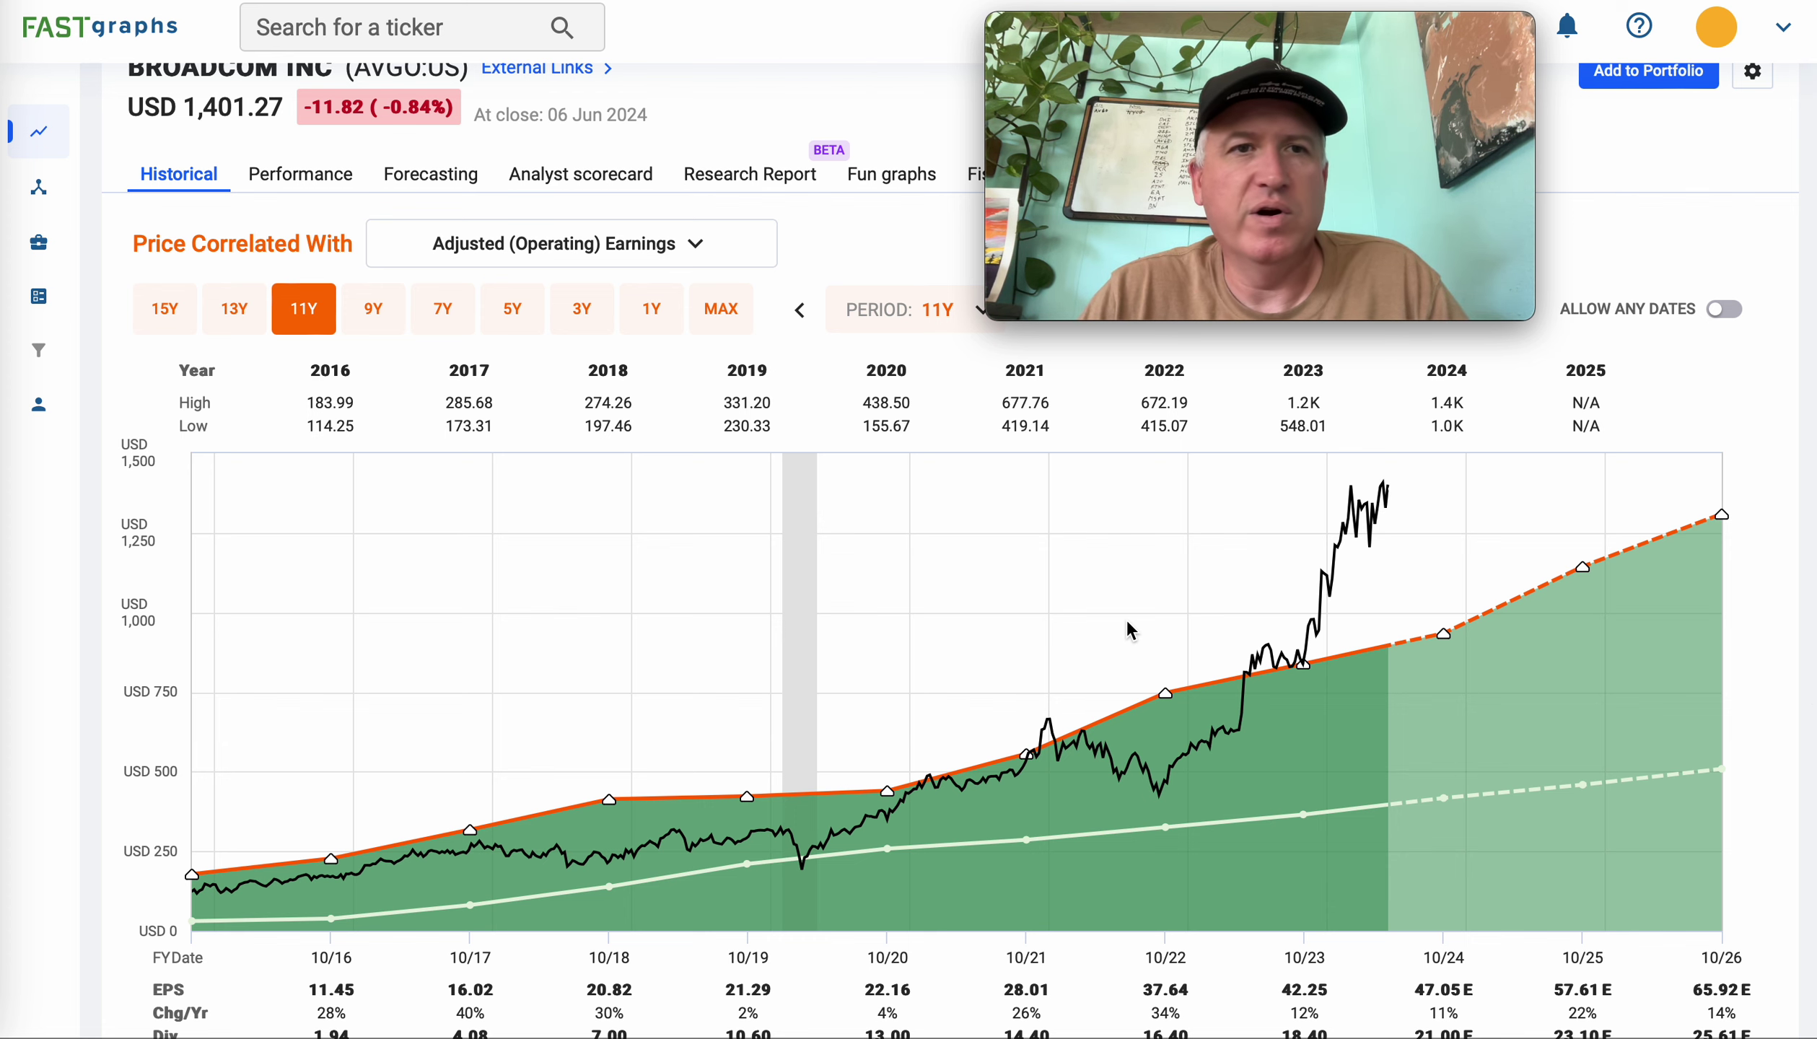
{"action": "scroll", "coordinate": [1127, 627], "scroll_direction": "down", "scroll_amount": 1}
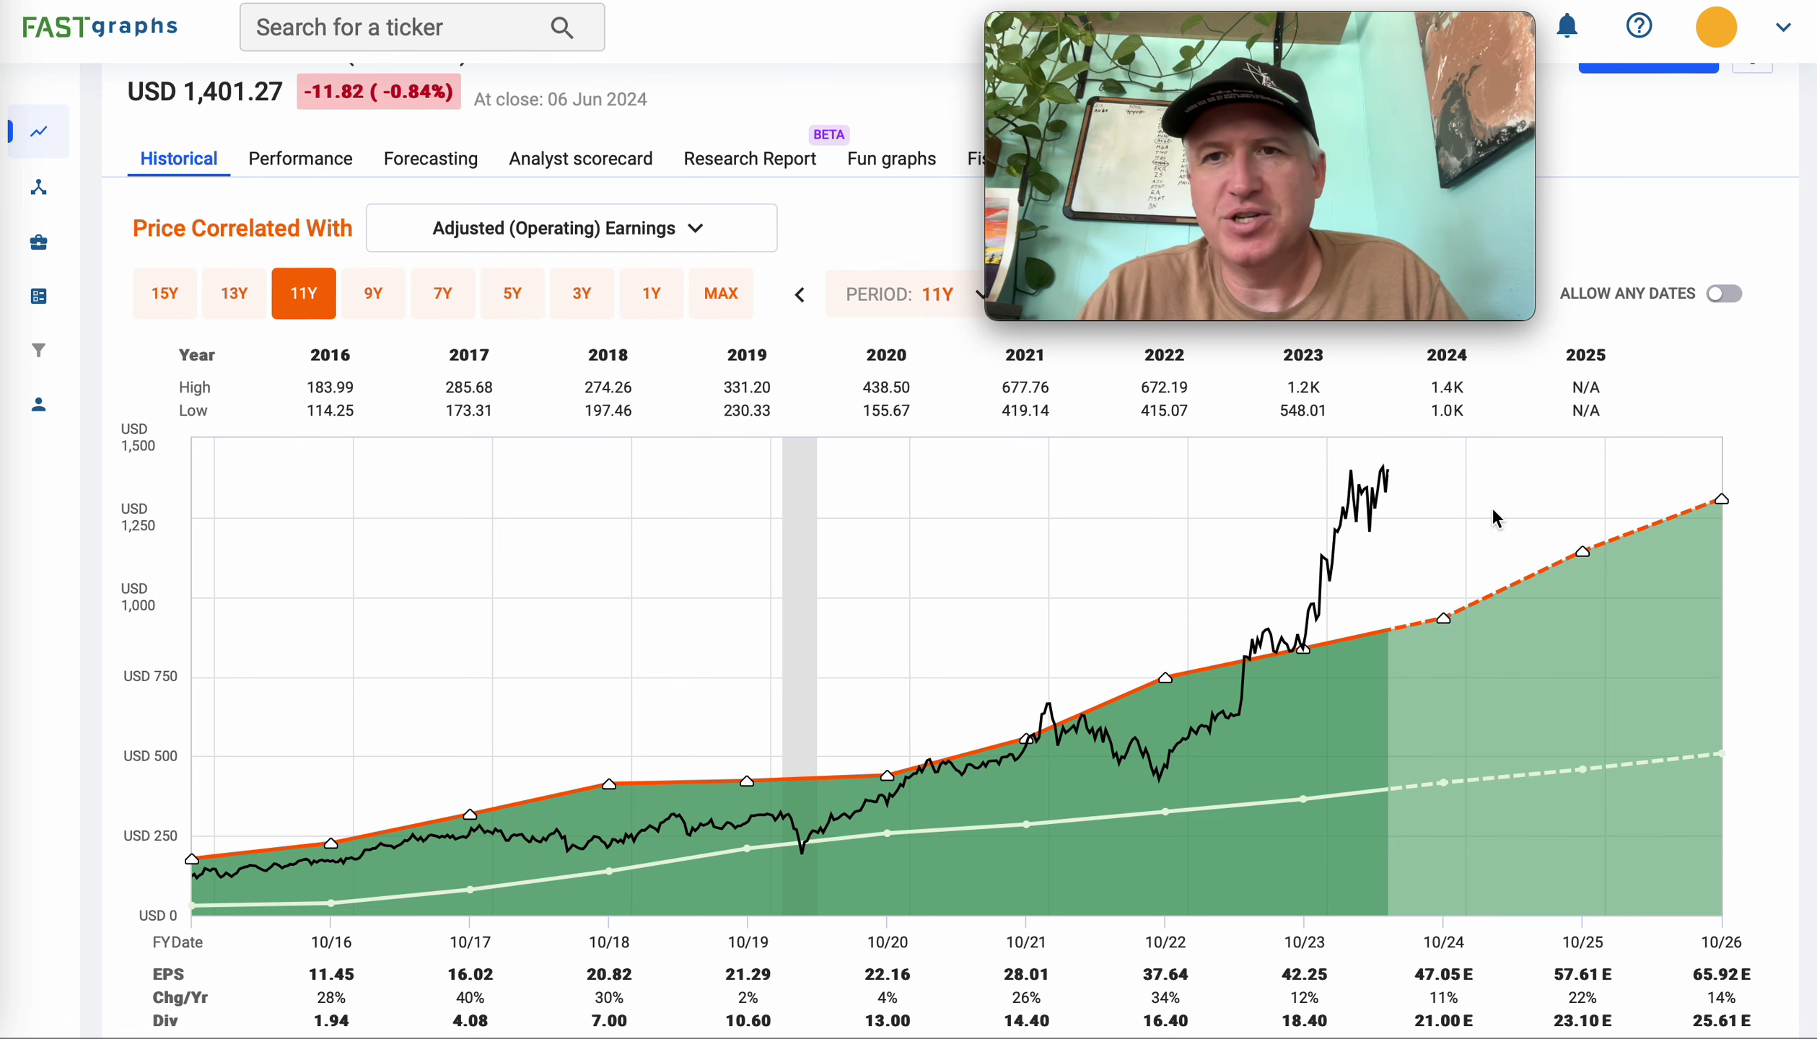
{"action": "scroll", "coordinate": [1492, 507], "scroll_direction": "up", "scroll_amount": 1}
{"action": "scroll", "coordinate": [1492, 507], "scroll_direction": "up", "scroll_amount": 1}
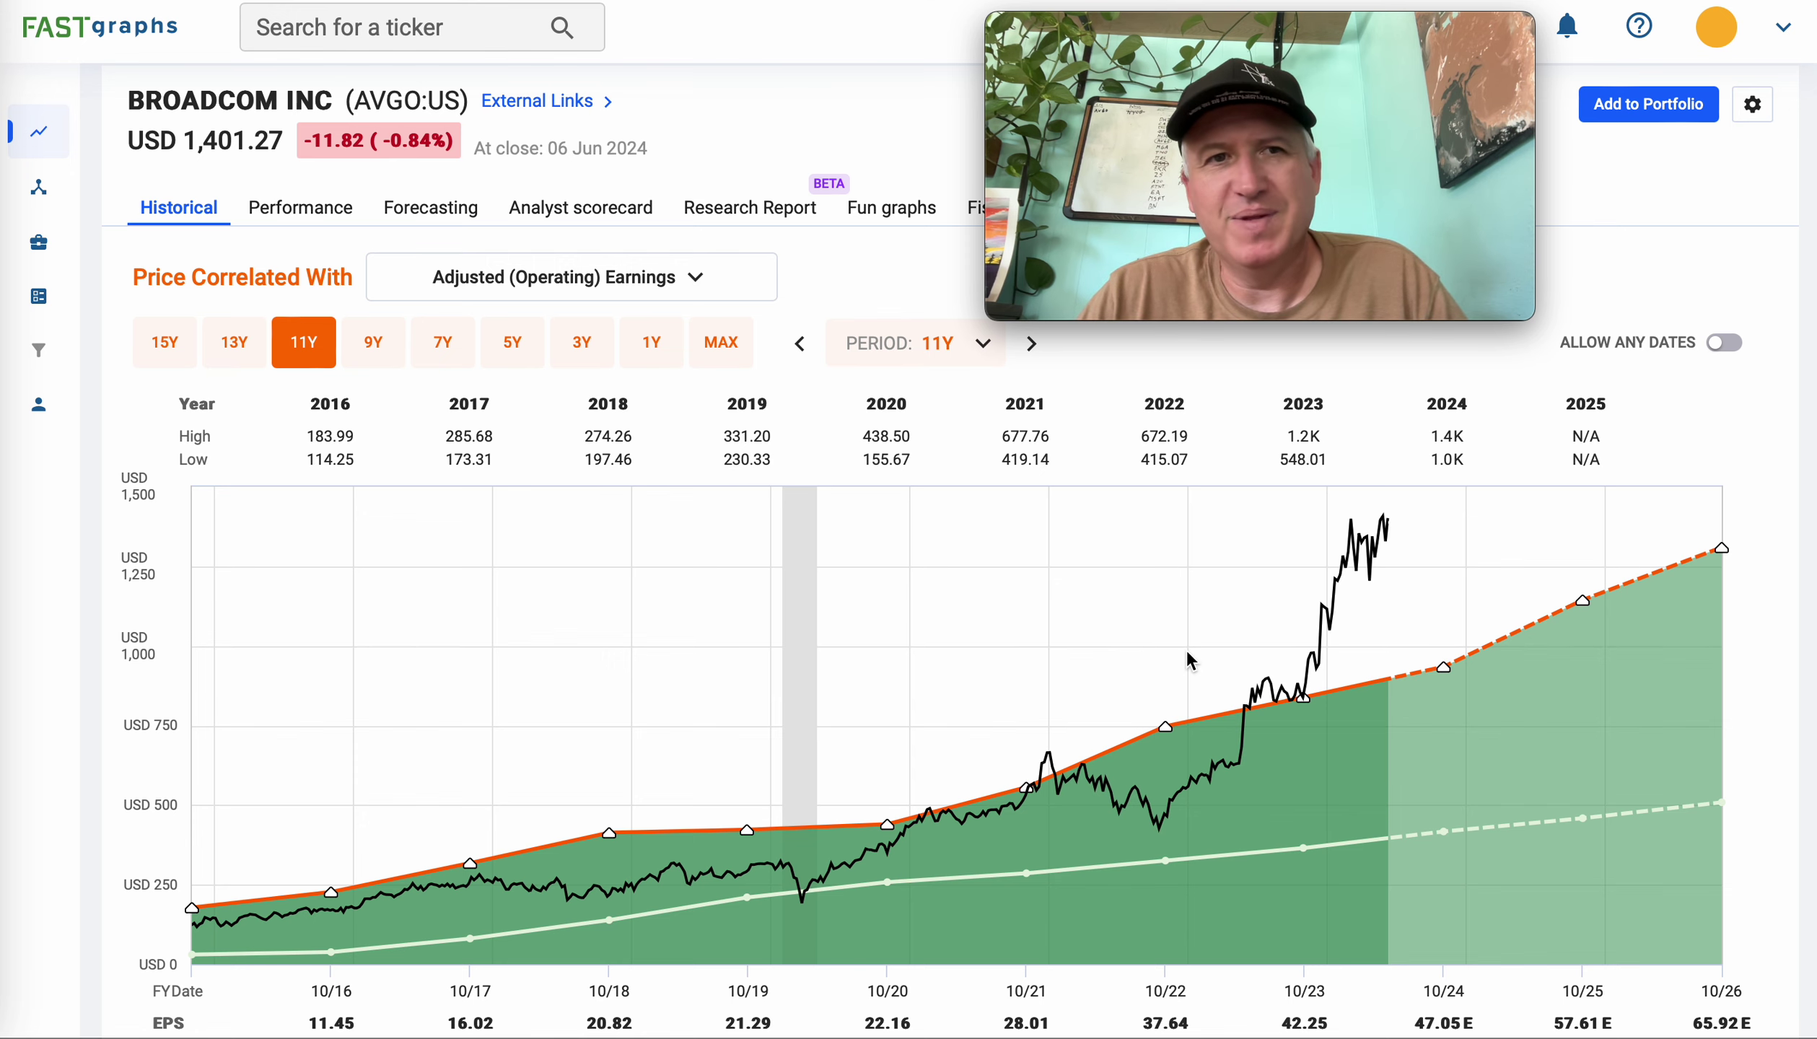
{"action": "scroll", "coordinate": [1189, 661], "scroll_direction": "up", "scroll_amount": 1}
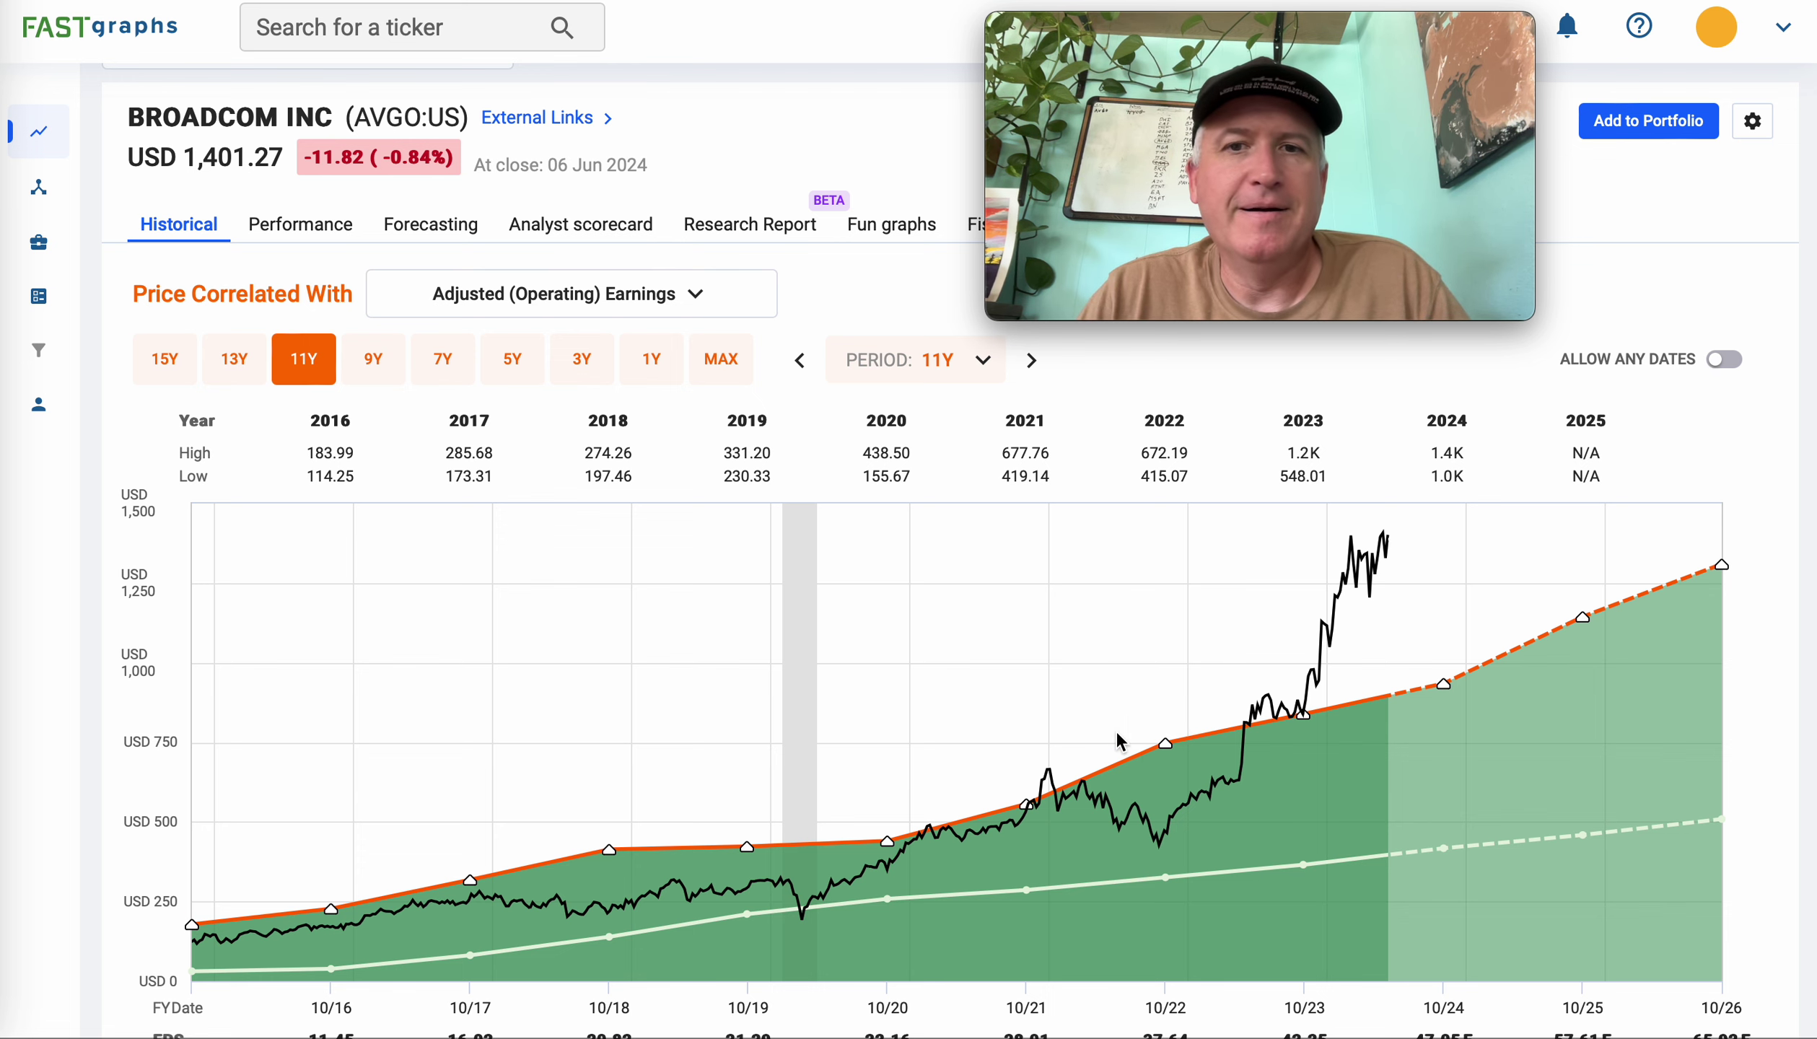
{"action": "scroll", "coordinate": [1119, 741], "scroll_direction": "up", "scroll_amount": 1}
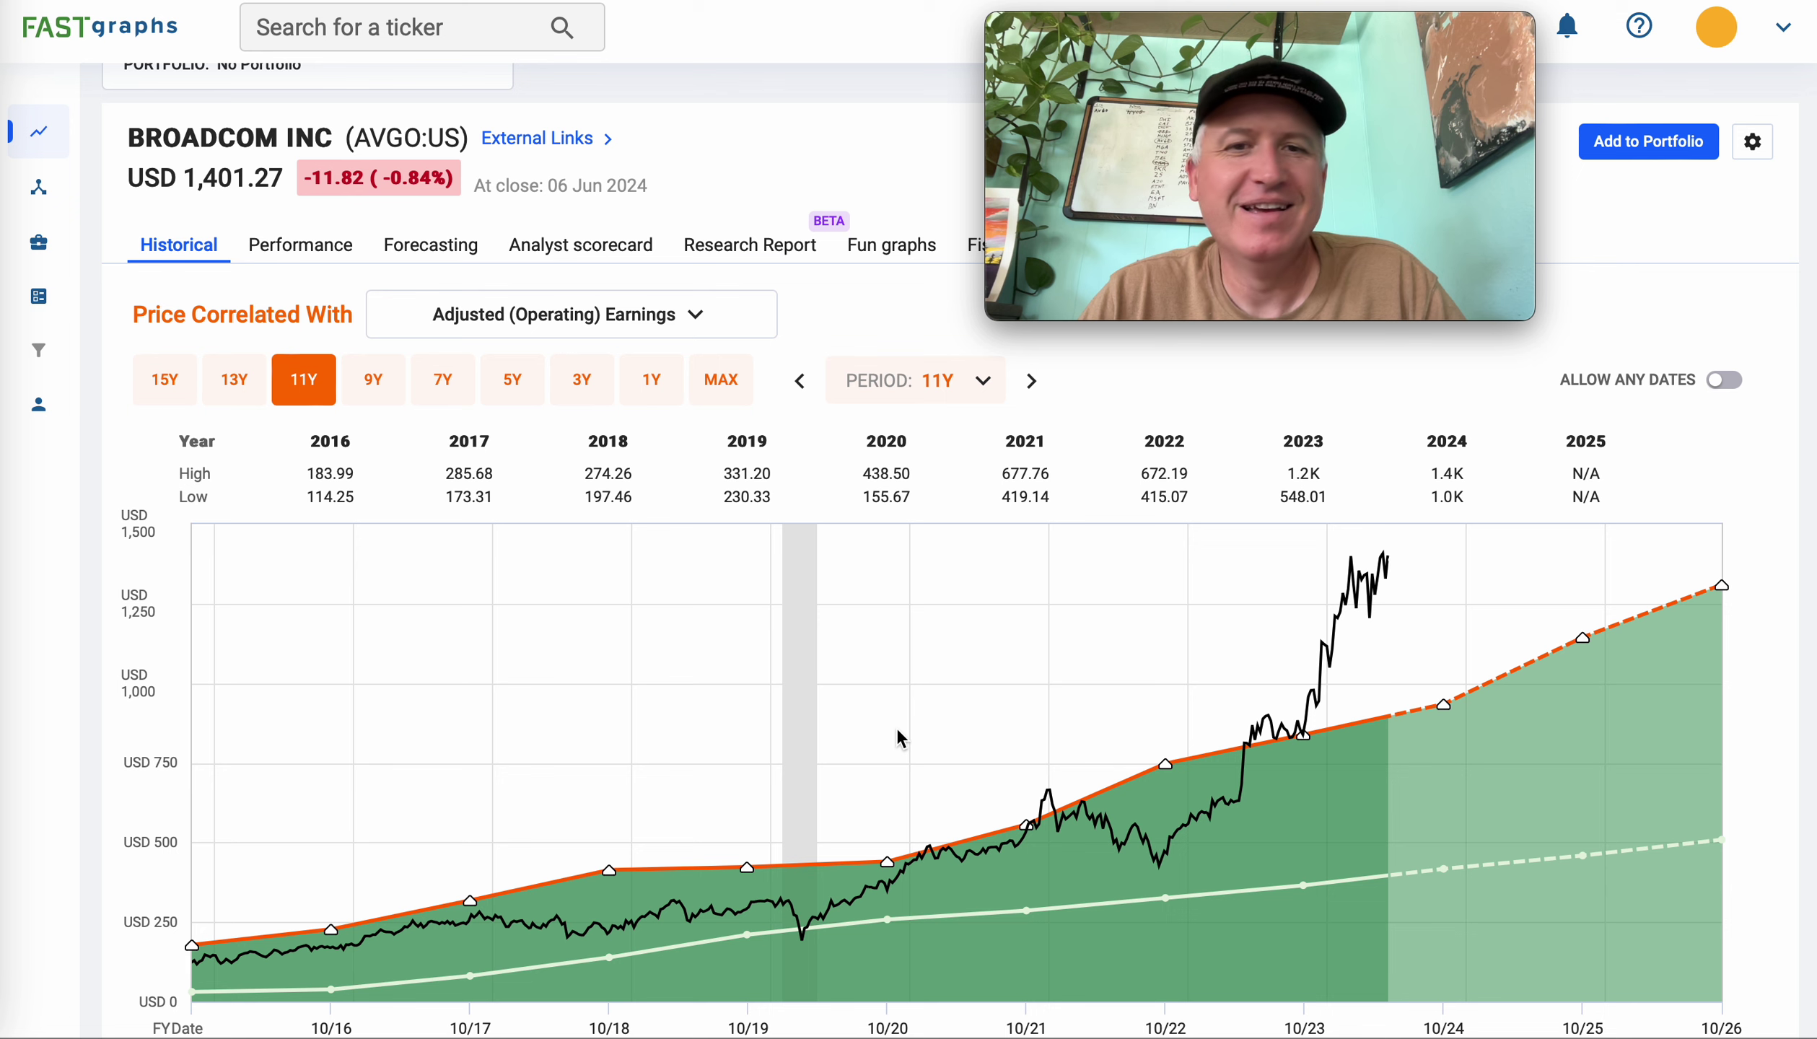
{"action": "scroll", "coordinate": [841, 667], "scroll_direction": "up", "scroll_amount": 1}
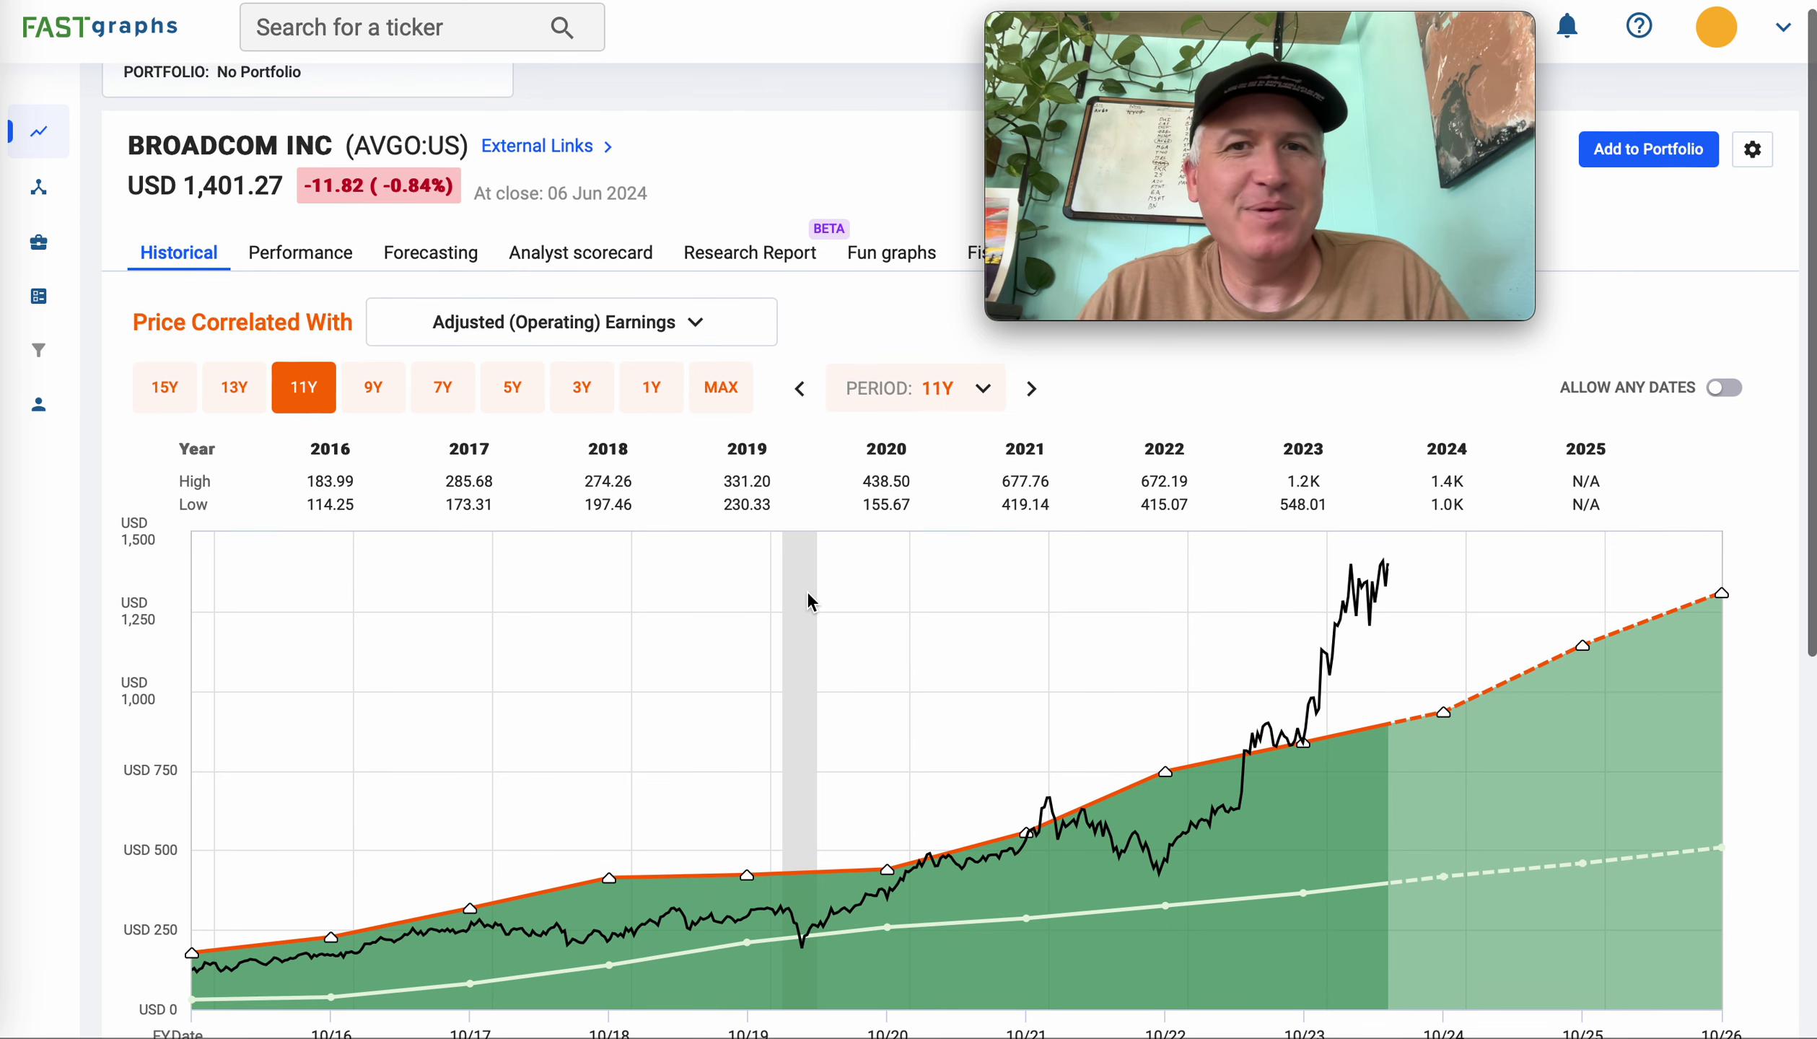